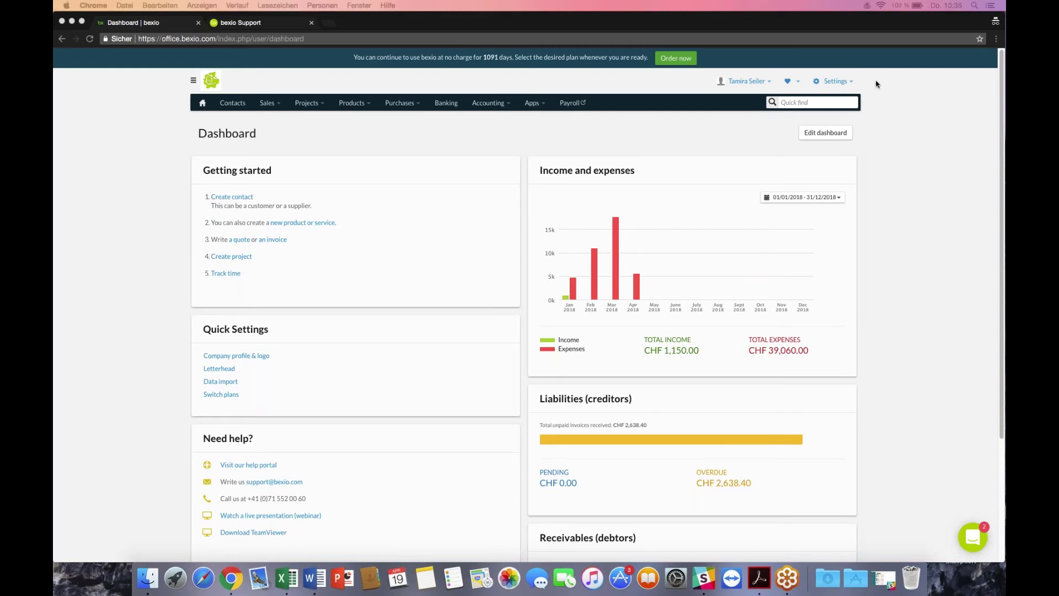
- Review the master data in the company profile and return to the settings overview
left_click(850, 81)
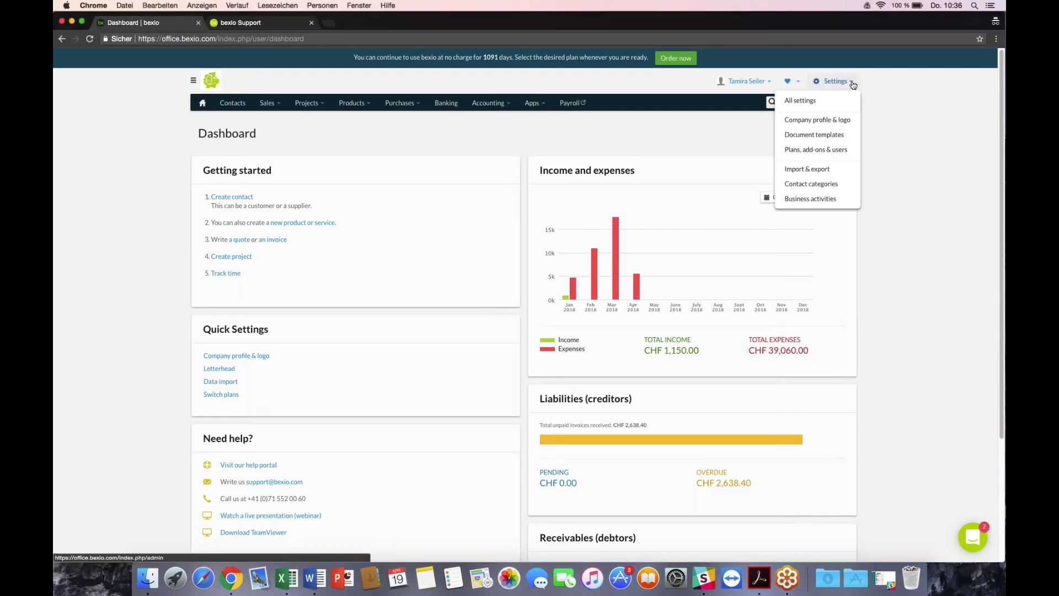
left_click(833, 120)
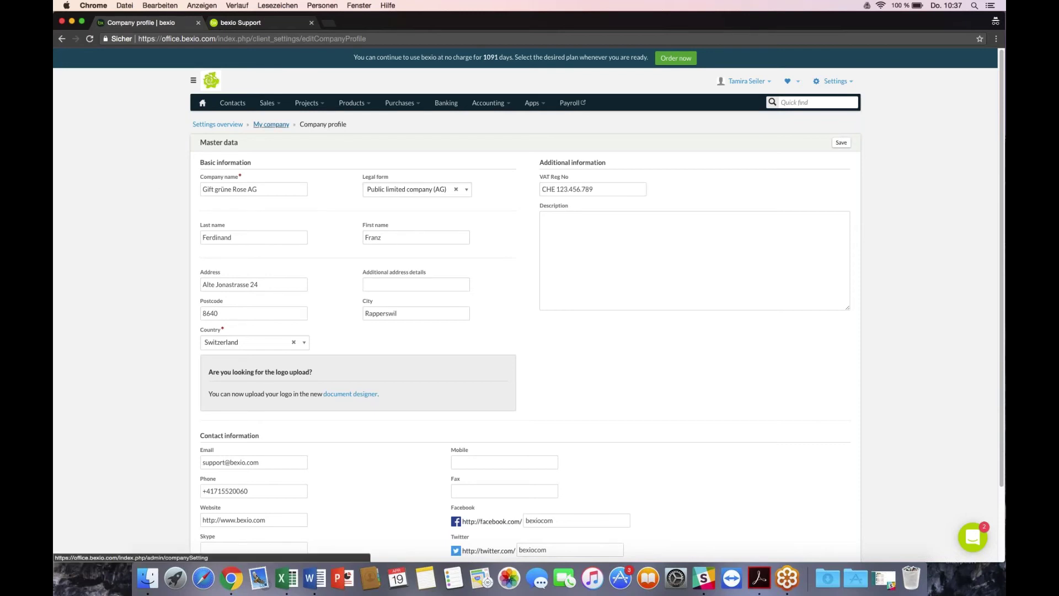
left_click(267, 126)
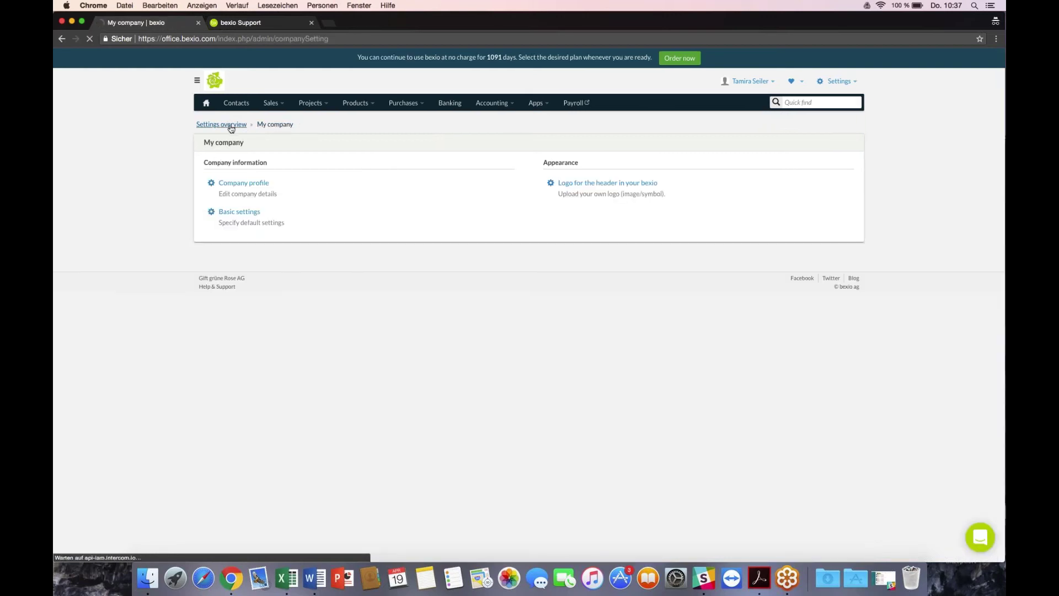
left_click(232, 126)
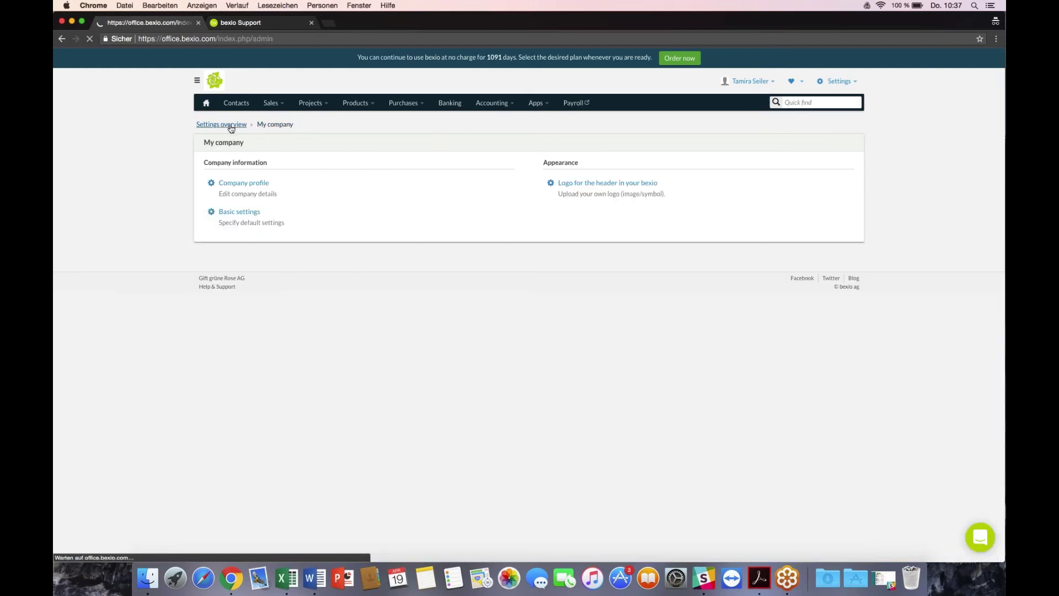
- Open the Chart of Accounts for financial accounting from the accounting settings and display 200 entries per page
left_click(840, 81)
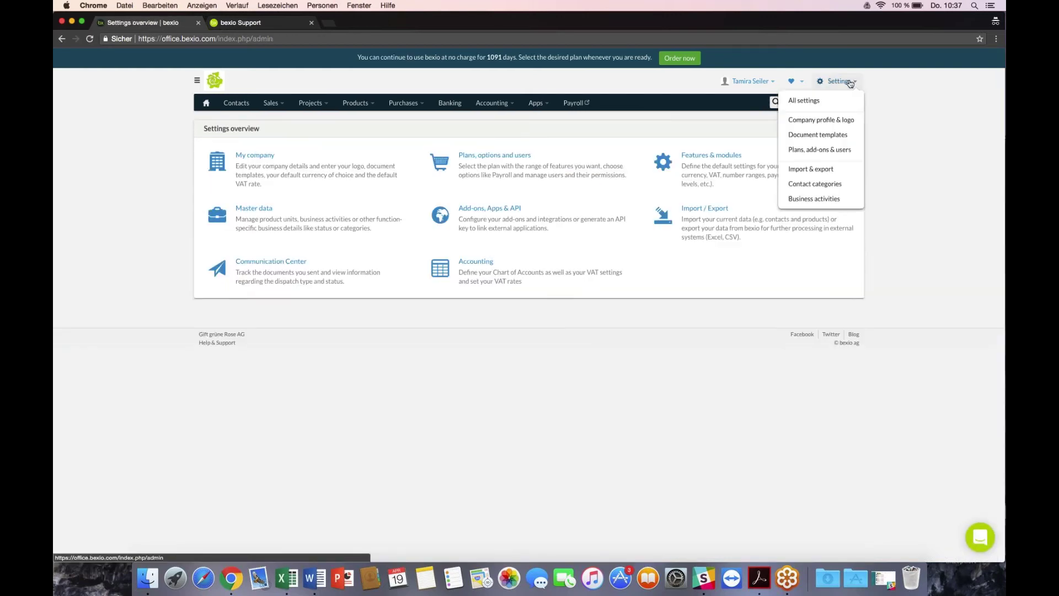
left_click(821, 101)
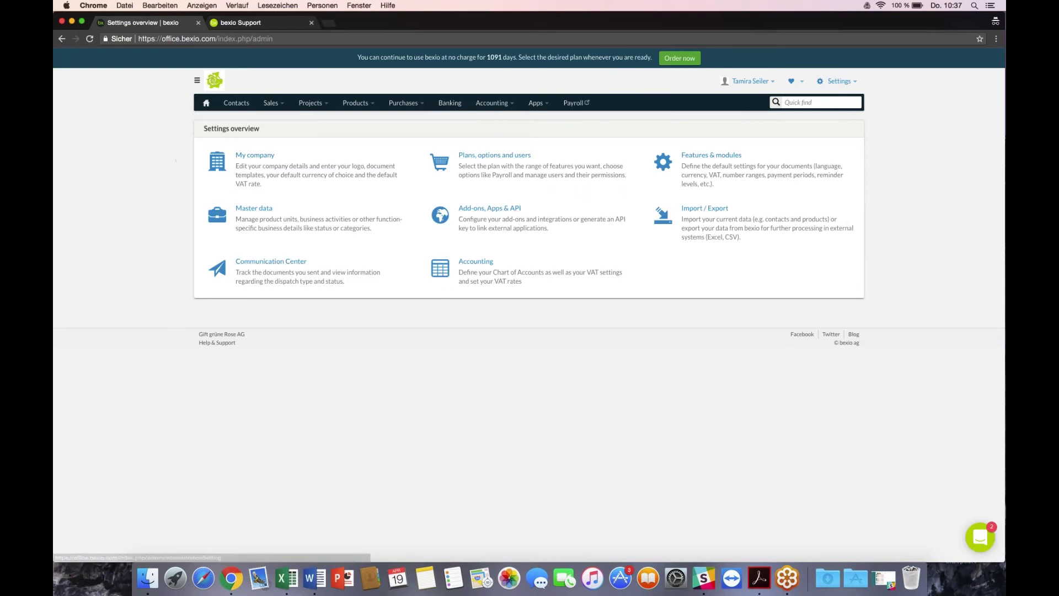
left_click(483, 265)
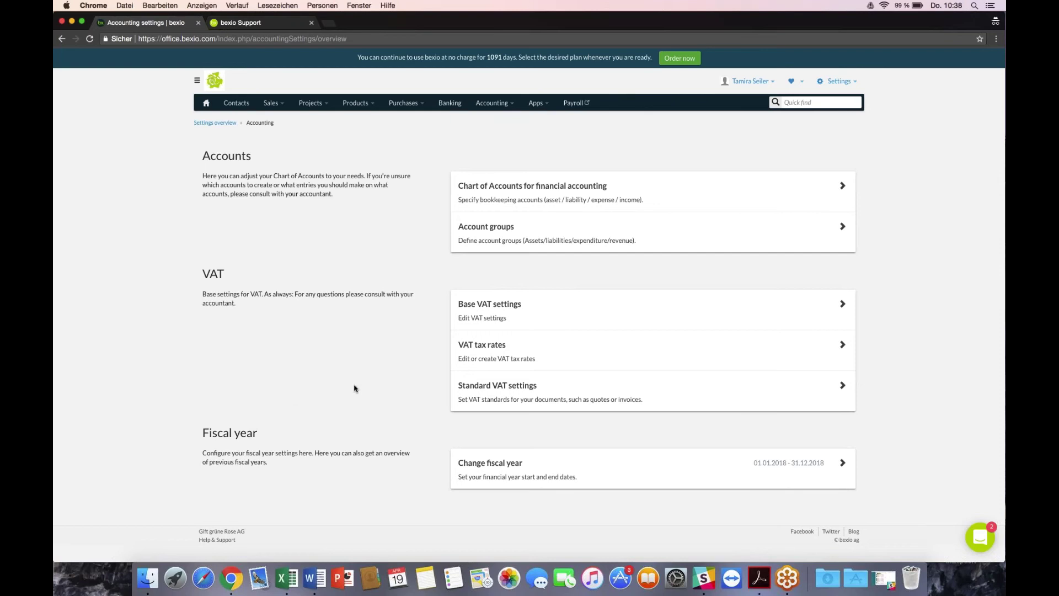
left_click(493, 189)
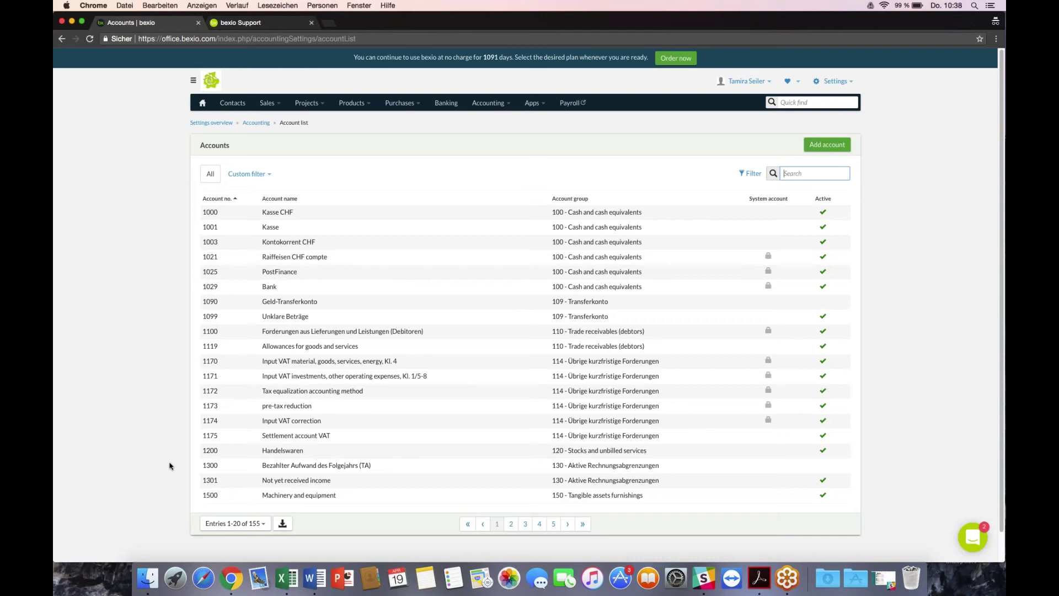
left_click(264, 526)
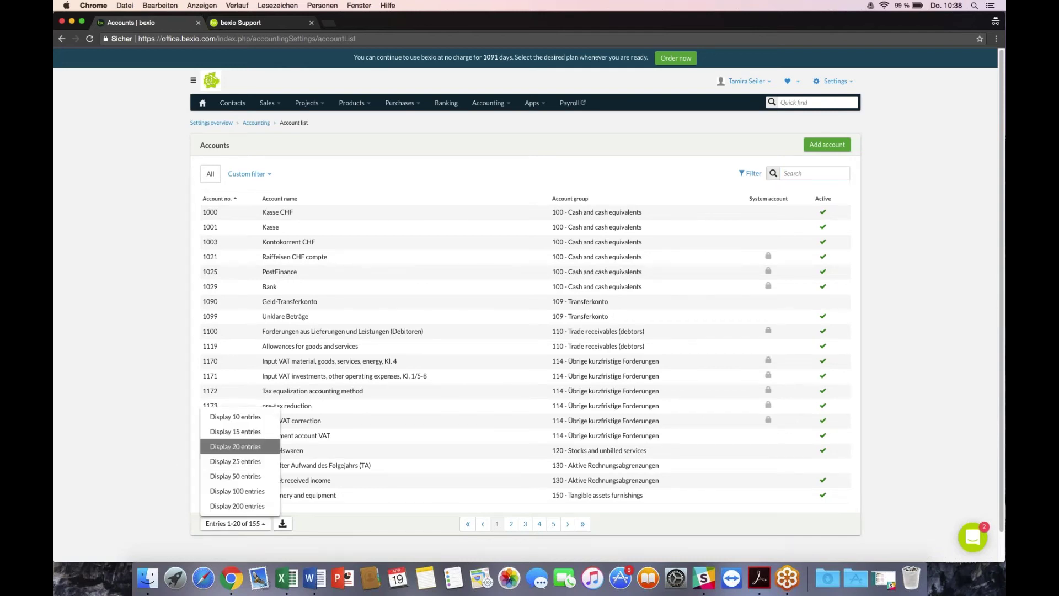
left_click(226, 506)
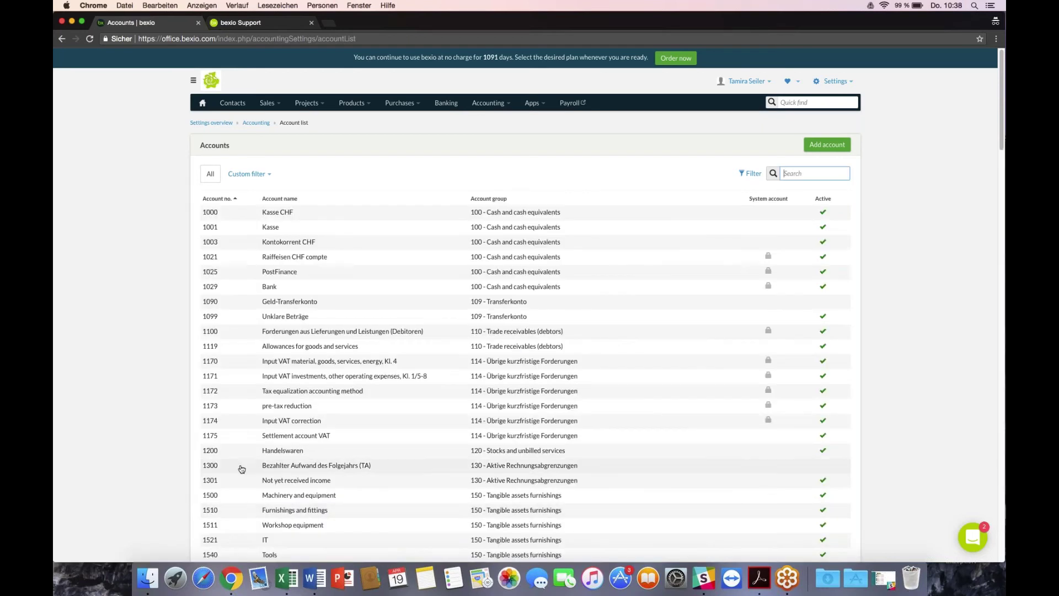
- Look through the entire account list down to its last entries and the list's export option
scroll(241, 469, "down", 5)
scroll(245, 471, "down", 20)
scroll(264, 459, "down", 7)
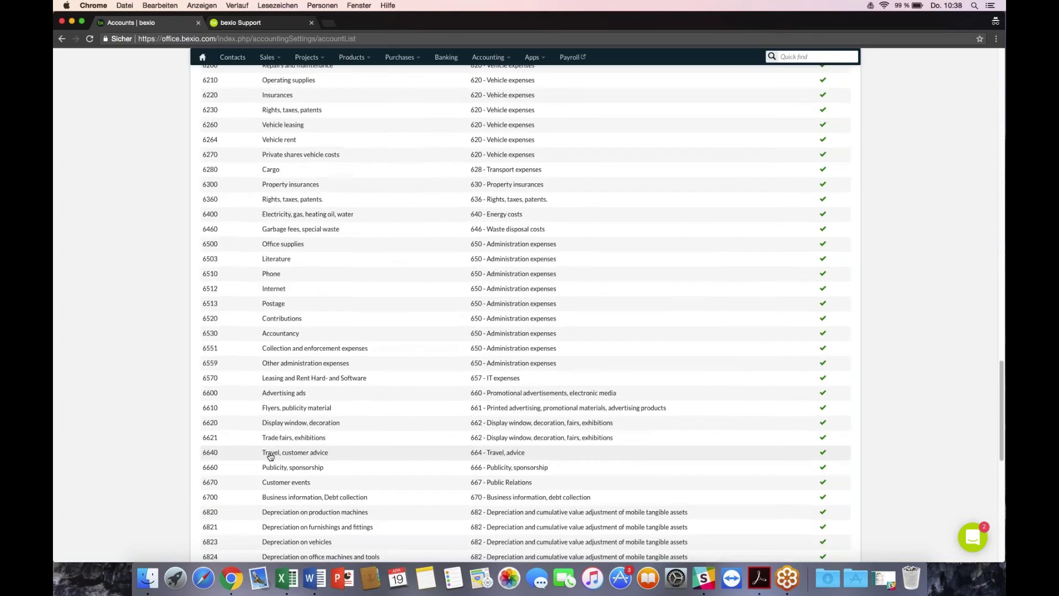
scroll(270, 456, "down", 10)
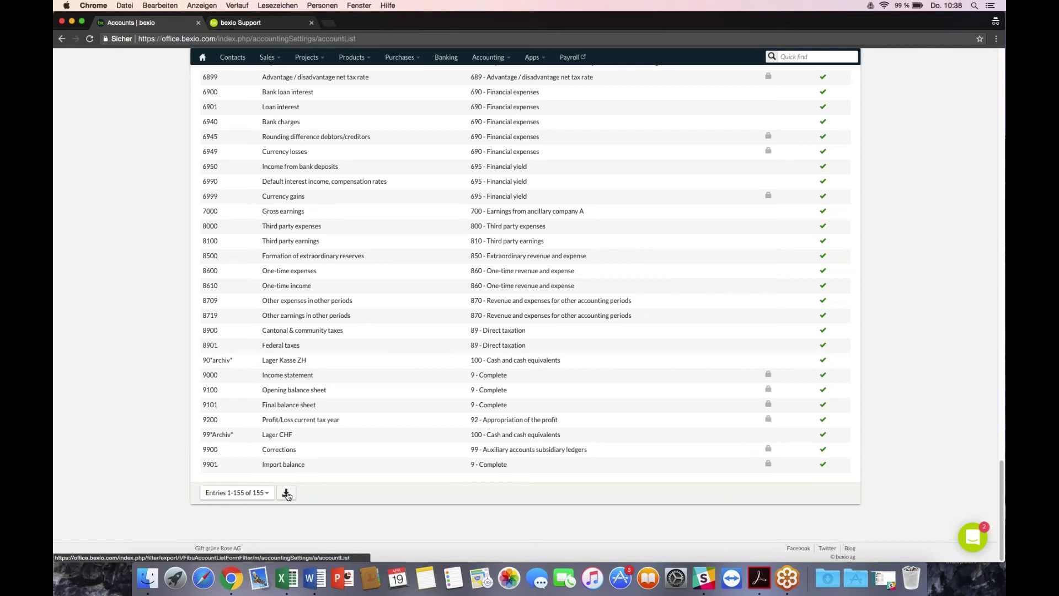
scroll(296, 494, "up", 1)
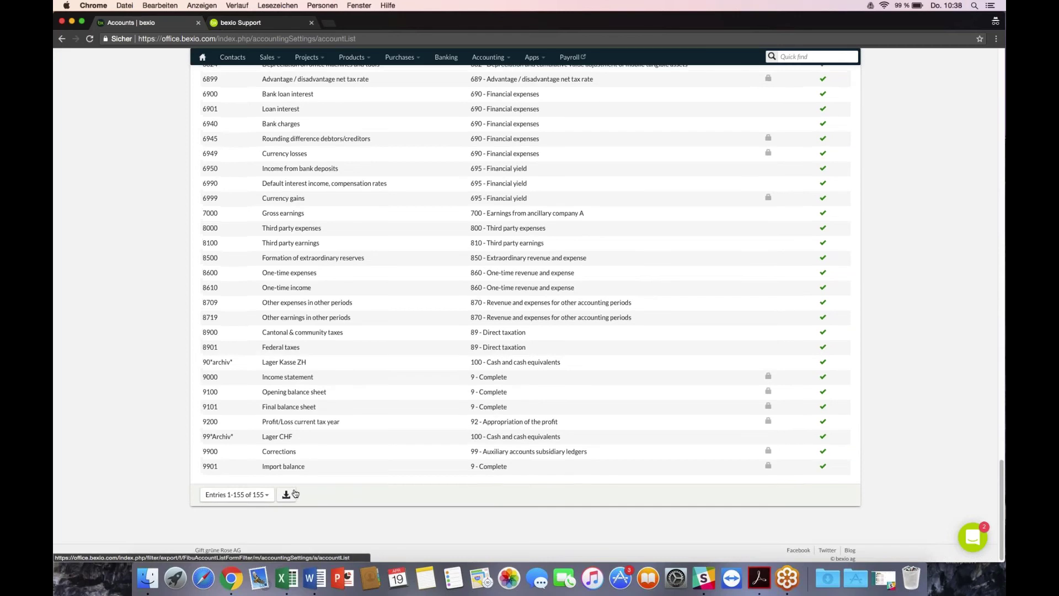
left_click(296, 494)
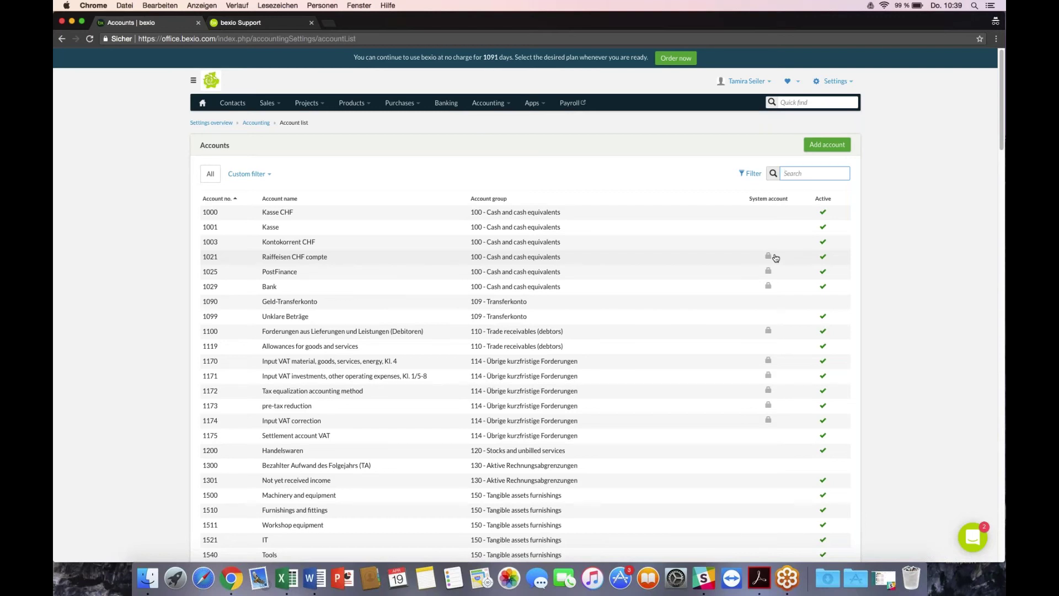
- Inspect the details of the Raiffeisen CHF compte system account and return to the account list
left_click(305, 262)
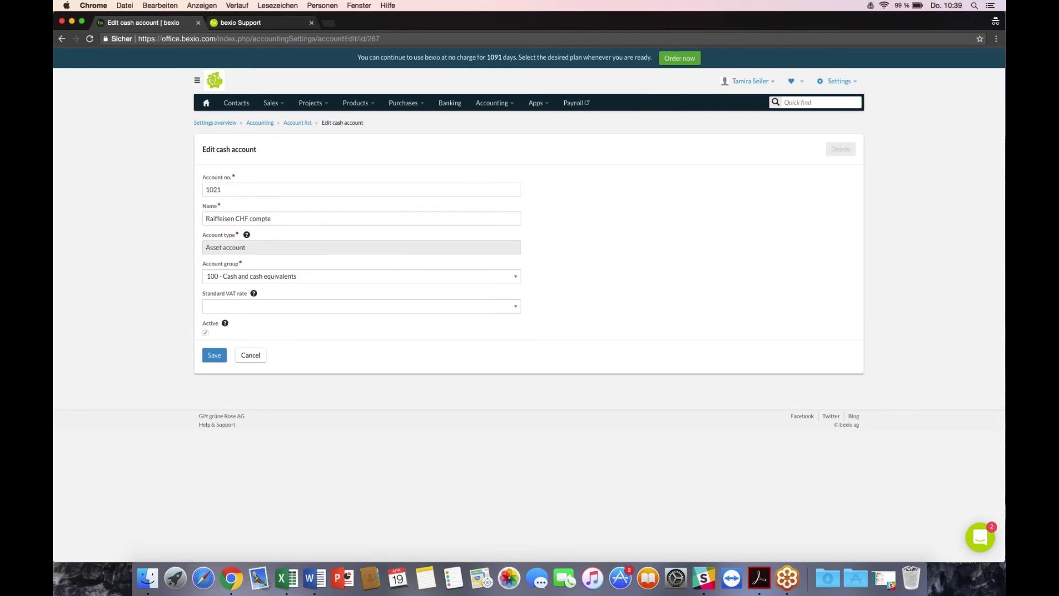
left_click(298, 123)
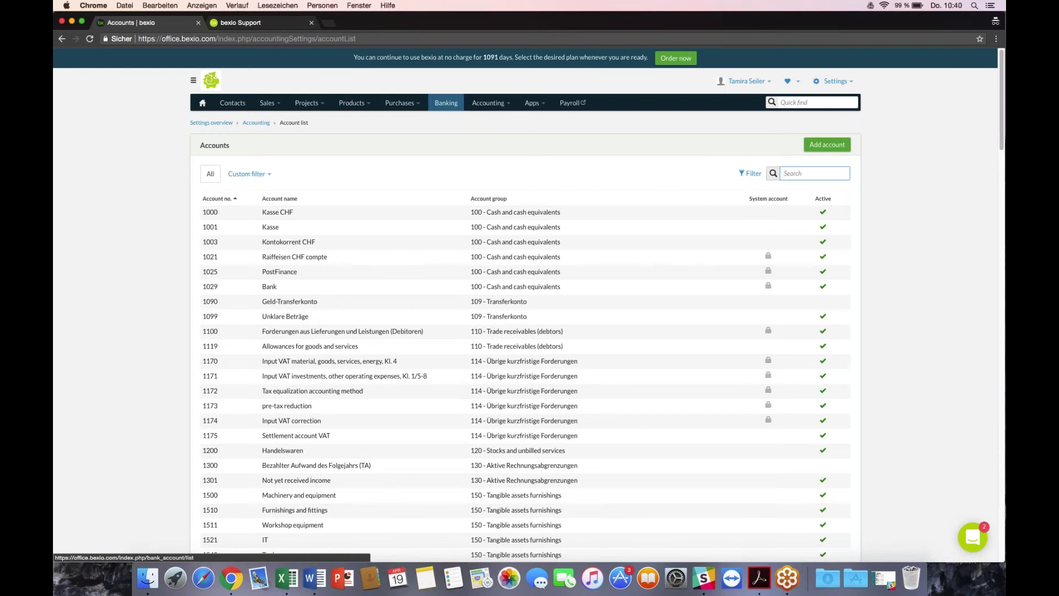
- Go to the Banking overview and review the existing PostFinance and Raiffeisen bank accounts
left_click(449, 103)
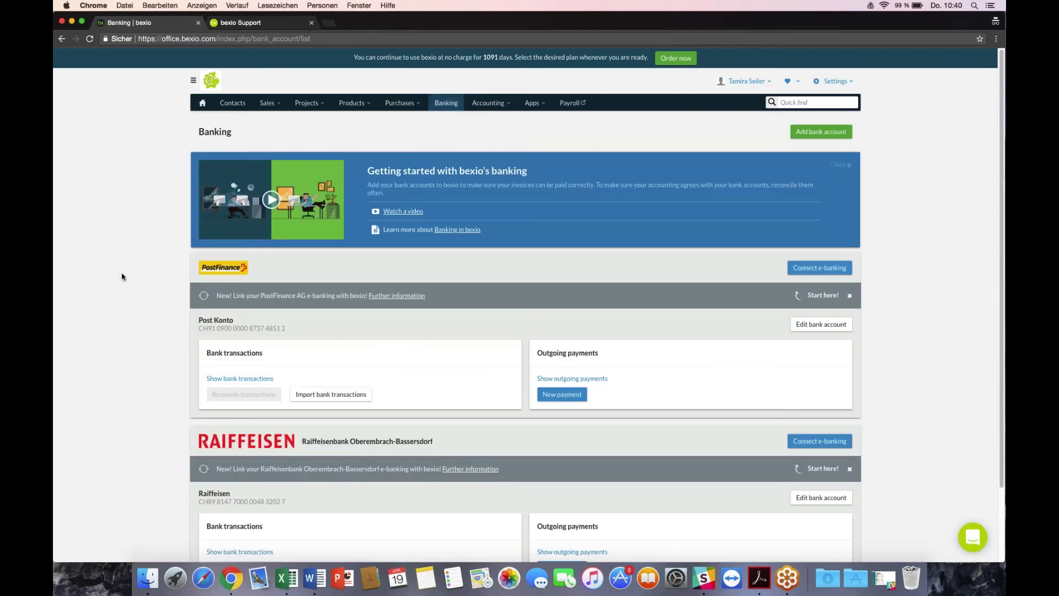
scroll(182, 214, "down", 3)
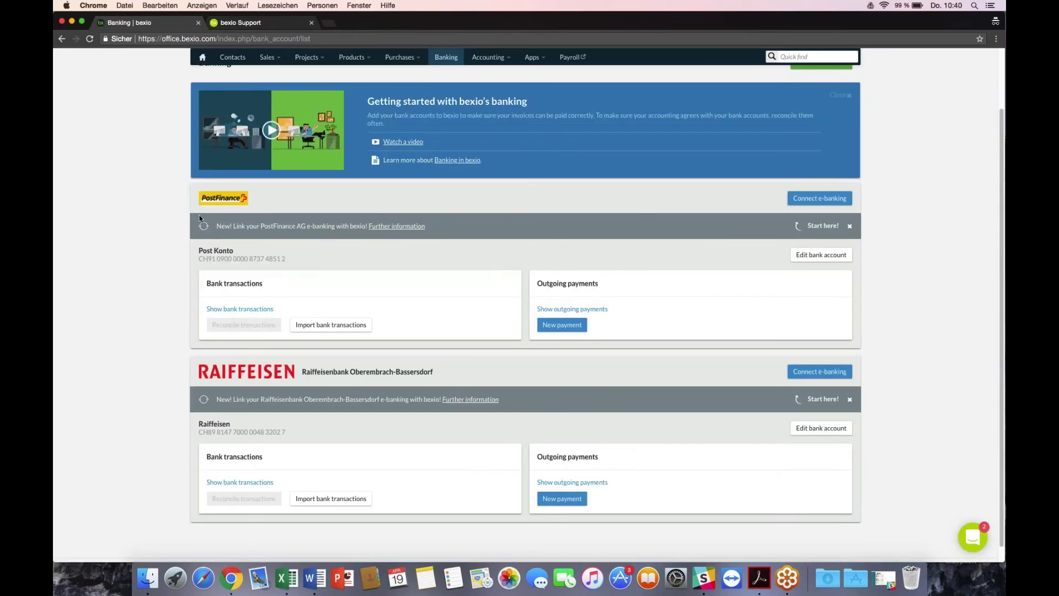
scroll(164, 244, "down", 1)
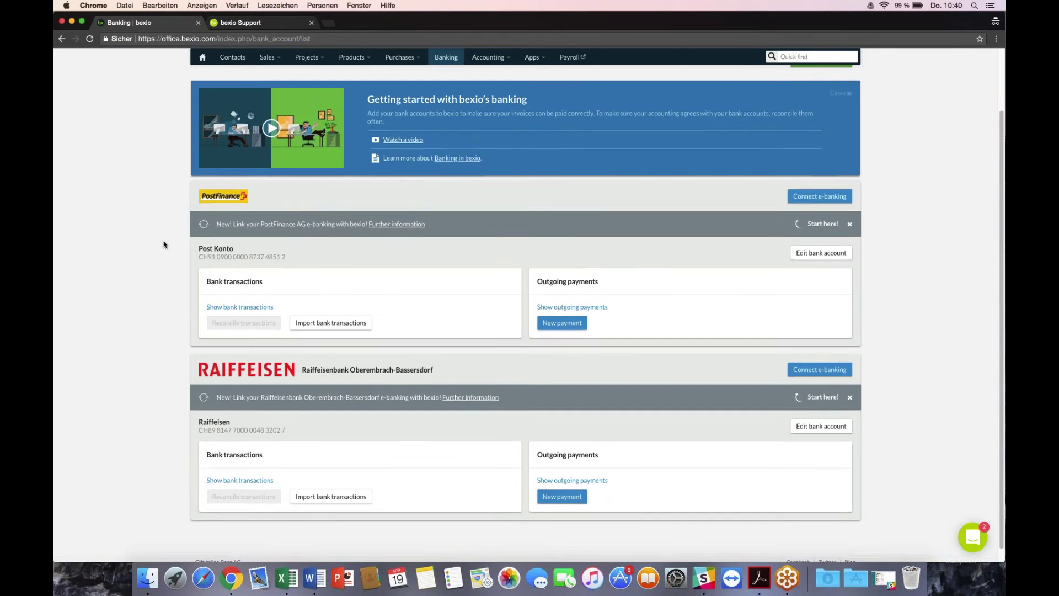
scroll(164, 244, "down", 2)
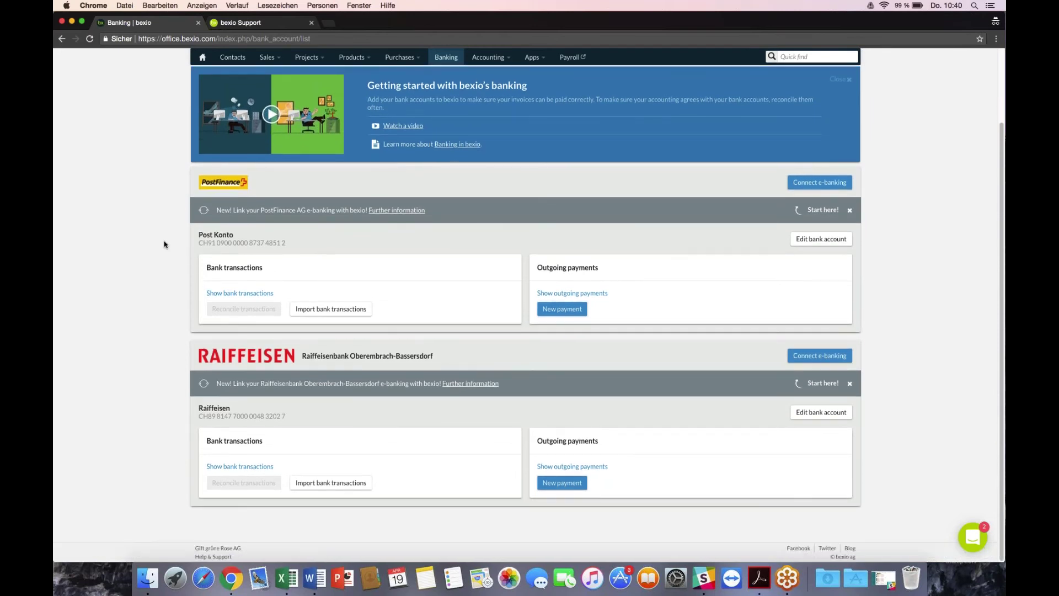
scroll(163, 245, "up", 5)
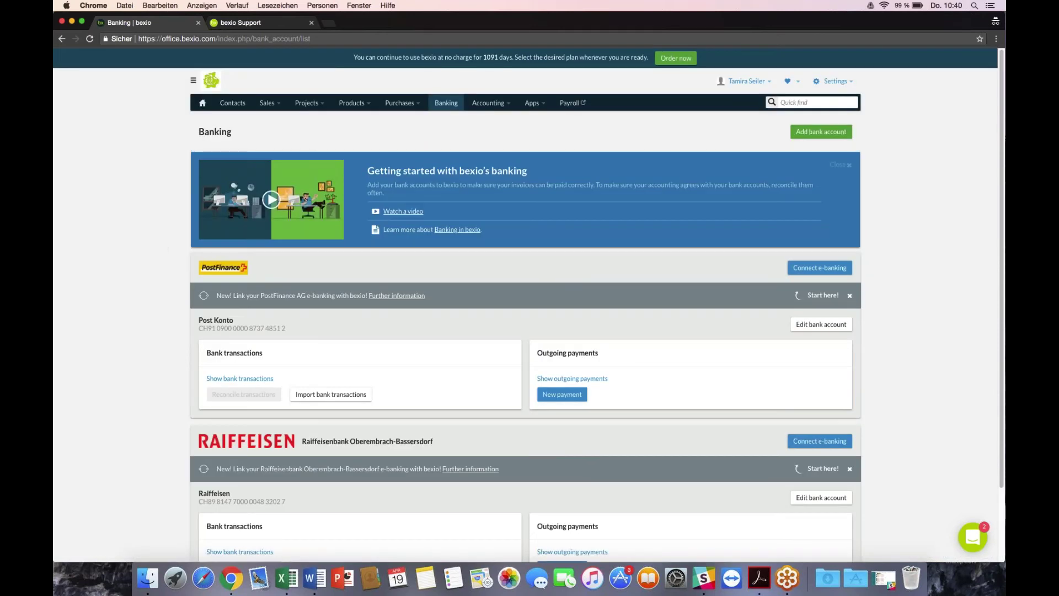
- Start a new bank account marked as a cash account, with the description "Cash EUR"
left_click(816, 136)
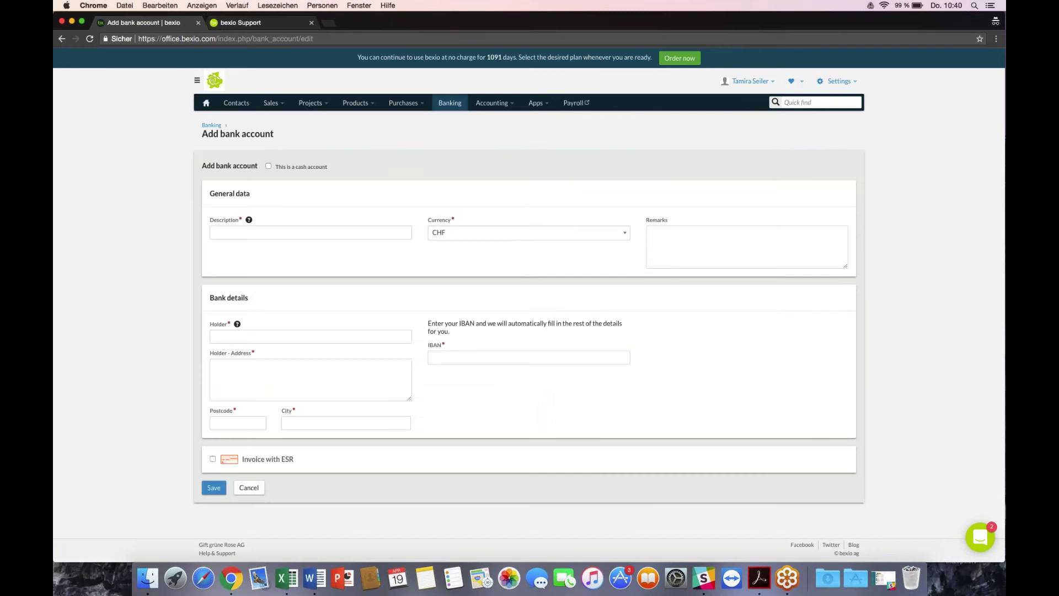
left_click(268, 166)
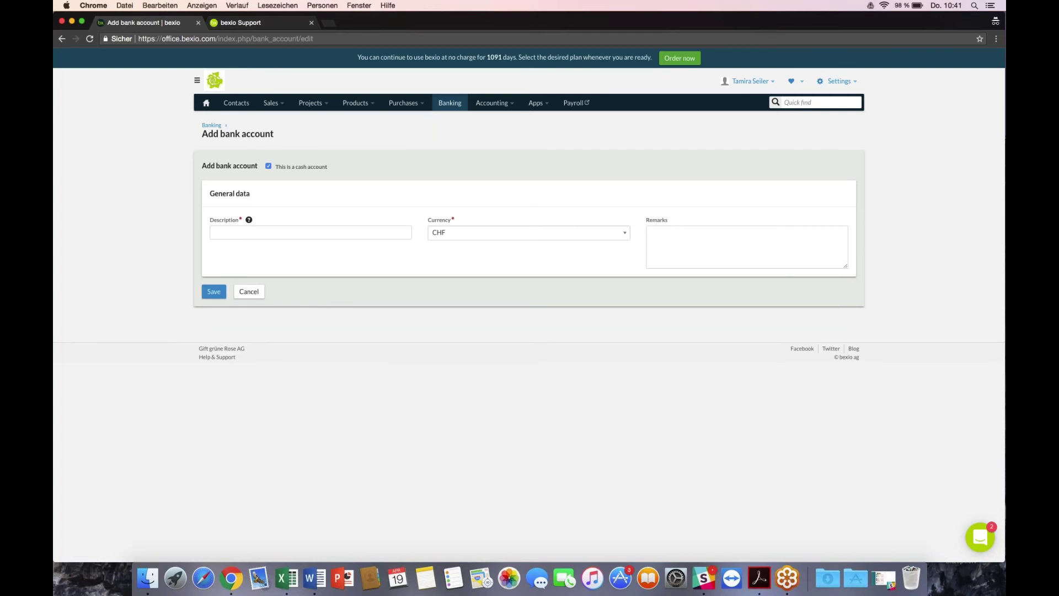
left_click(318, 229)
type("C")
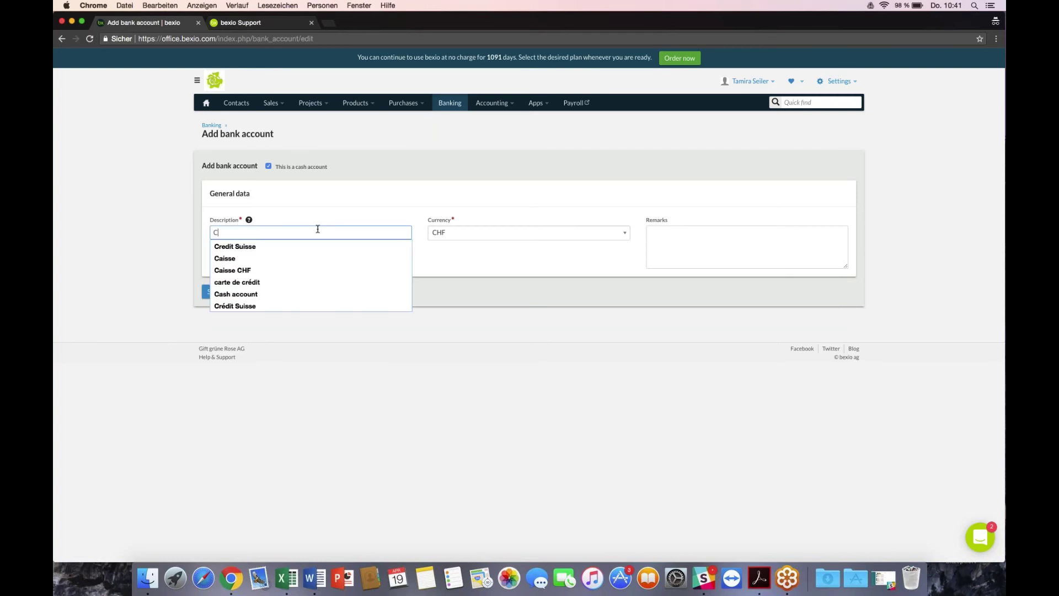
type("ash")
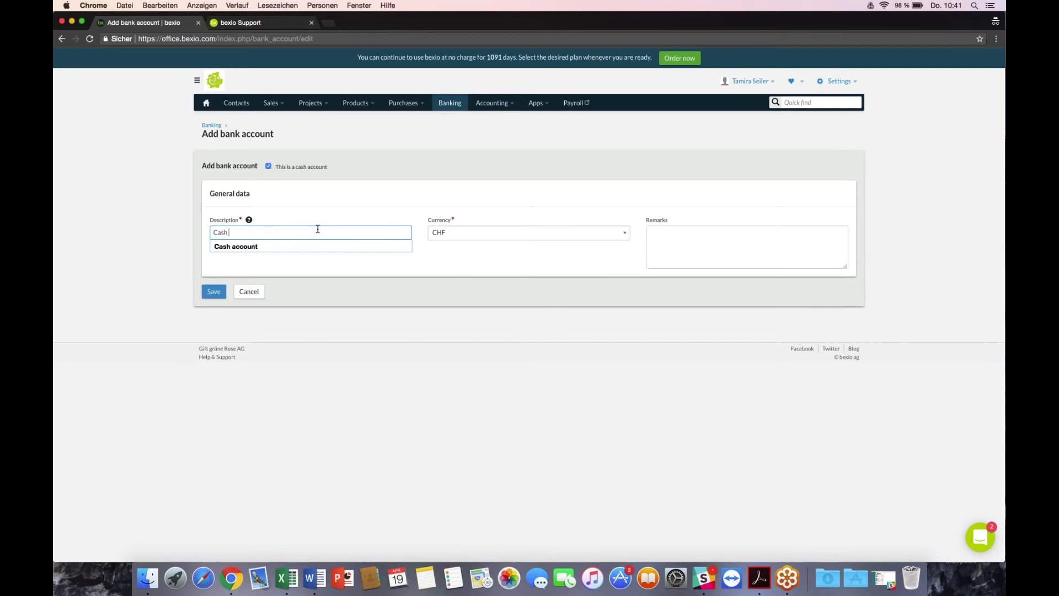
type(" EU")
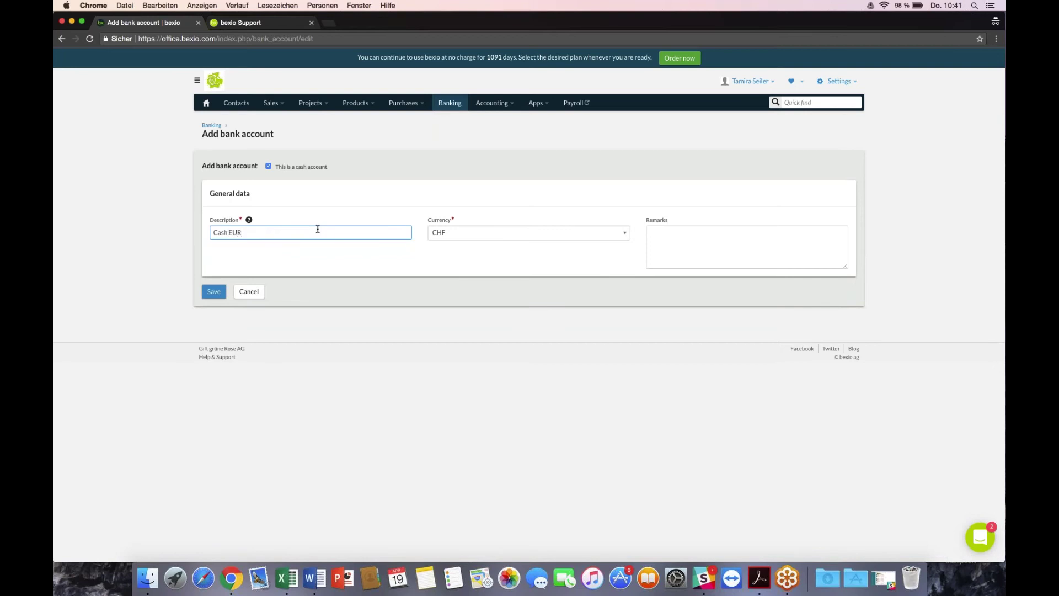
type("R")
key("Tab")
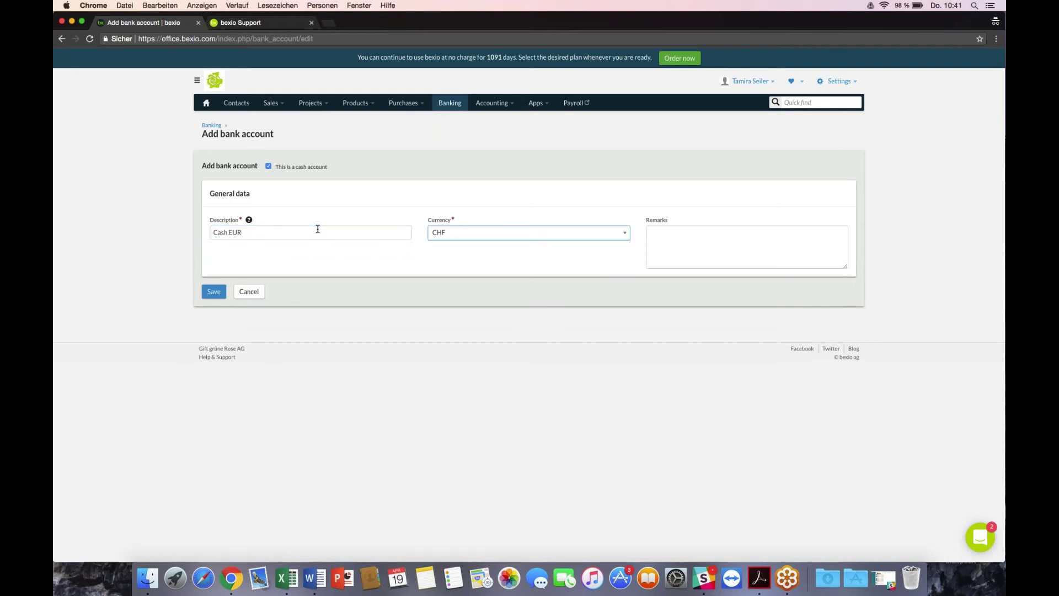
- Set the new cash account's currency to EUR and save it without remarks
left_click(447, 234)
left_click(446, 283)
left_click(260, 234)
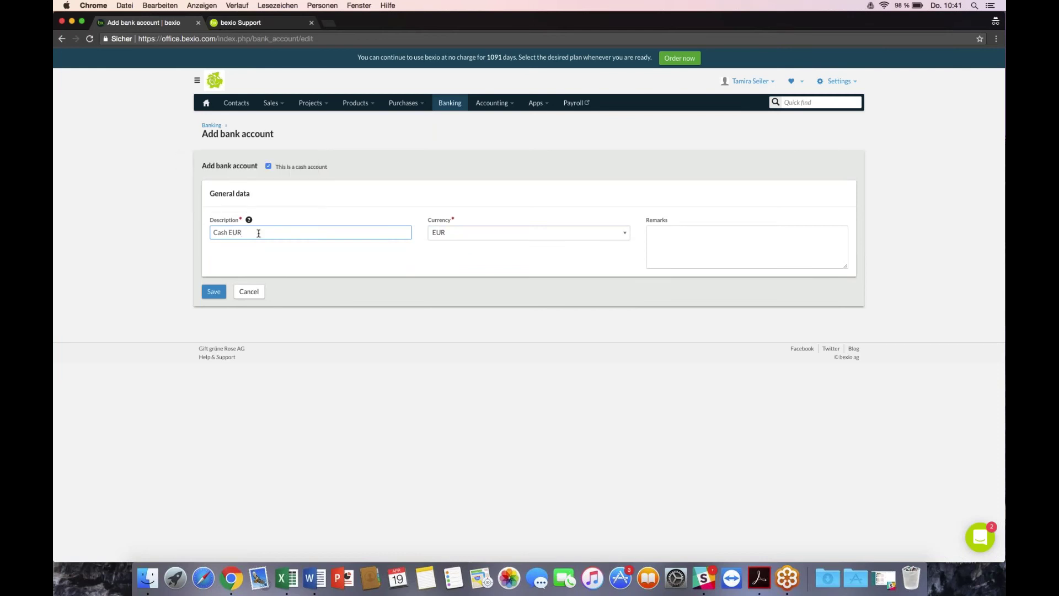
left_click(649, 232)
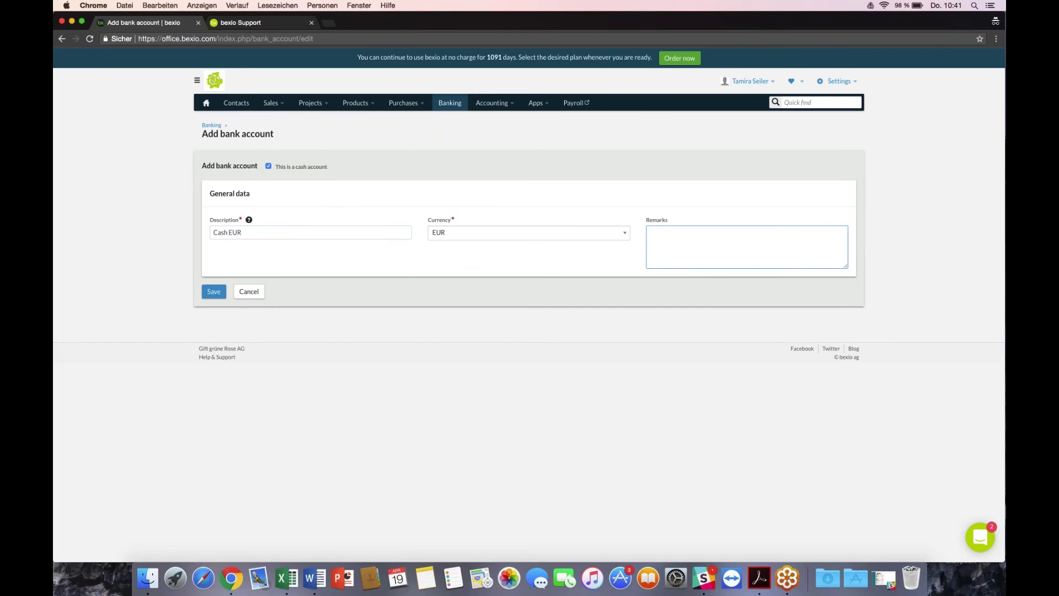
left_click(214, 292)
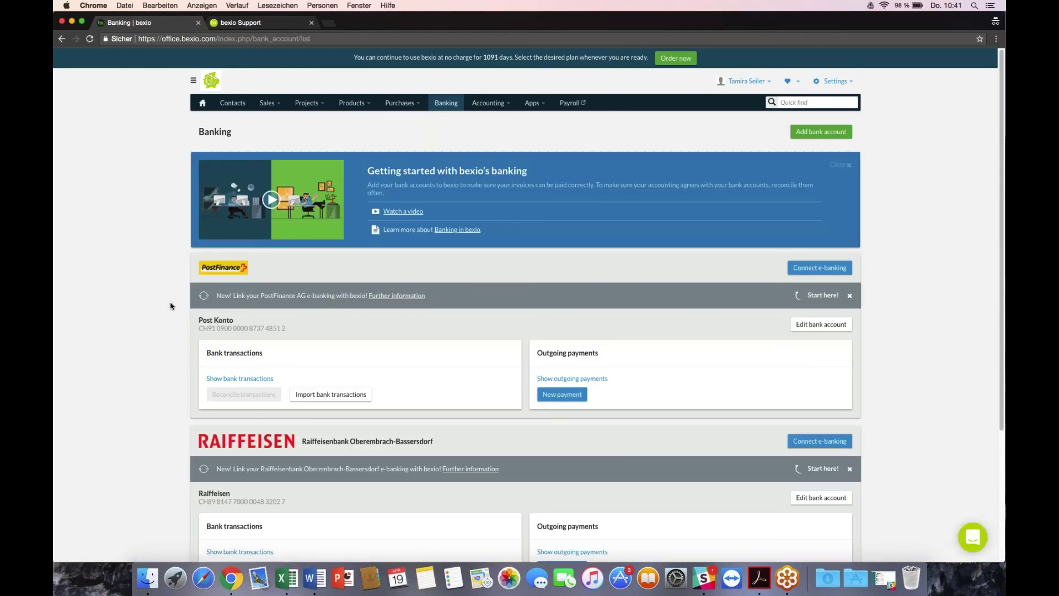
- Check the new Cash EUR entry in the Banking overview, including its linked ledger account number
scroll(171, 306, "down", 2)
scroll(171, 307, "down", 5)
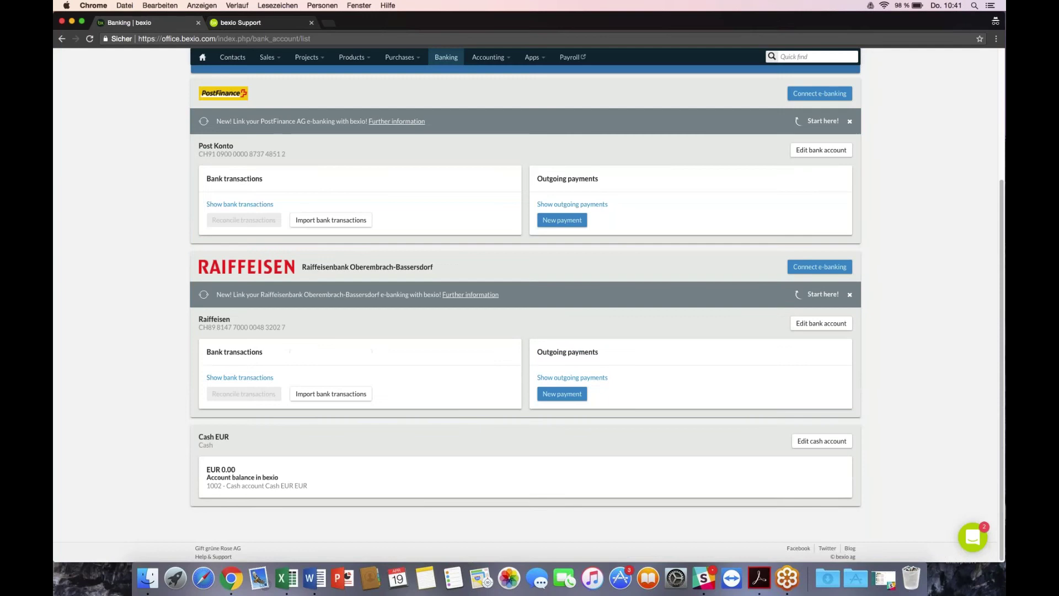
left_click_drag(198, 437, 229, 436)
left_click(235, 458)
double_click(214, 485)
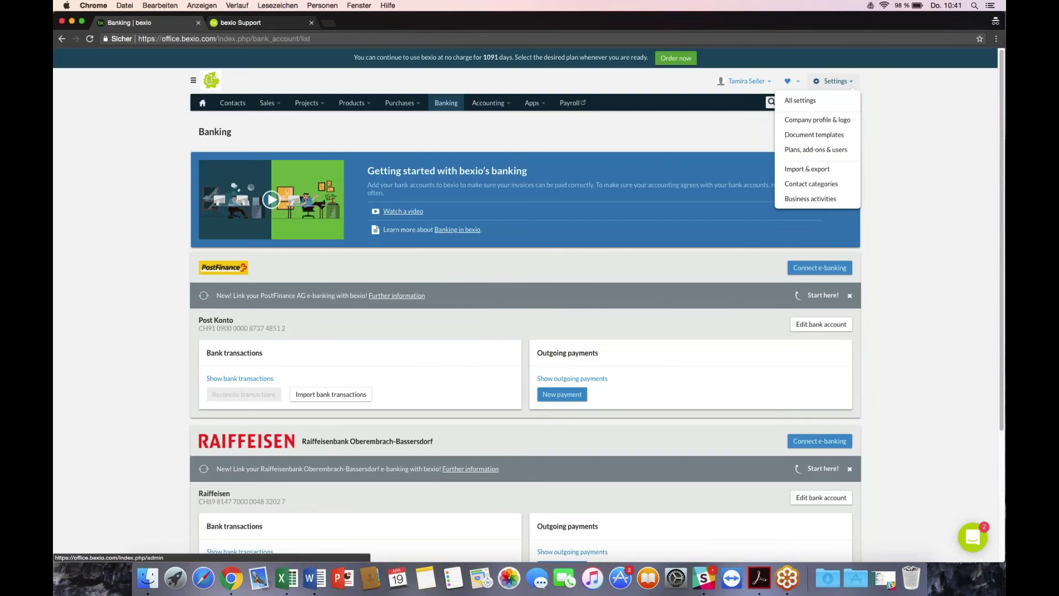
- Open the EUR cash ledger account 1002 for editing from the chart of accounts in the accounting settings
left_click(810, 102)
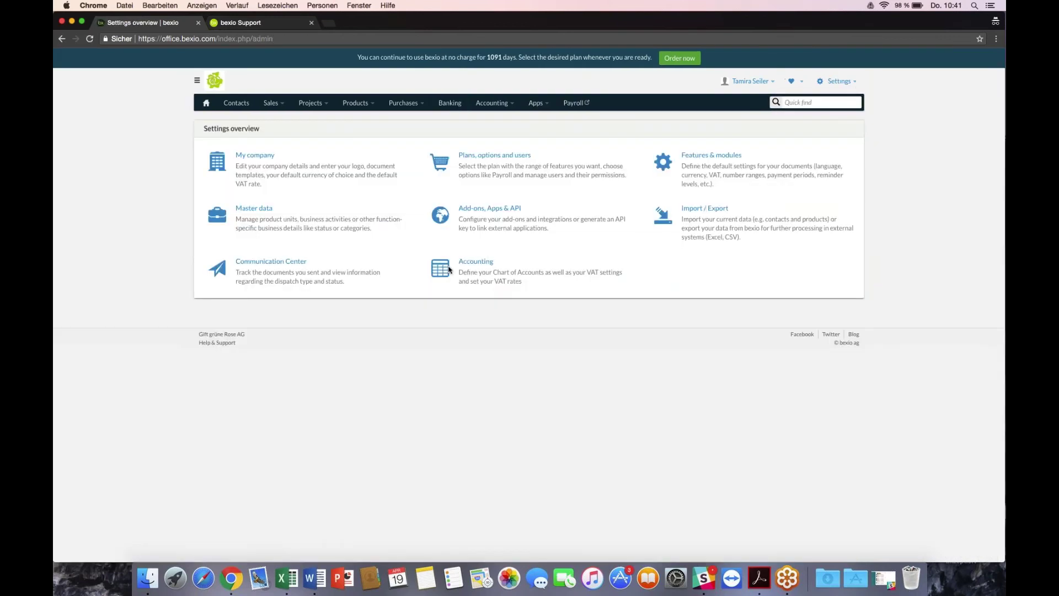
left_click(475, 263)
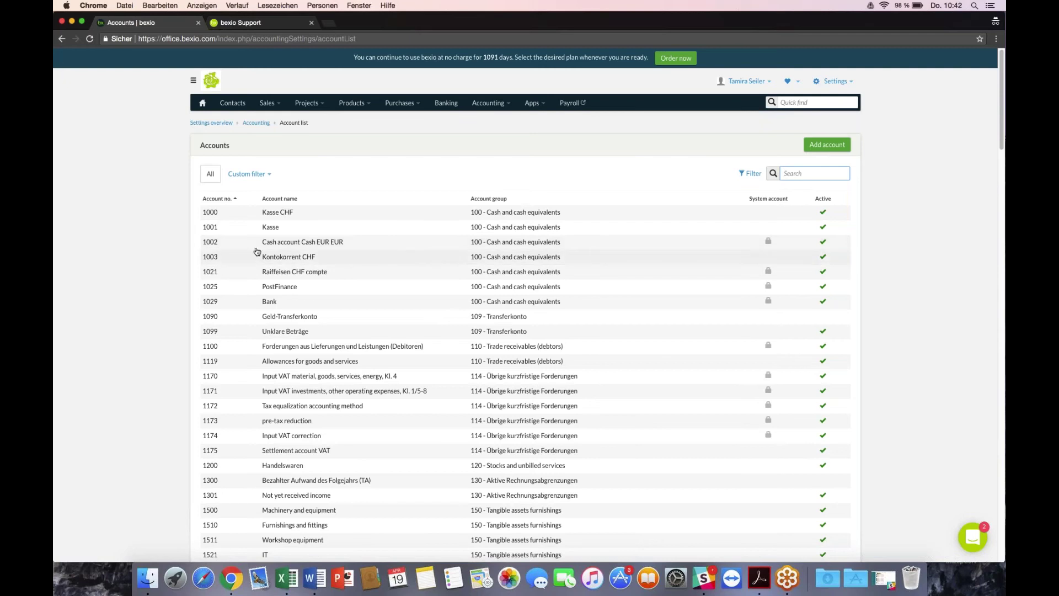
left_click(276, 243)
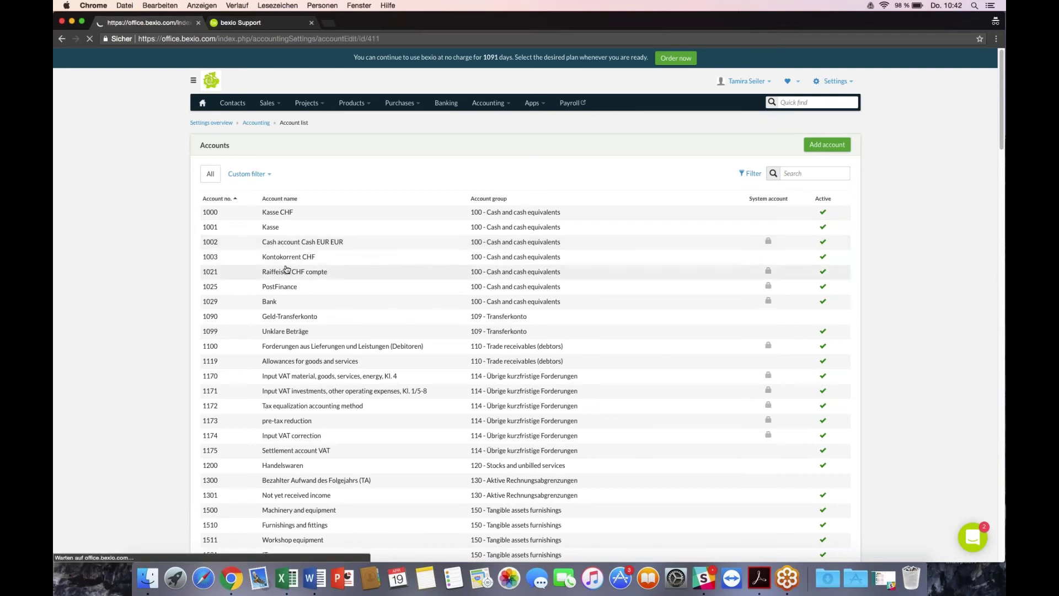
- Shorten the ledger account's name to "Cash EUR" and save the change
left_click(221, 218)
key("Delete")
key("Delete")
key("Delete")
key("Delete")
key("Delete")
key("Delete")
key("Delete")
key("Delete")
key("Delete")
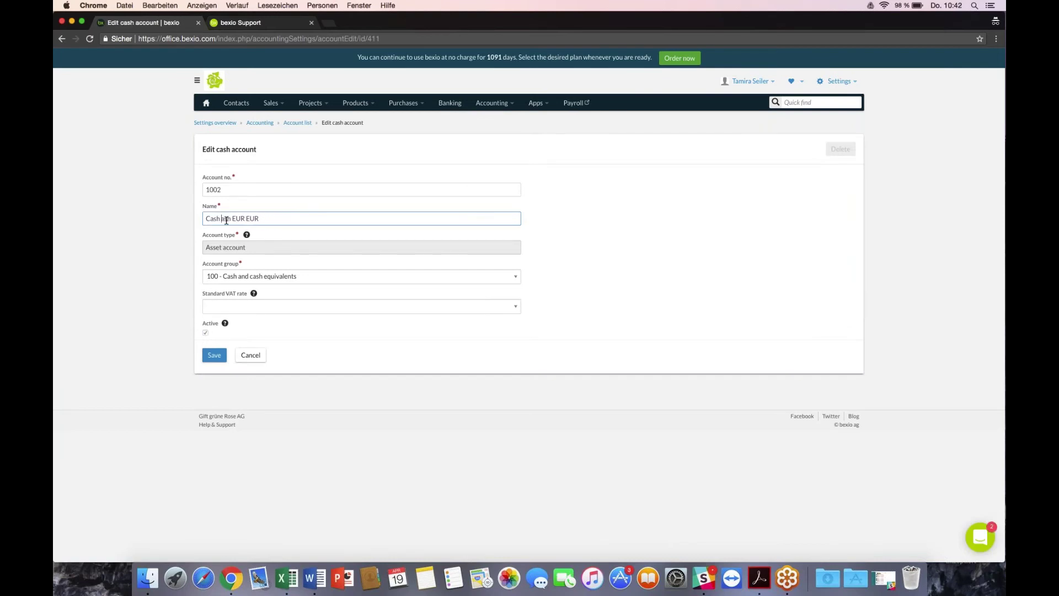
key("Delete")
key("Delete")
key("Delete")
key("Delete")
key("Delete")
key("Delete")
key("Delete")
key("Delete")
left_click(218, 357)
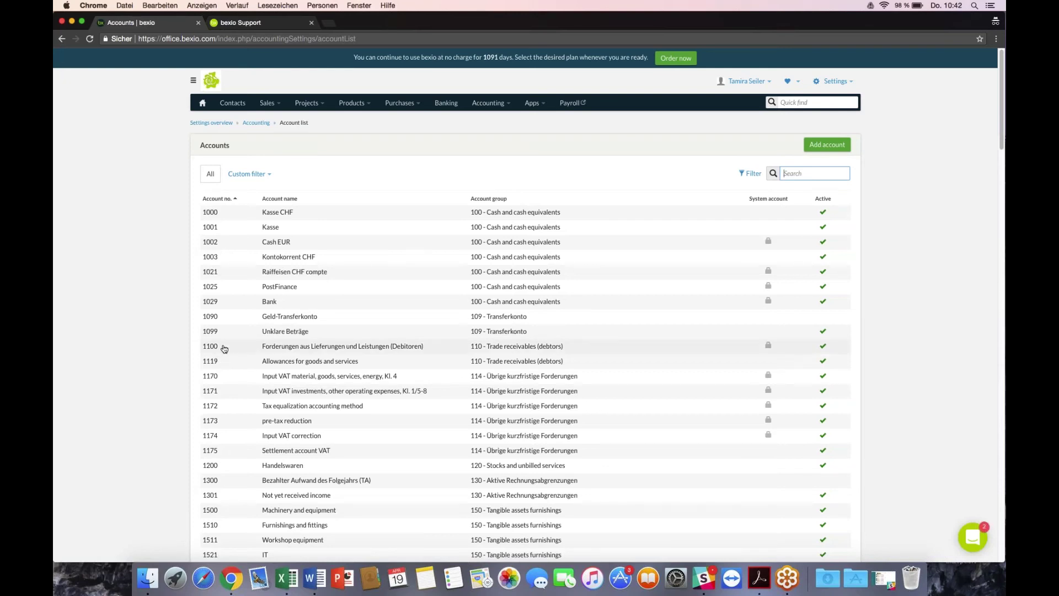
- Start a new ledger account with the number 1201 and the name "technical merchandise"
left_click(838, 145)
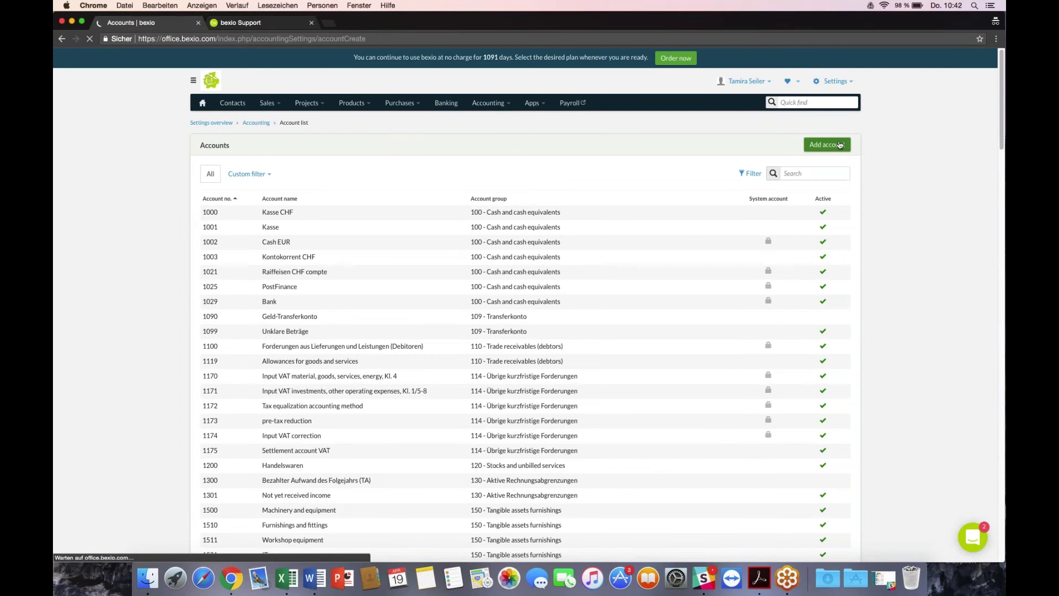
left_click(255, 187)
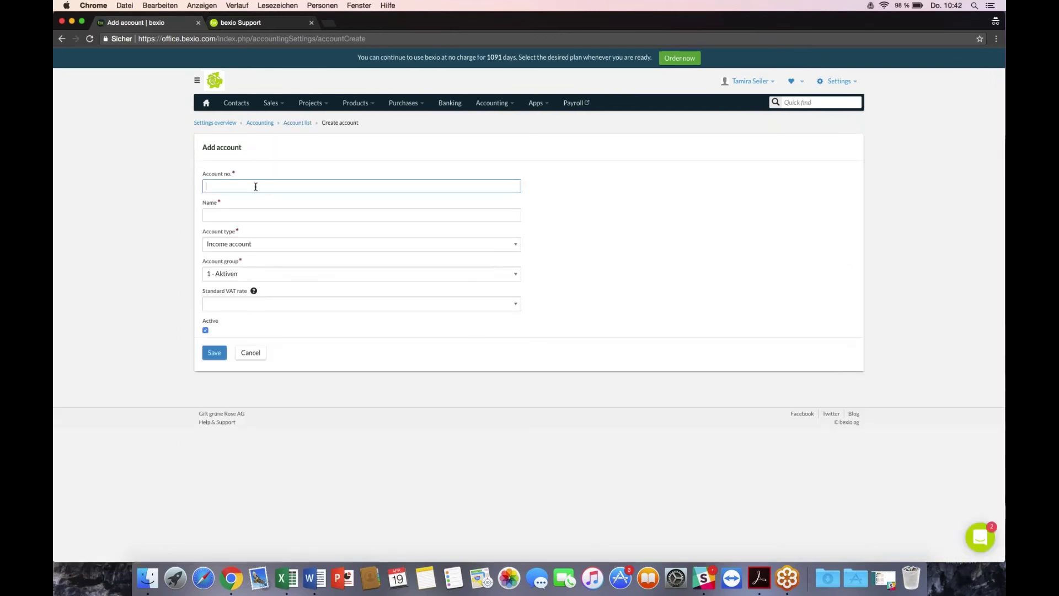
type("1201")
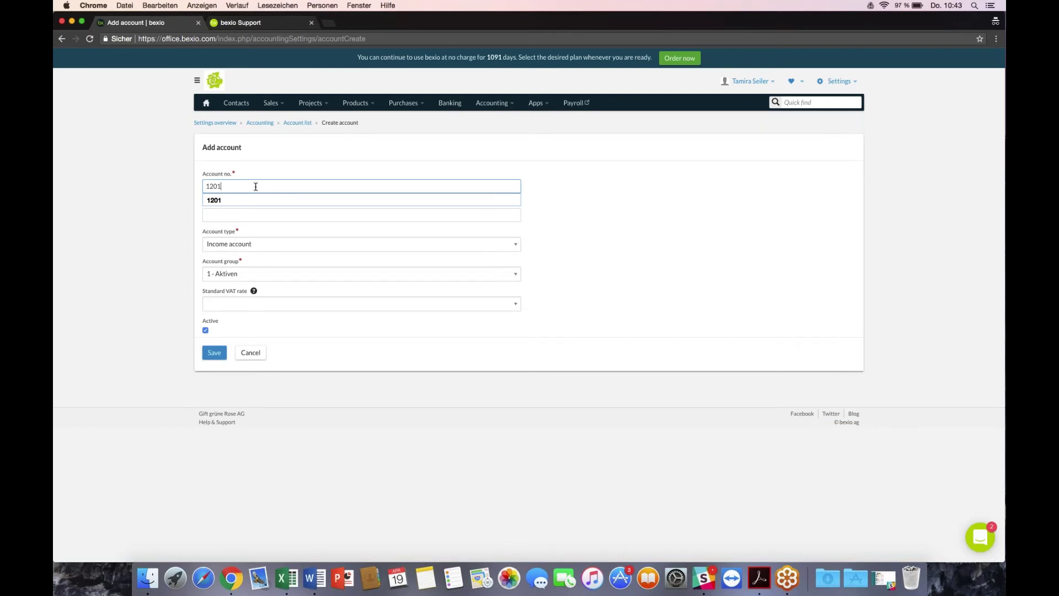
key("Tab")
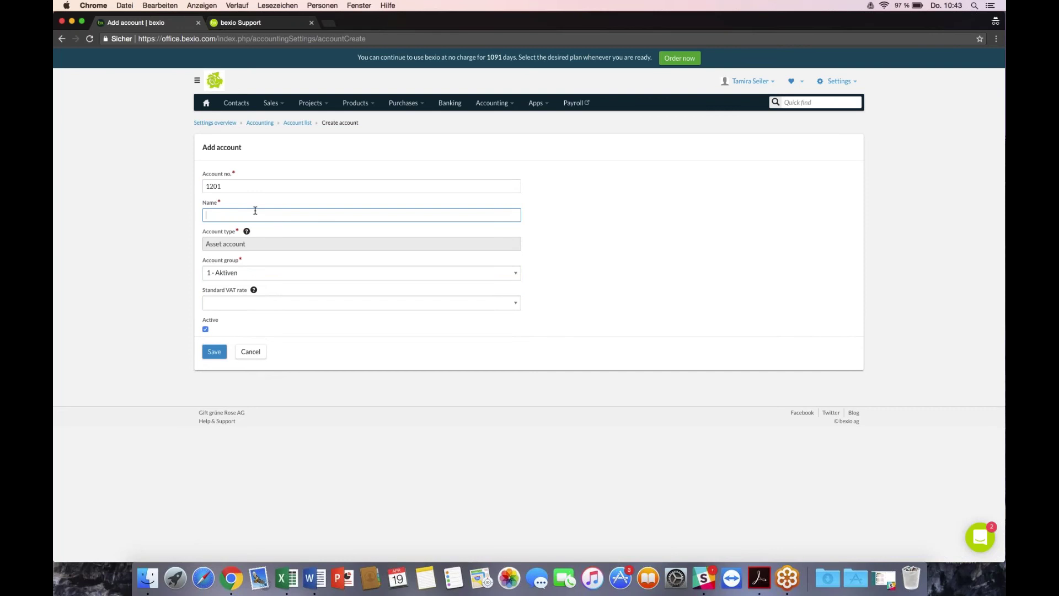
type("tech")
key("BackSpace")
type("hi")
type("nical merchand")
type("ise")
key("Tab")
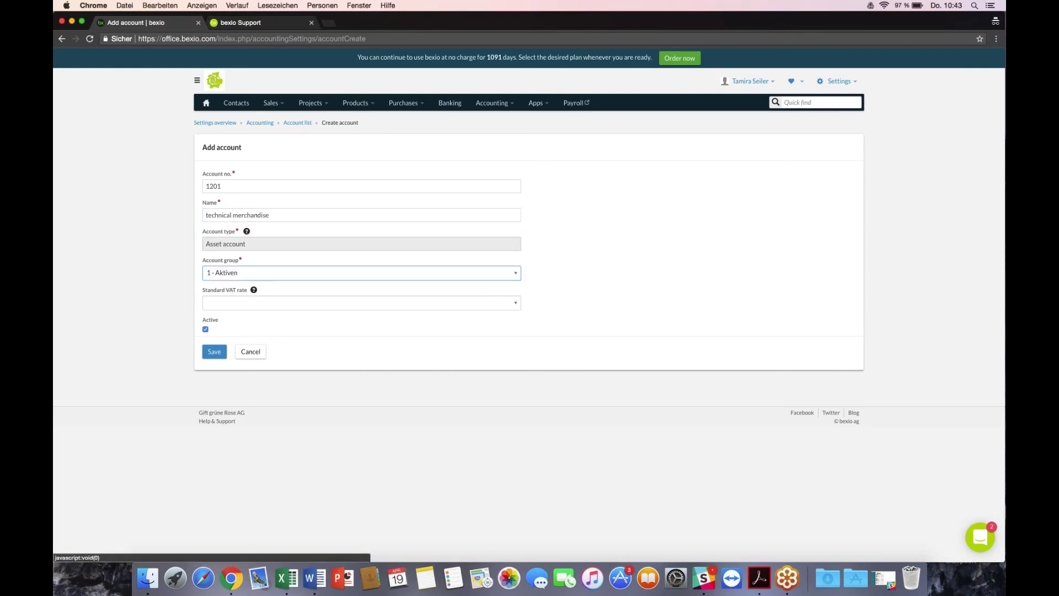
- Assign the new account to the group "120 - Stocks and unbilled services" and save it without a standard VAT rate
left_click(242, 273)
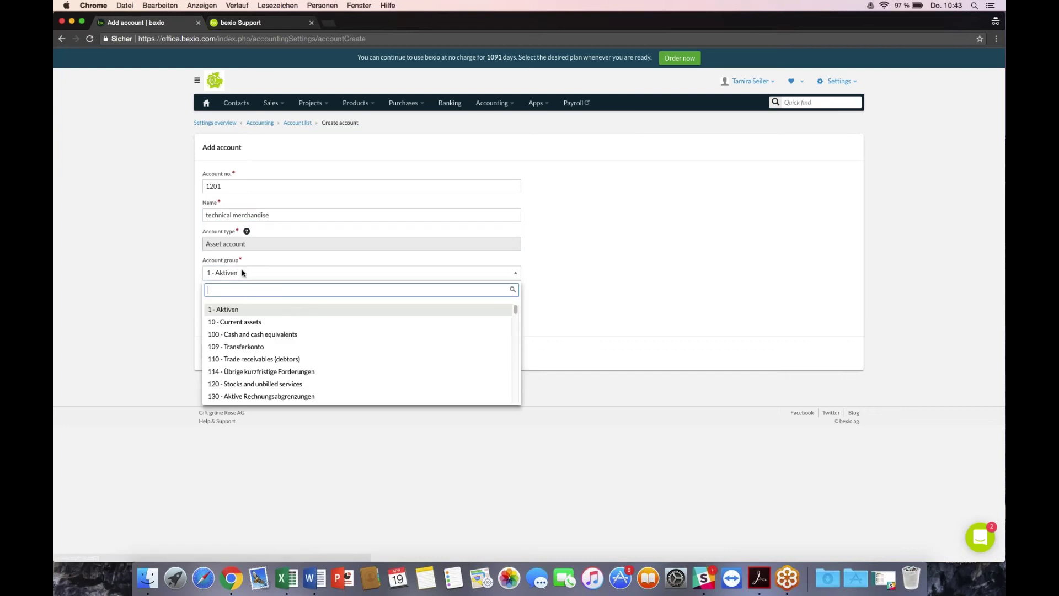
left_click(253, 385)
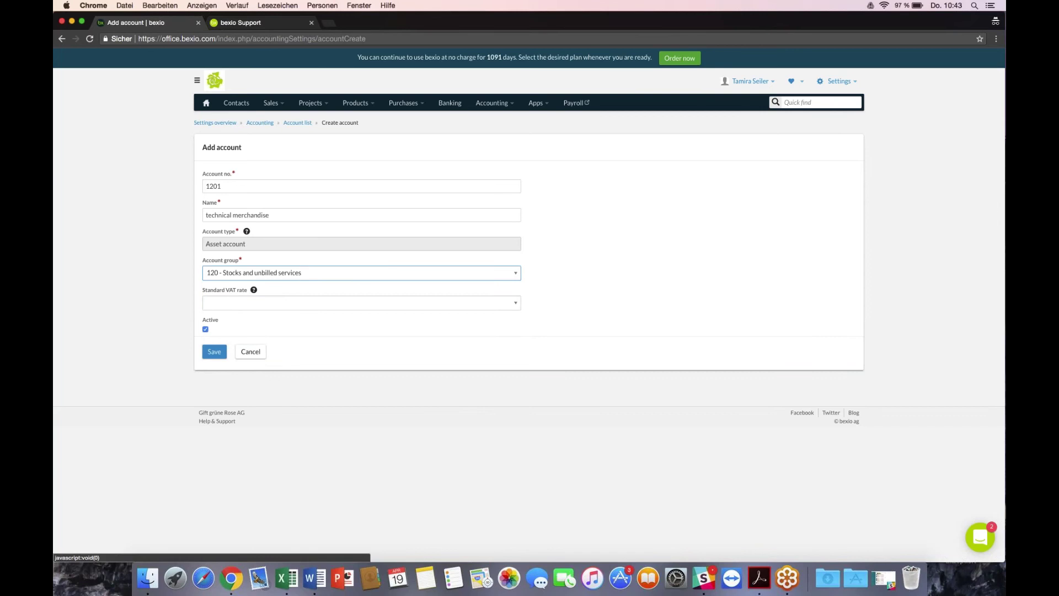
left_click(214, 353)
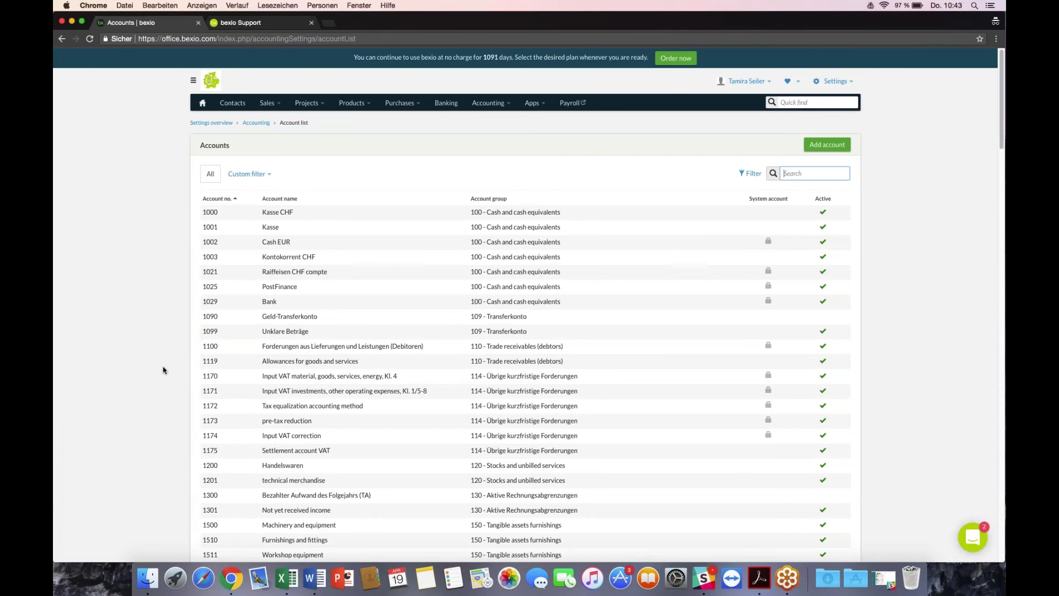
- View the details of the Machinery and equipment account, including its active setting, and return to the account list
scroll(163, 370, "down", 1)
scroll(248, 441, "down", 1)
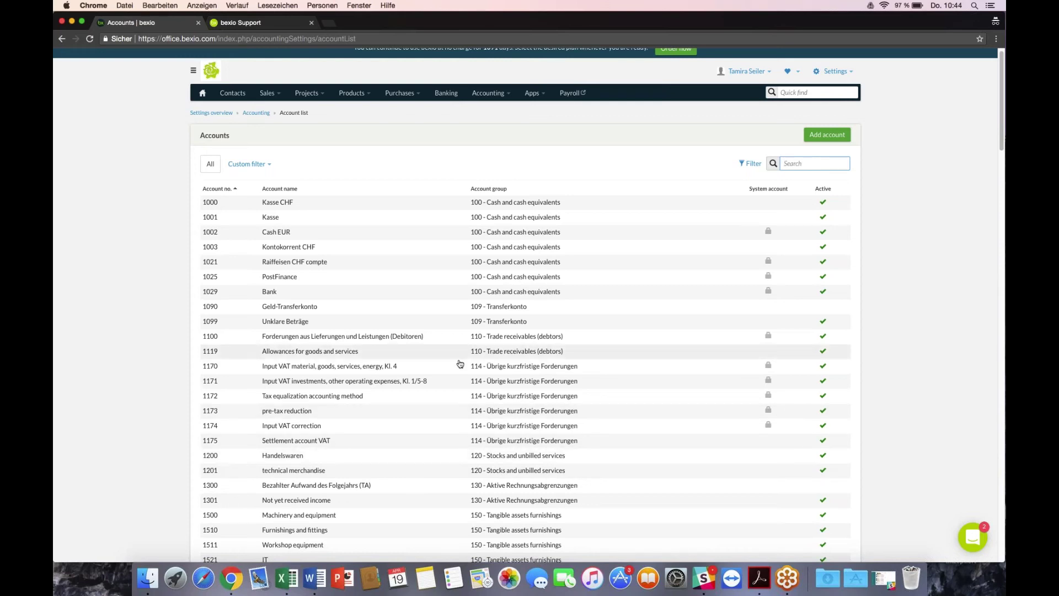
scroll(460, 365, "down", 1)
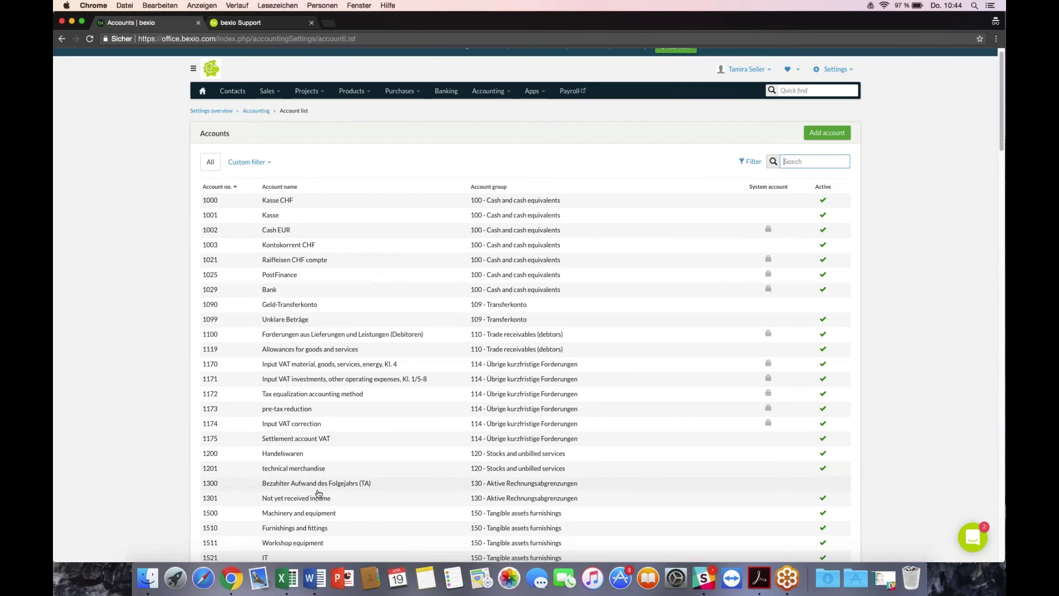
left_click(312, 520)
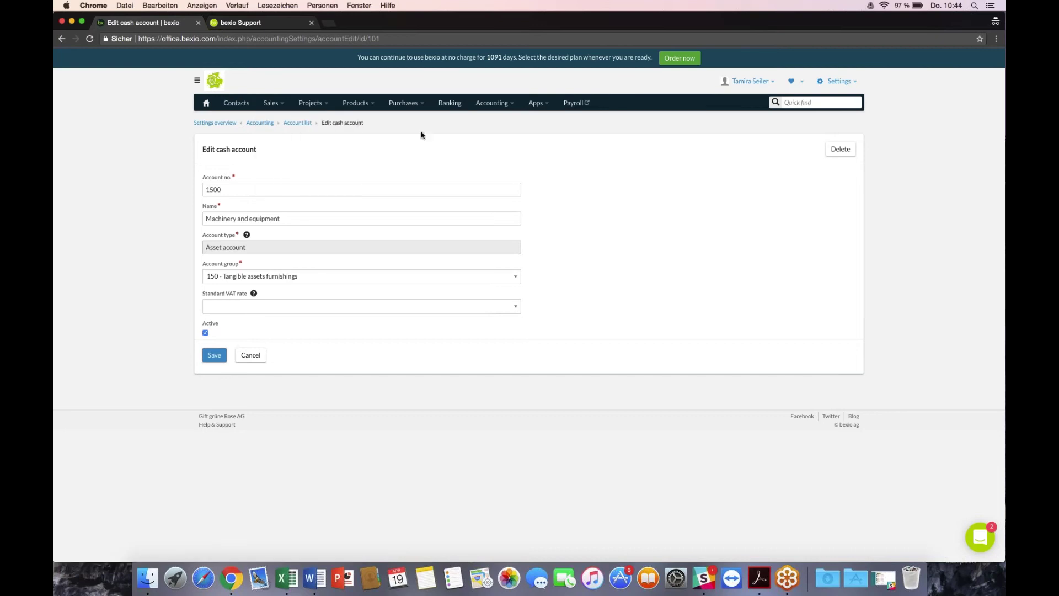
left_click(298, 124)
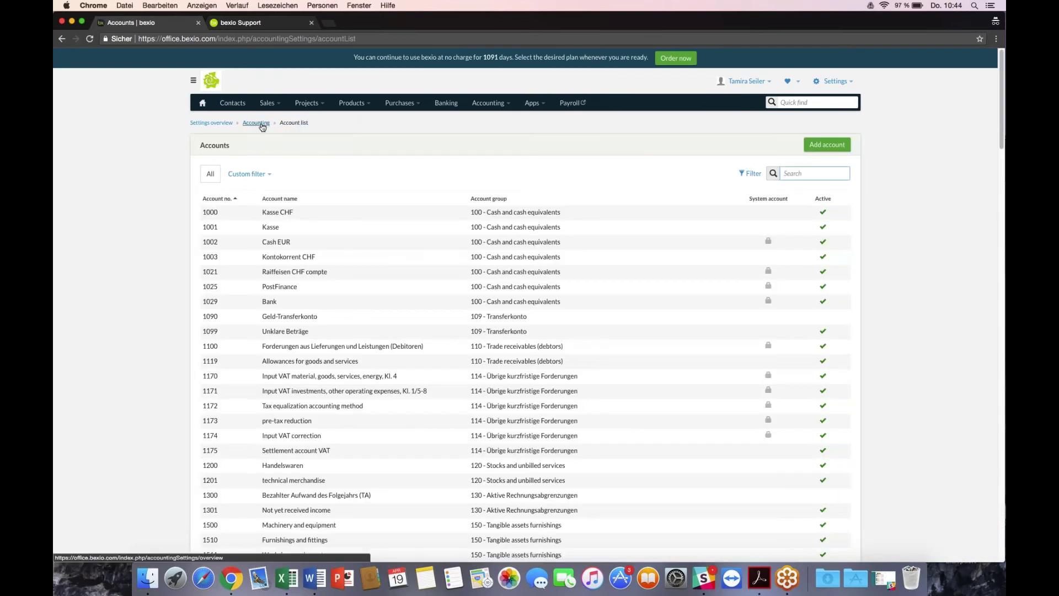
- Open the account groups in the accounting settings and examine their numbering and hierarchy from assets down to operating expenses
left_click(262, 122)
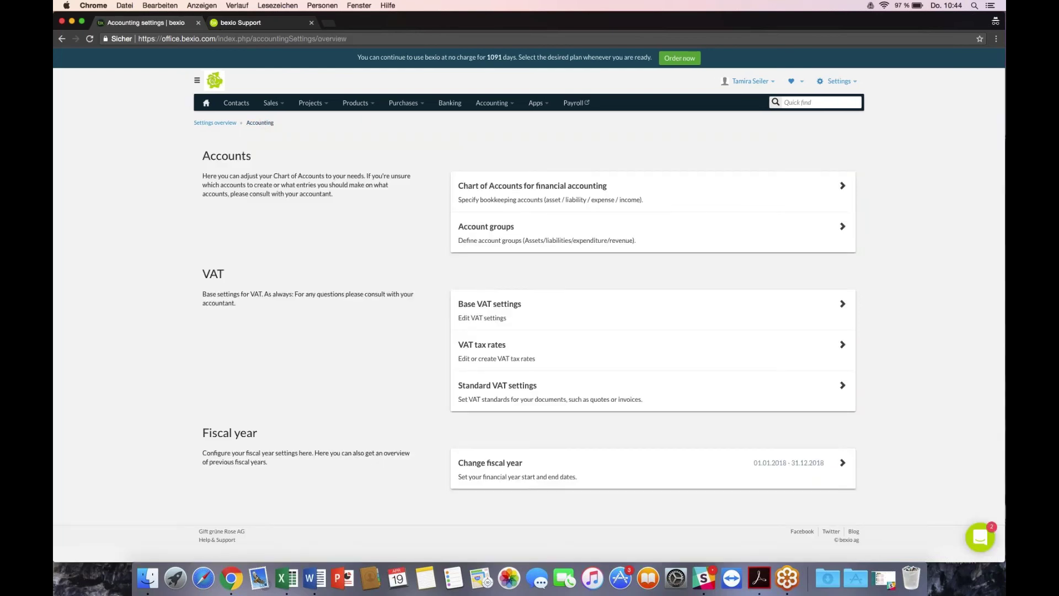
left_click(489, 231)
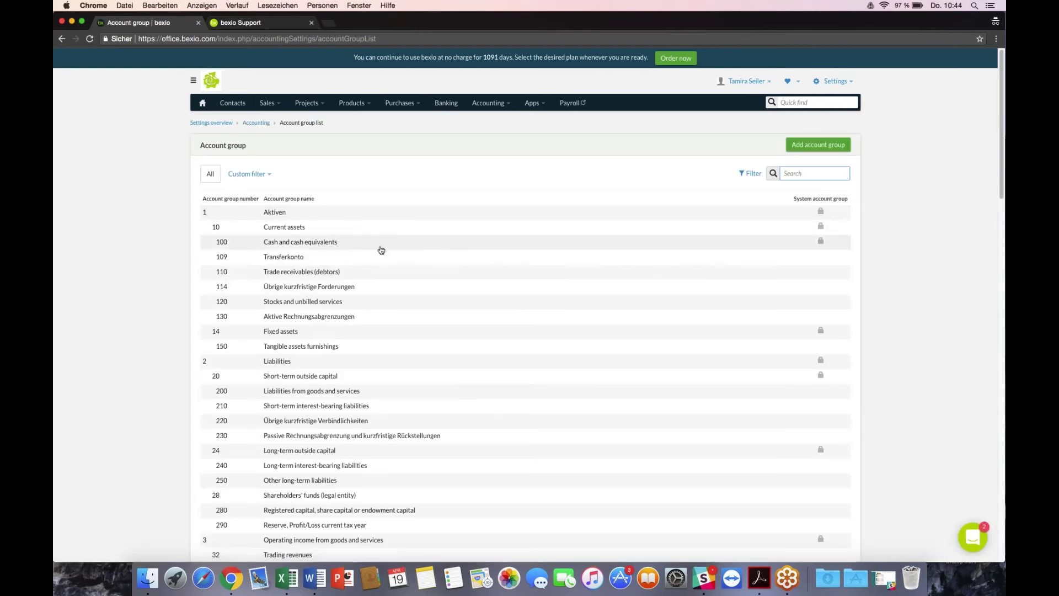
left_click(784, 173)
scroll(228, 280, "down", 1)
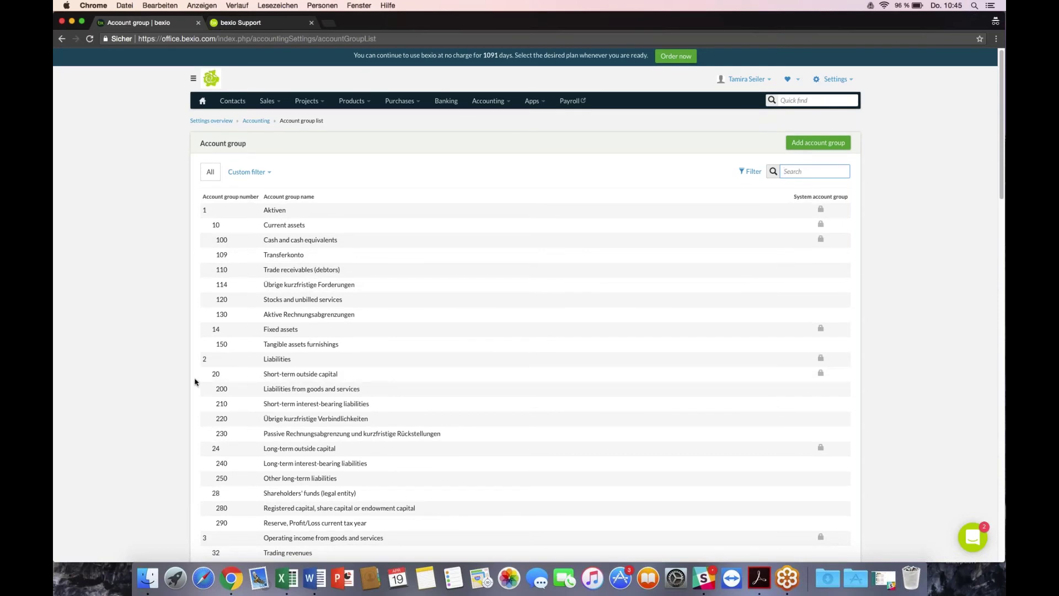
scroll(196, 376, "down", 1)
scroll(198, 372, "down", 2)
scroll(157, 317, "down", 1)
scroll(160, 308, "down", 15)
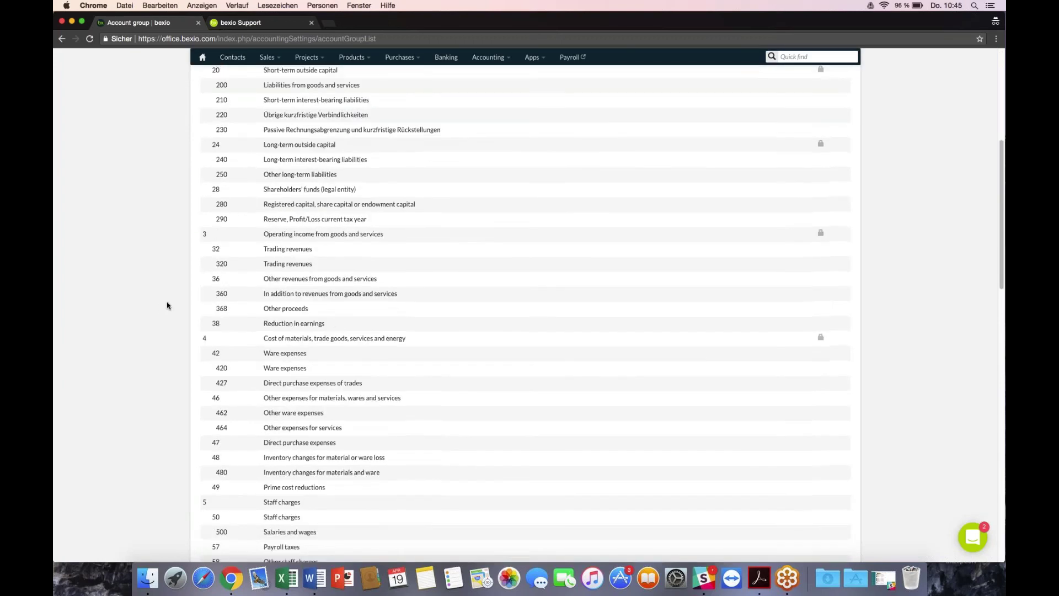
scroll(168, 305, "down", 7)
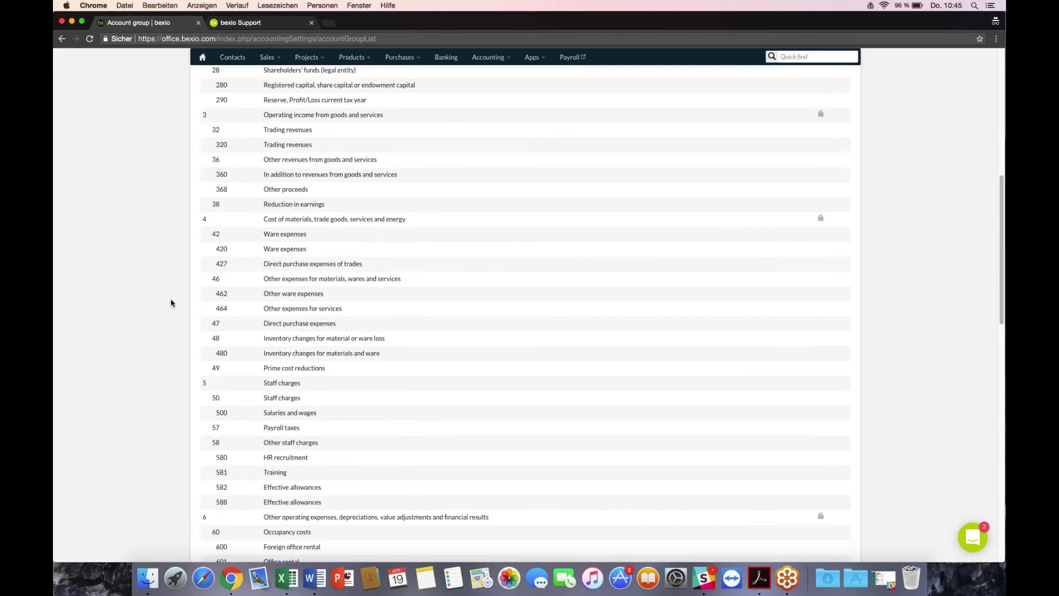
scroll(172, 303, "up", 20)
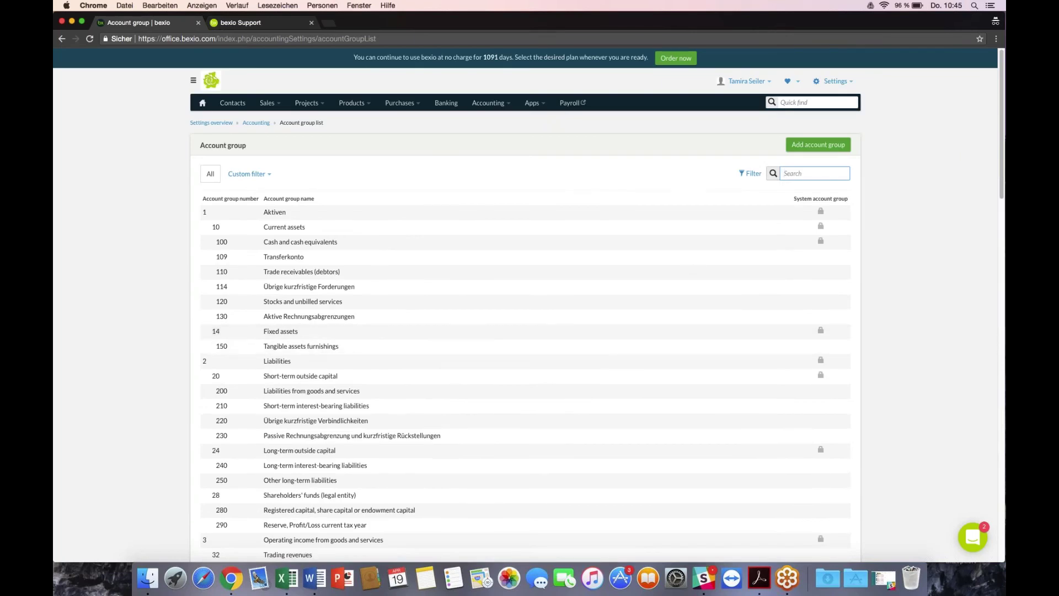
- Start a new account group with the number 151 and the name "test group"
left_click(826, 145)
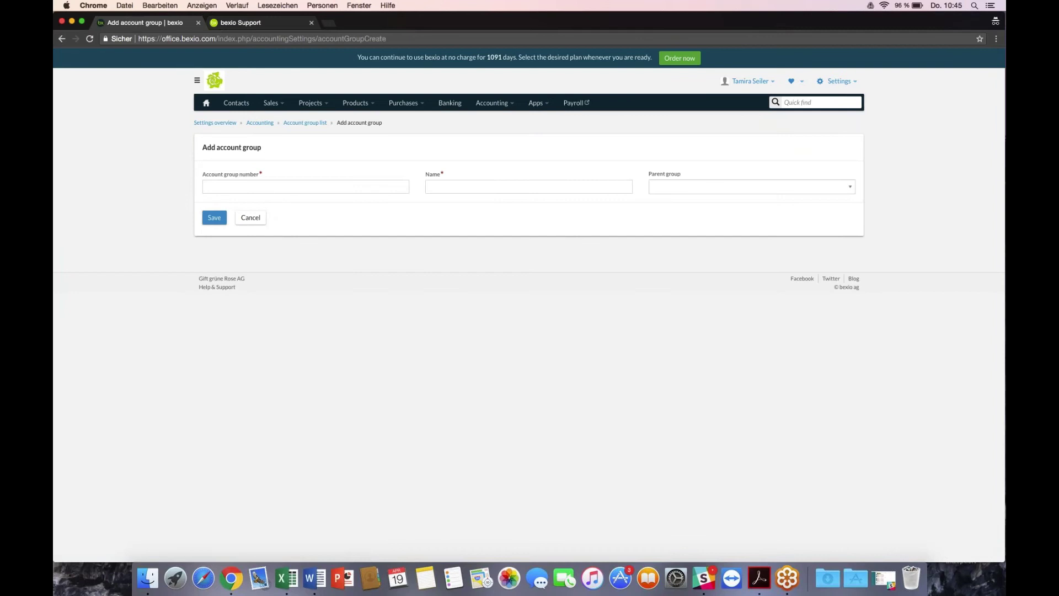
left_click(271, 185)
type("1")
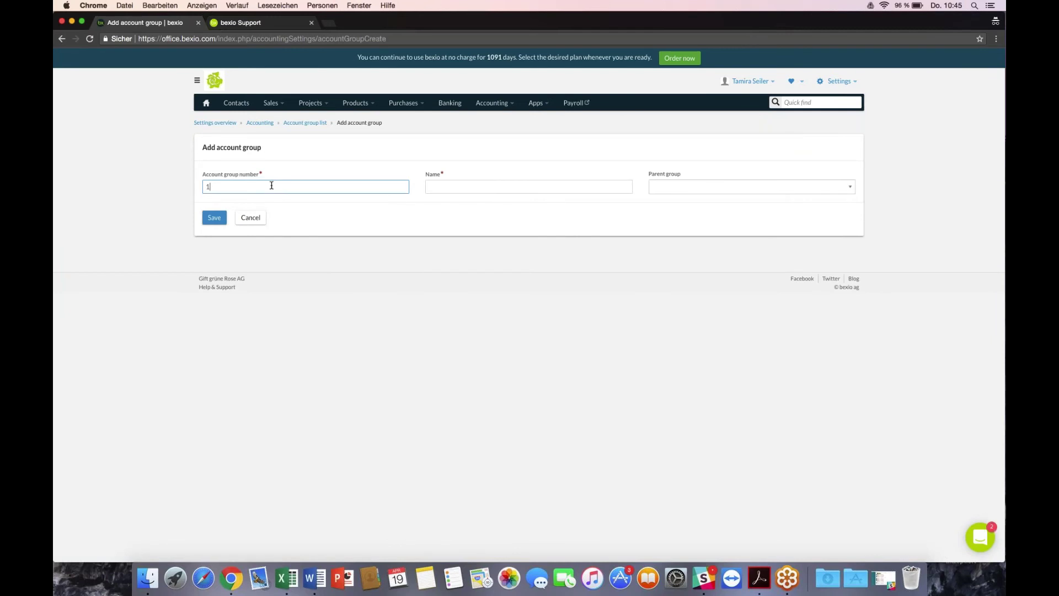
type("51")
key("Tab")
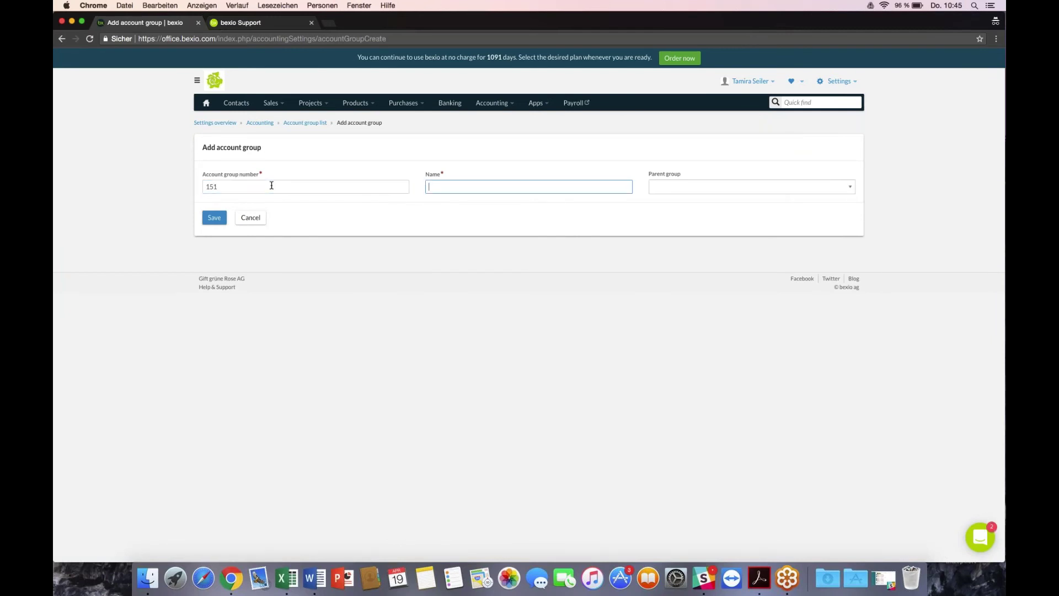
type("test group")
key("Tab")
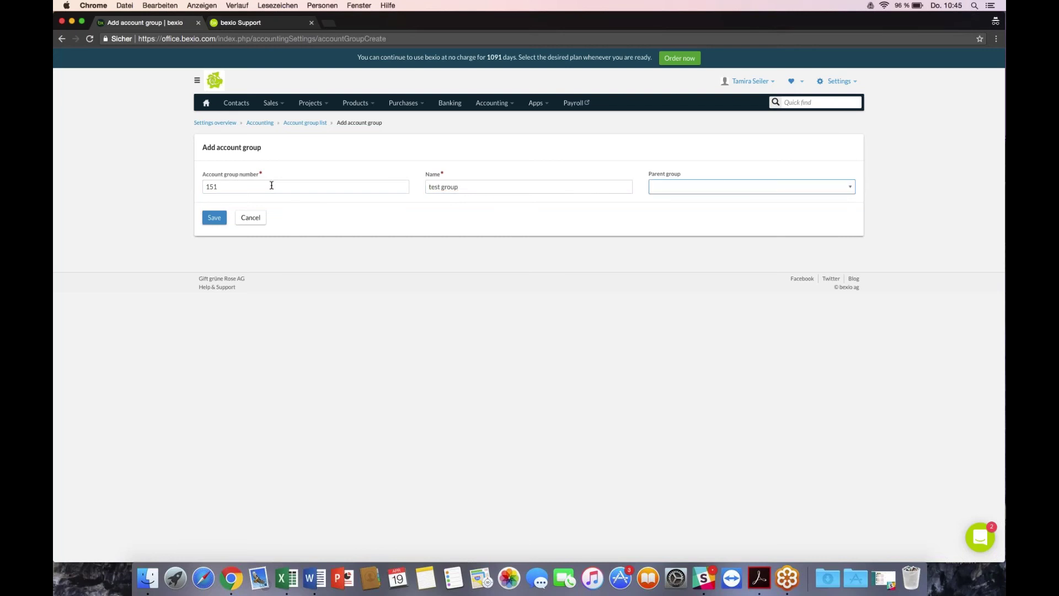
- Set the new account group's parent group to "14 - Fixed assets" and save it
left_click(852, 190)
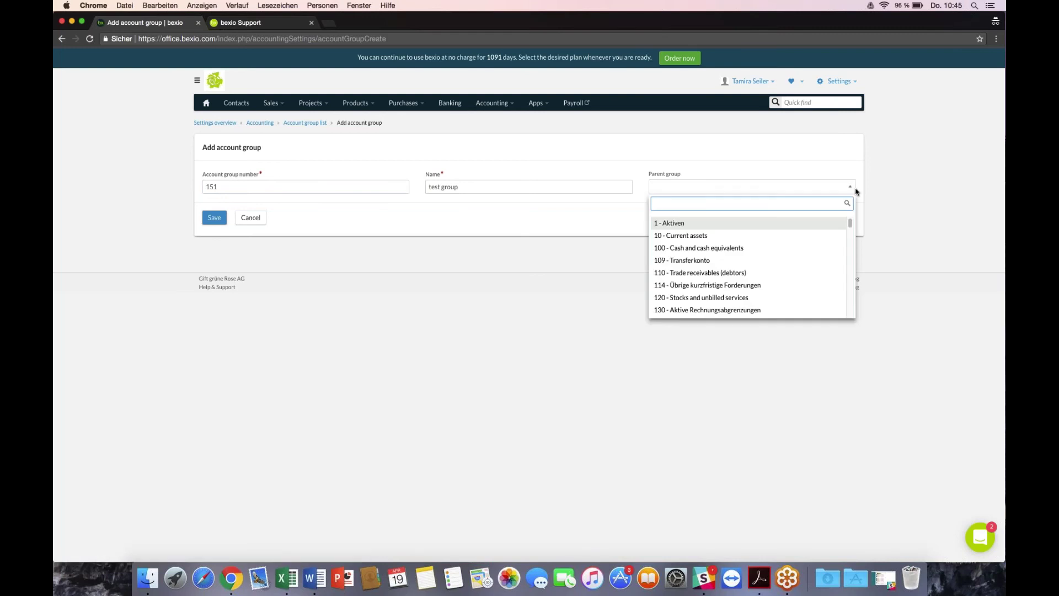
scroll(772, 257, "down", 1)
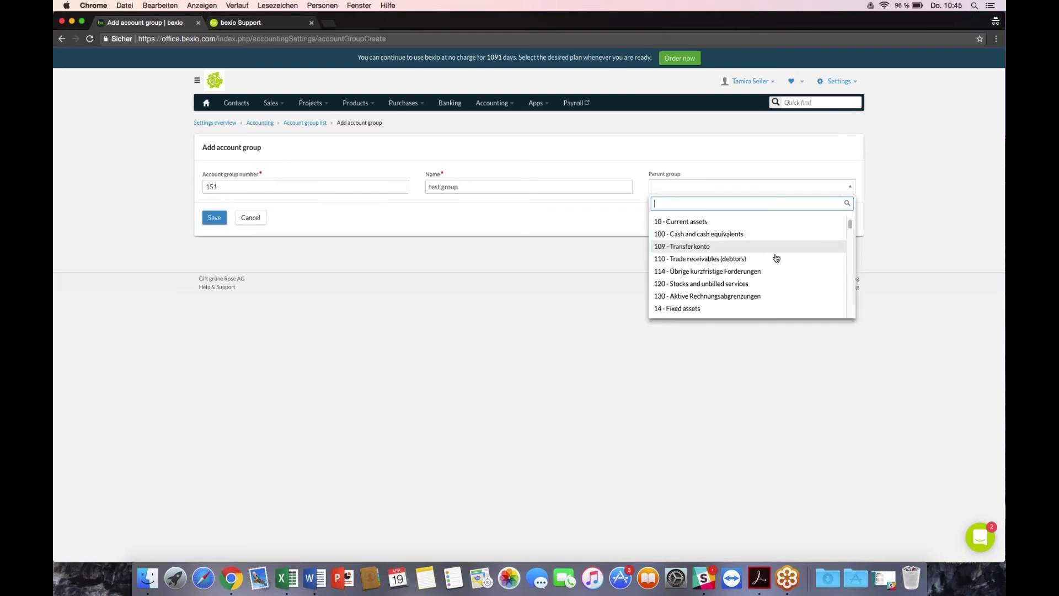
left_click(698, 309)
left_click(219, 219)
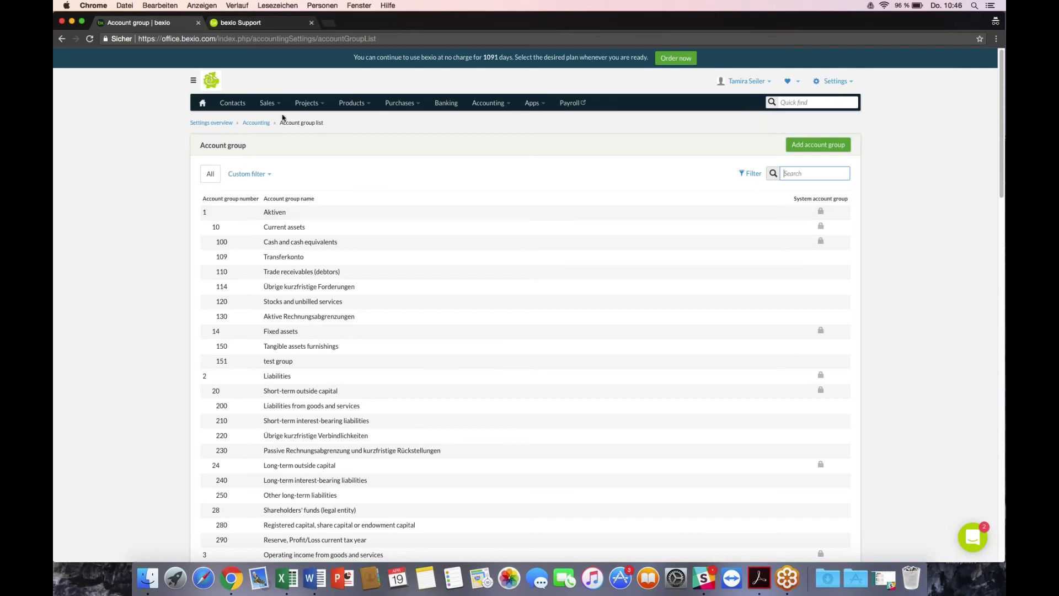
- Open the base VAT settings and examine the selectable tax periods and both options for VAT liability, leaving "Yes, subject to VAT" selected
left_click(256, 122)
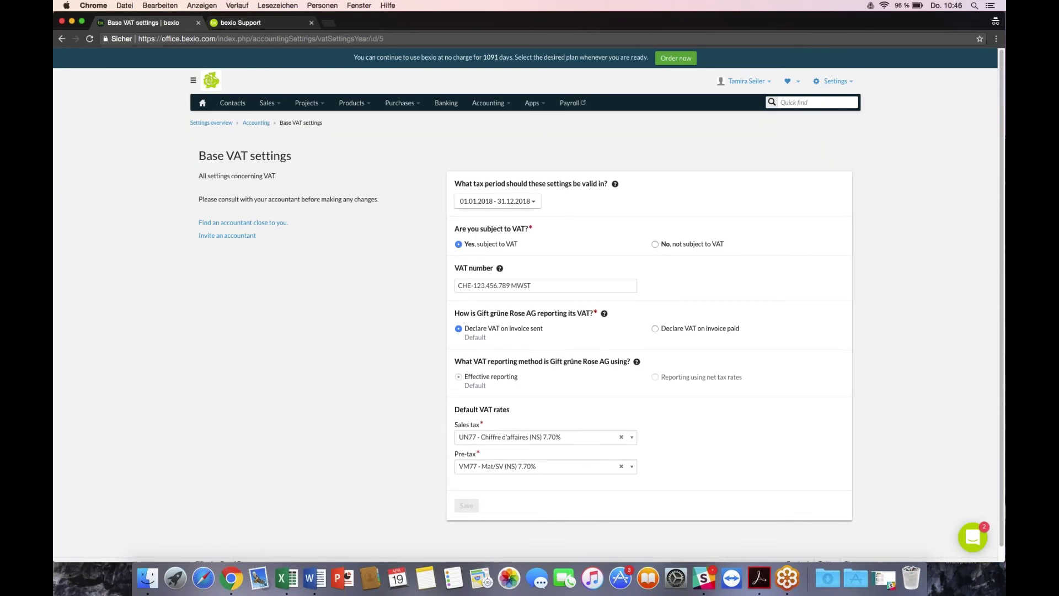
left_click(536, 204)
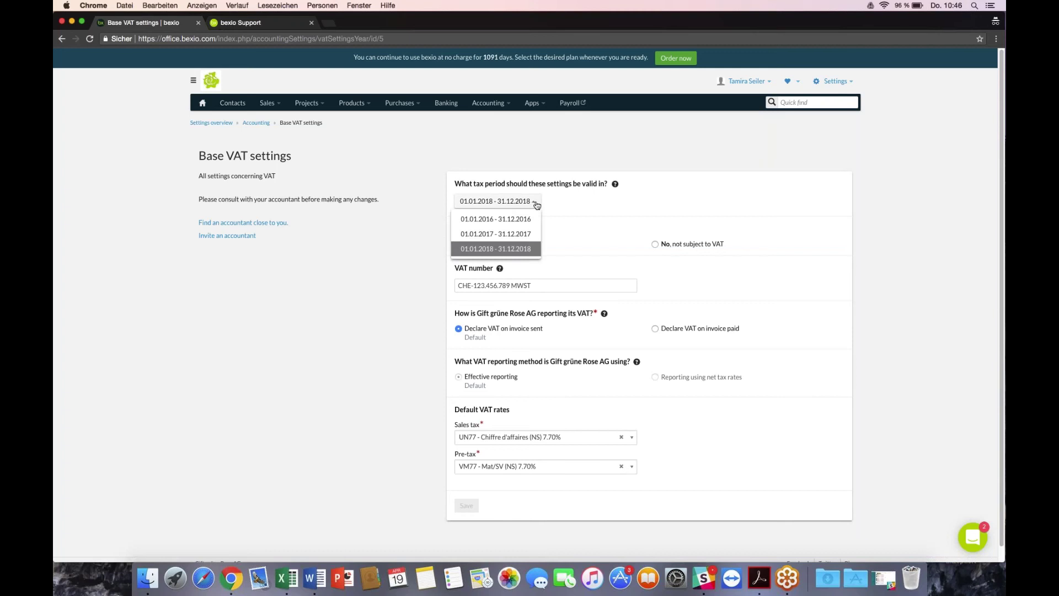
left_click(537, 204)
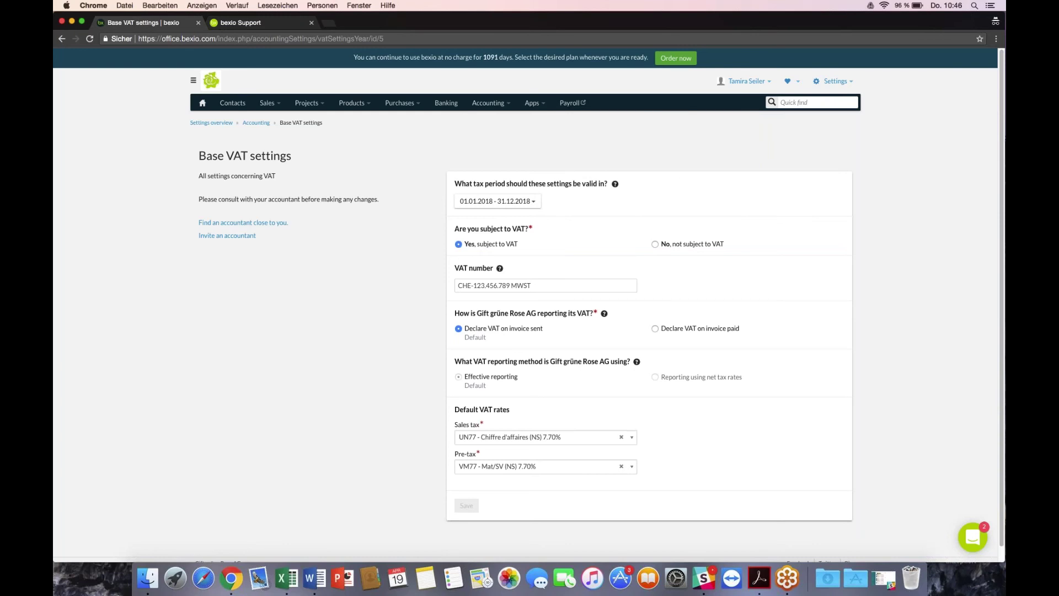
left_click(655, 245)
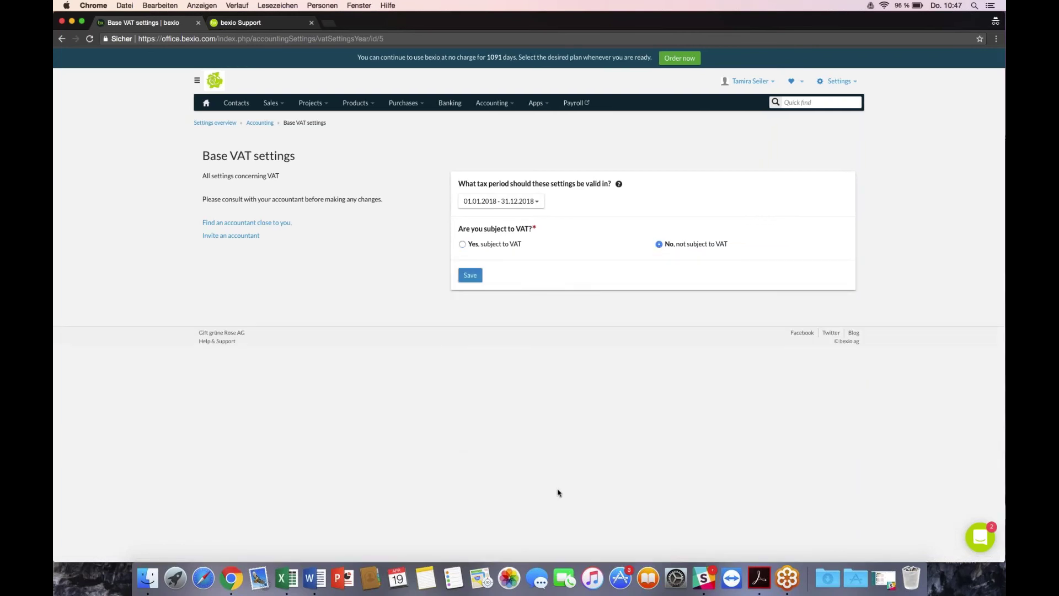
left_click(462, 245)
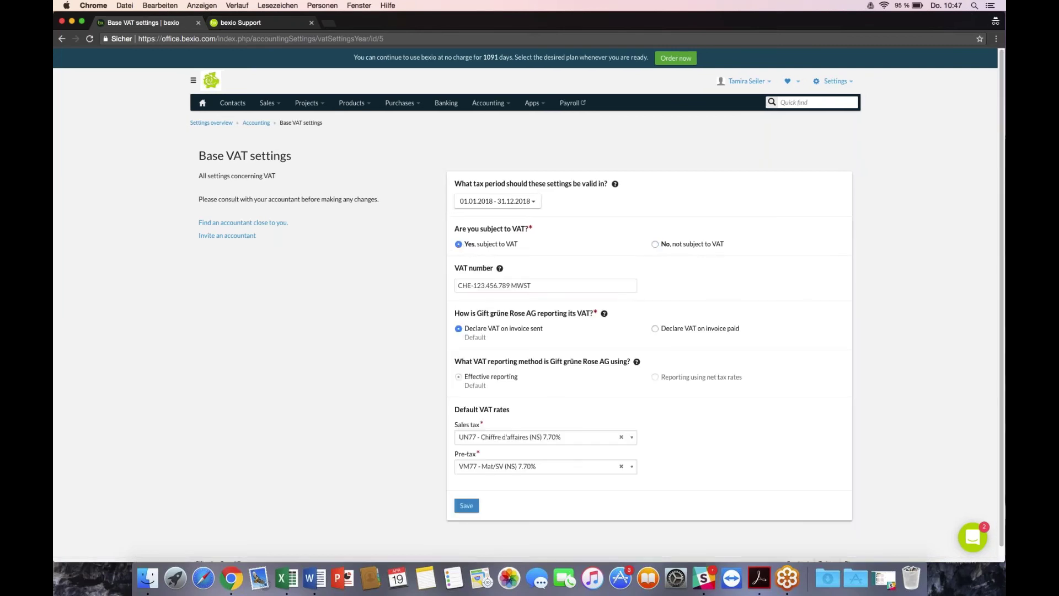
- Review the VAT number, reporting options and default VAT rates in the base VAT settings, and return to the accounting settings
left_click(477, 284)
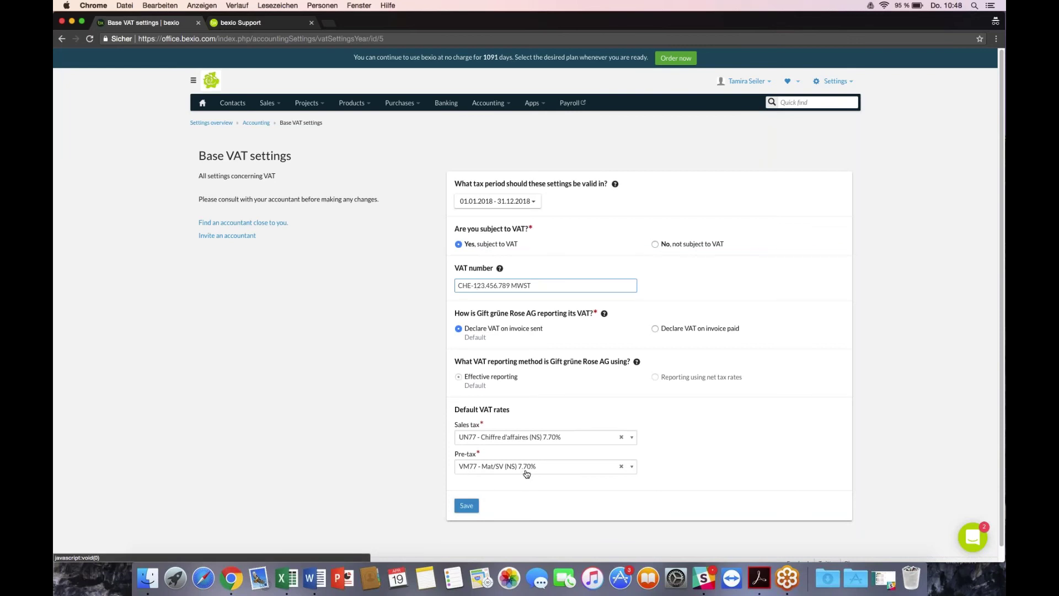
mouse_move(637, 362)
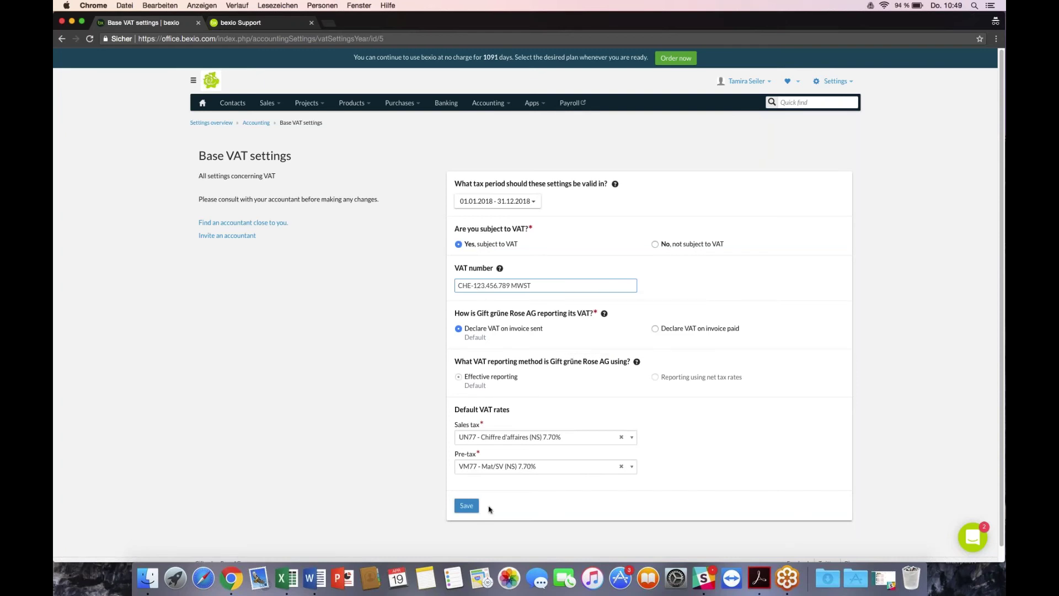
left_click(256, 123)
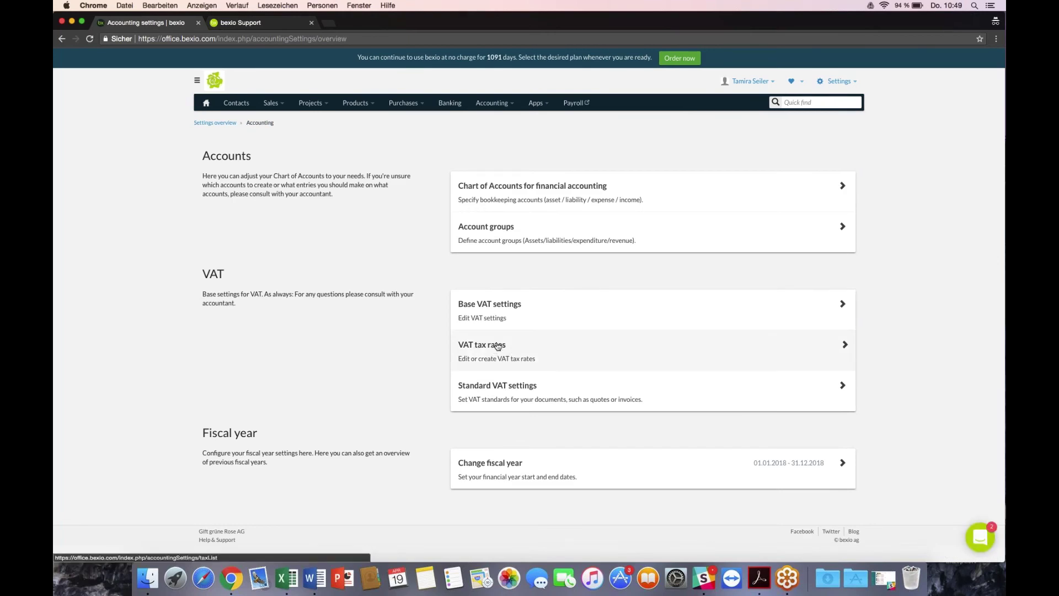
- Open sales tax rate UN80 from the VAT tax rates, examine its time restriction, description and code, and leave without saving
left_click(501, 345)
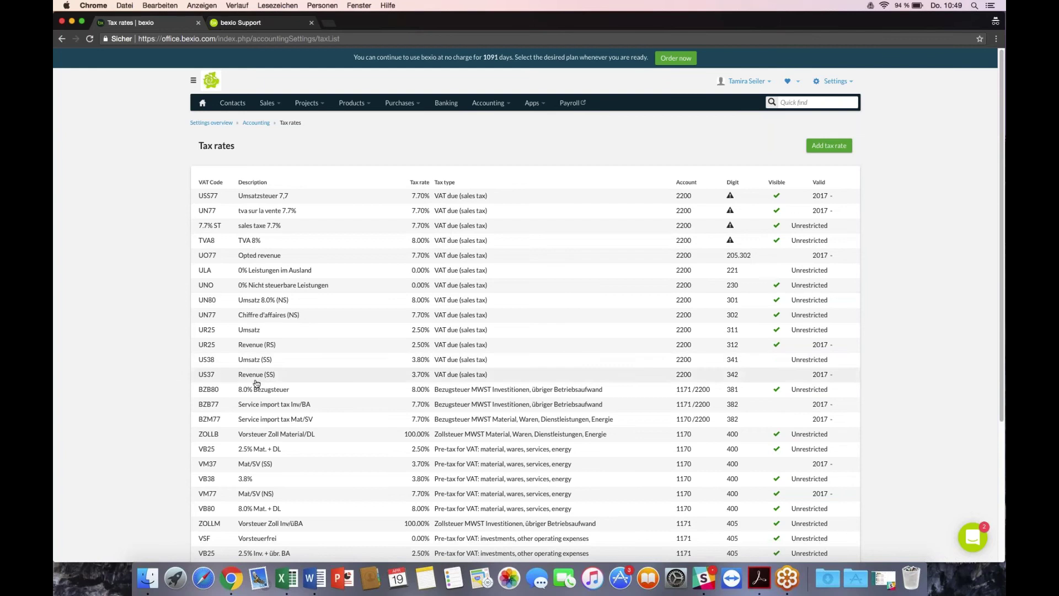
left_click(259, 302)
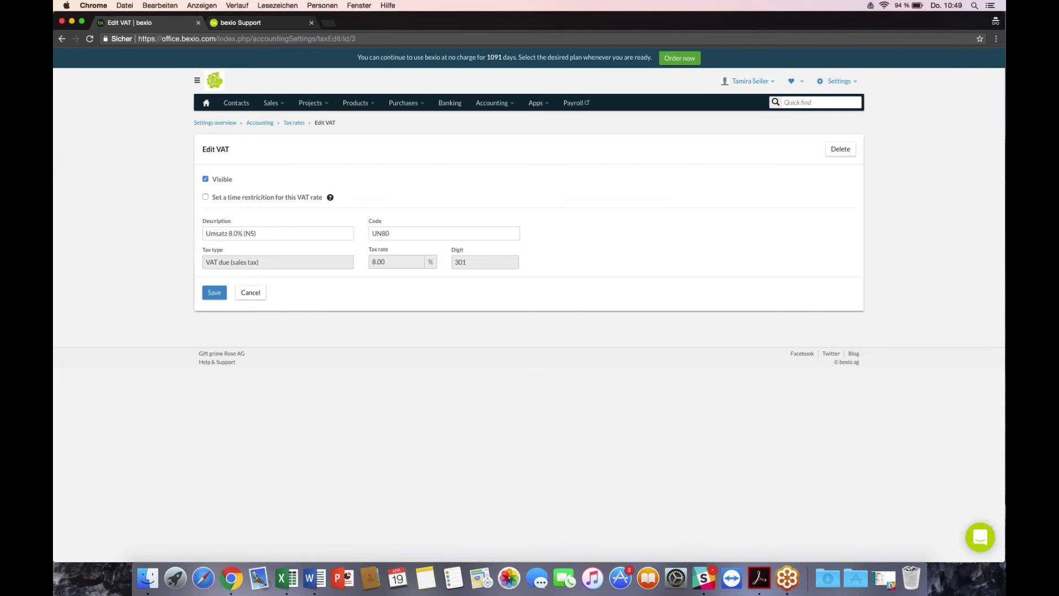
left_click(206, 197)
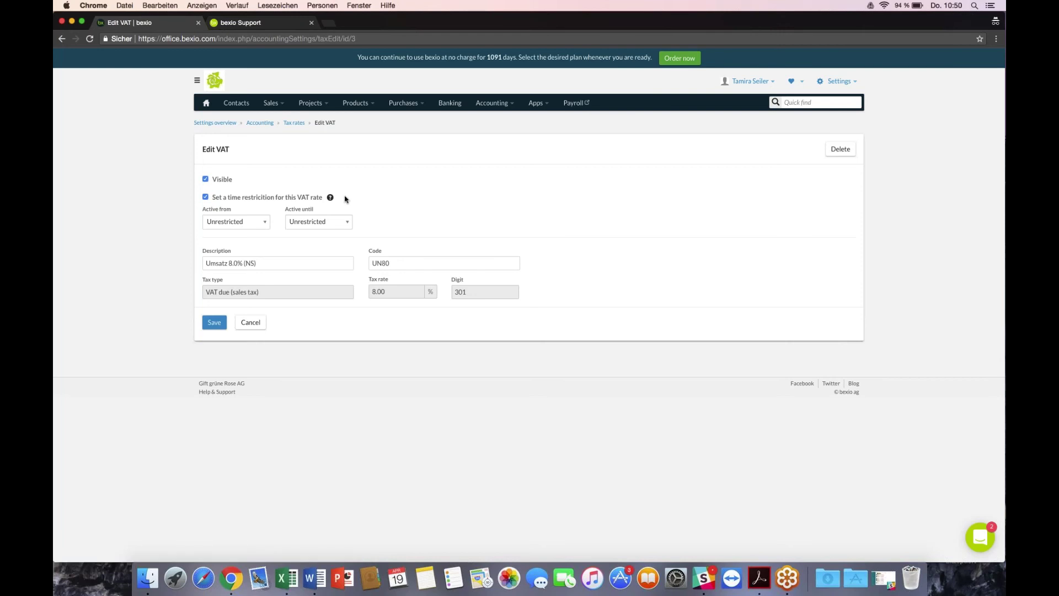
left_click(278, 263)
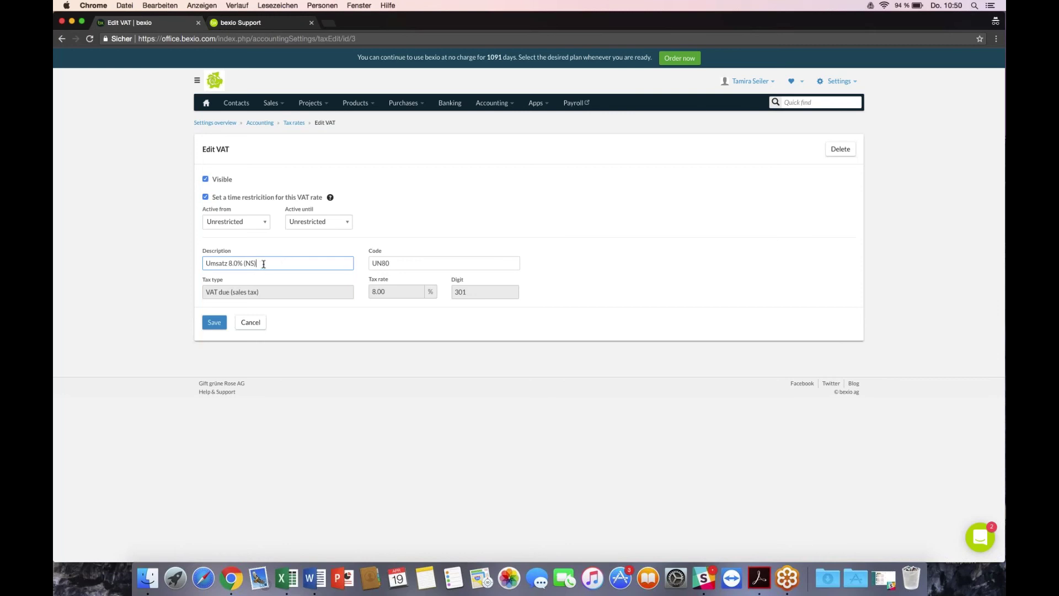
left_click(399, 264)
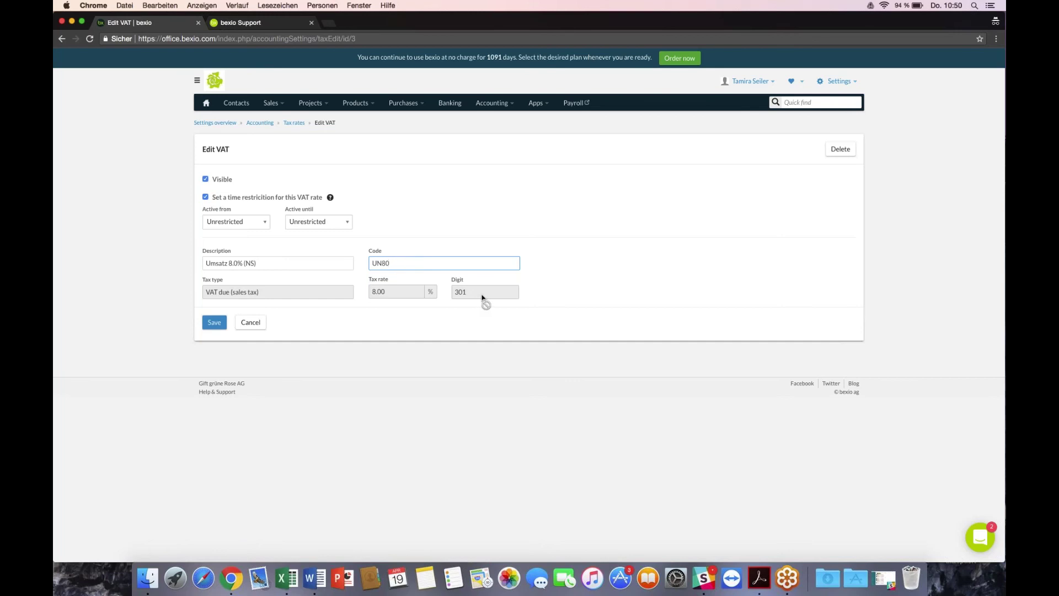
left_click(294, 123)
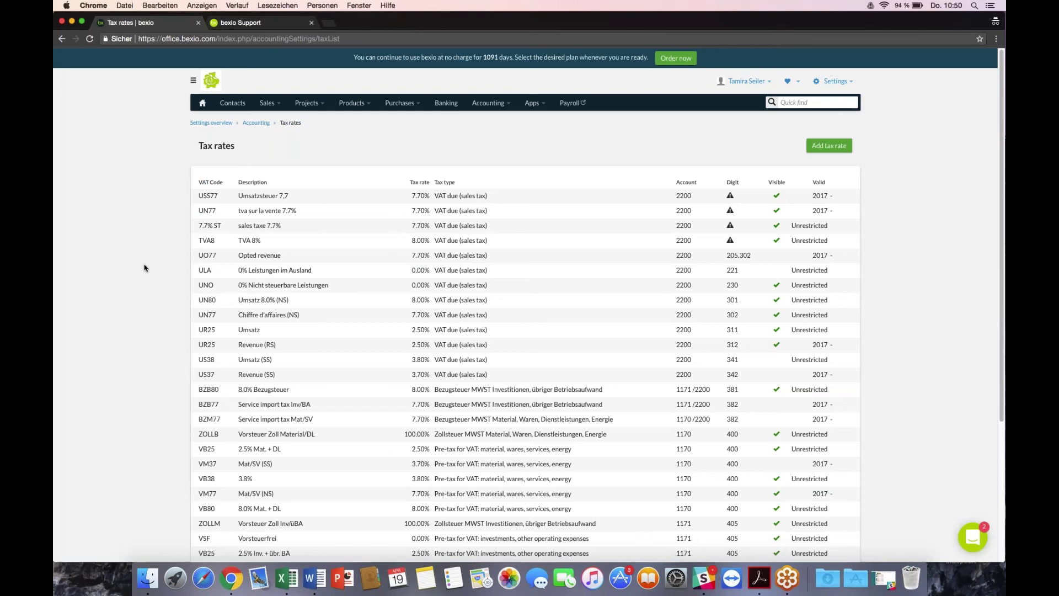
- Examine the whole list of tax rates with their tax types, accounts, digits, visibility and validity
scroll(144, 268, "down", 1)
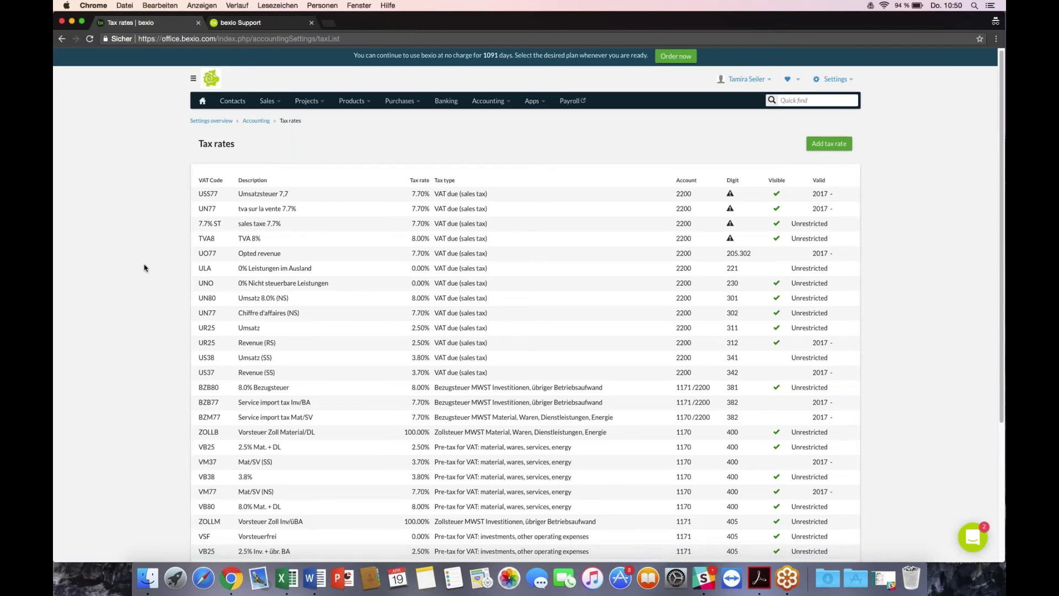
scroll(145, 268, "down", 2)
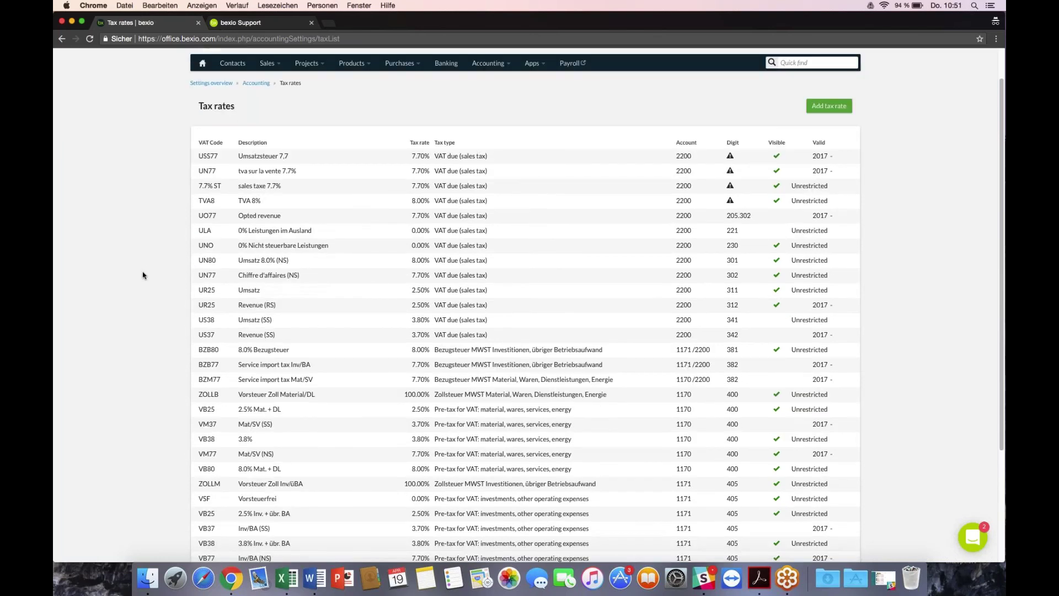
scroll(143, 275, "down", 1)
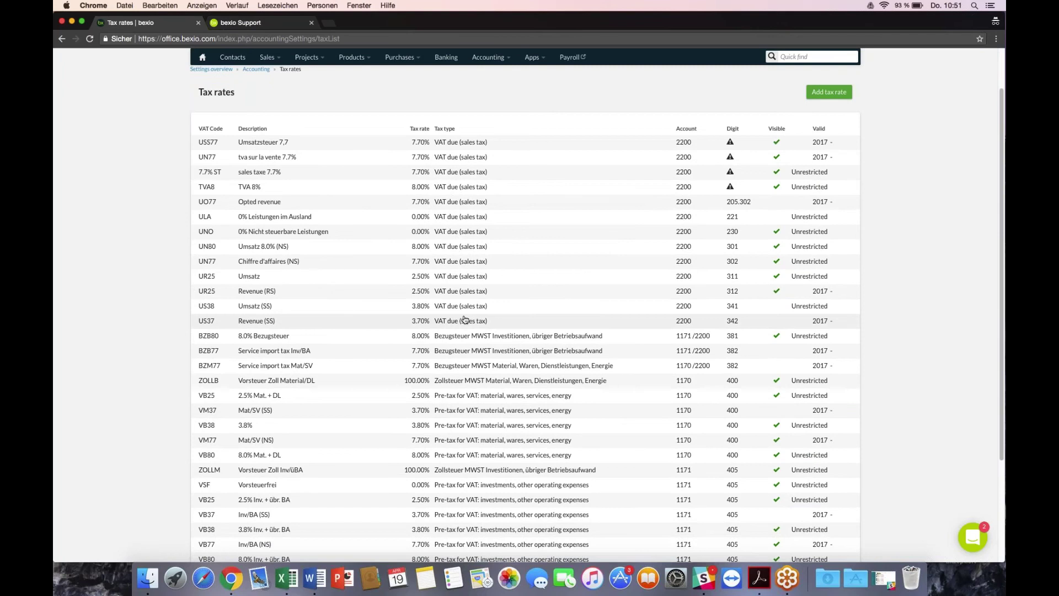
scroll(465, 320, "down", 2)
scroll(468, 315, "down", 4)
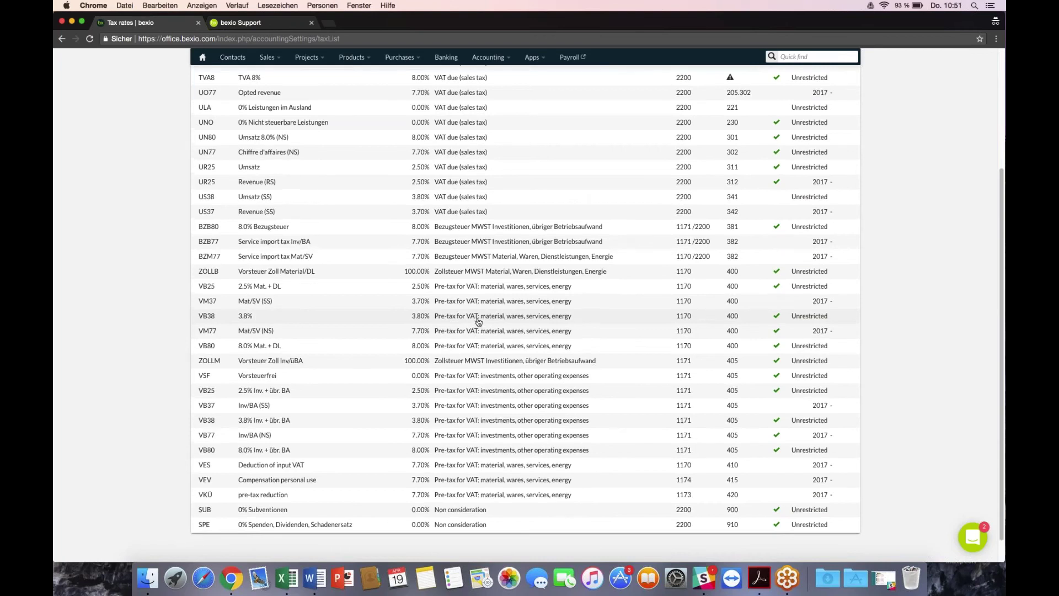
scroll(477, 323, "up", 10)
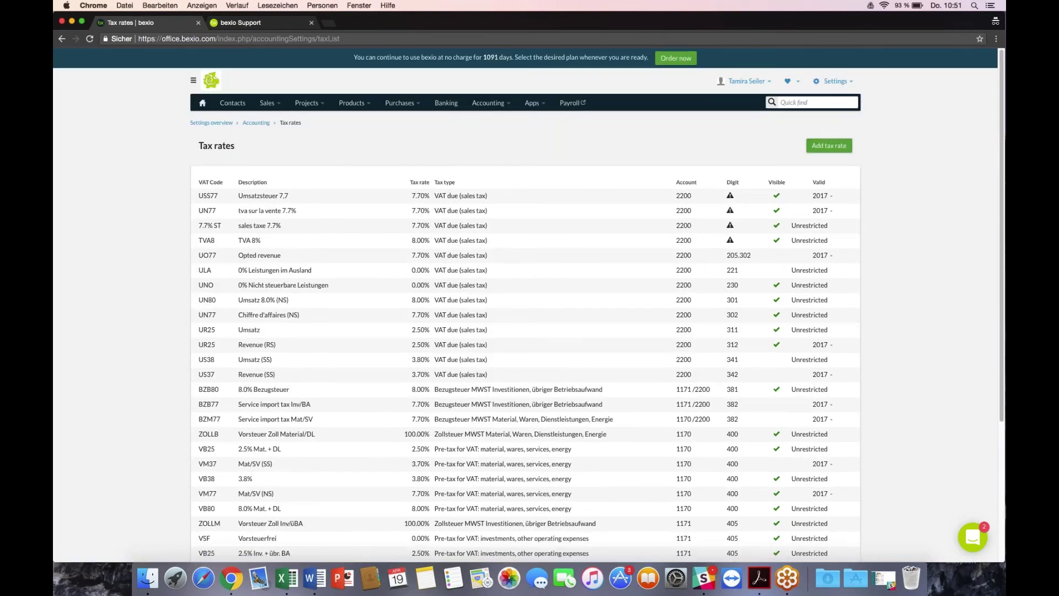
- Open a new tax rate form, examine the selectable tax types, rate field and digits, and return to the tax rates without saving
left_click(839, 146)
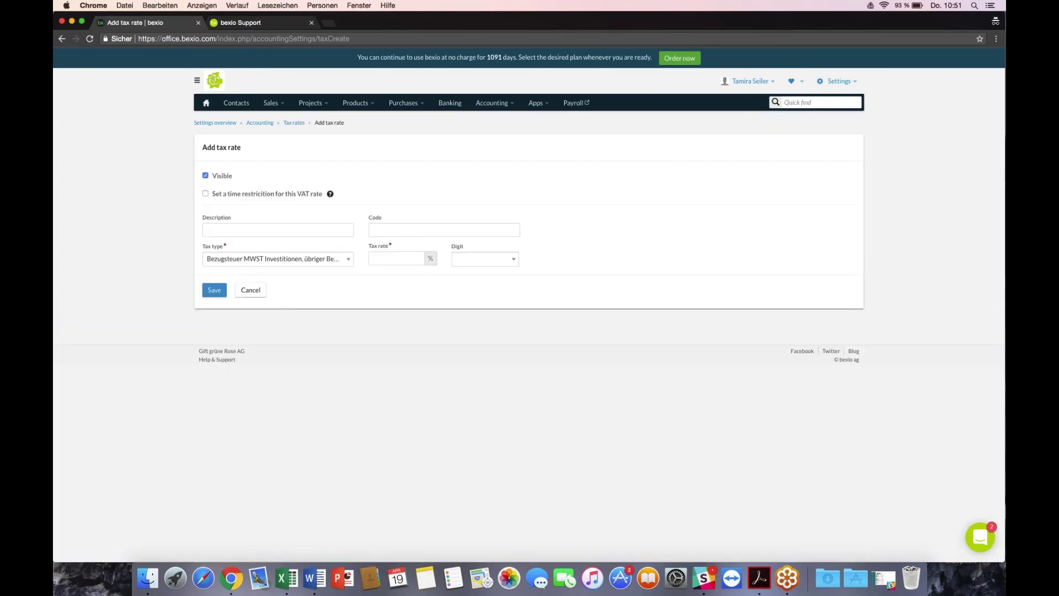
left_click(217, 229)
left_click(393, 230)
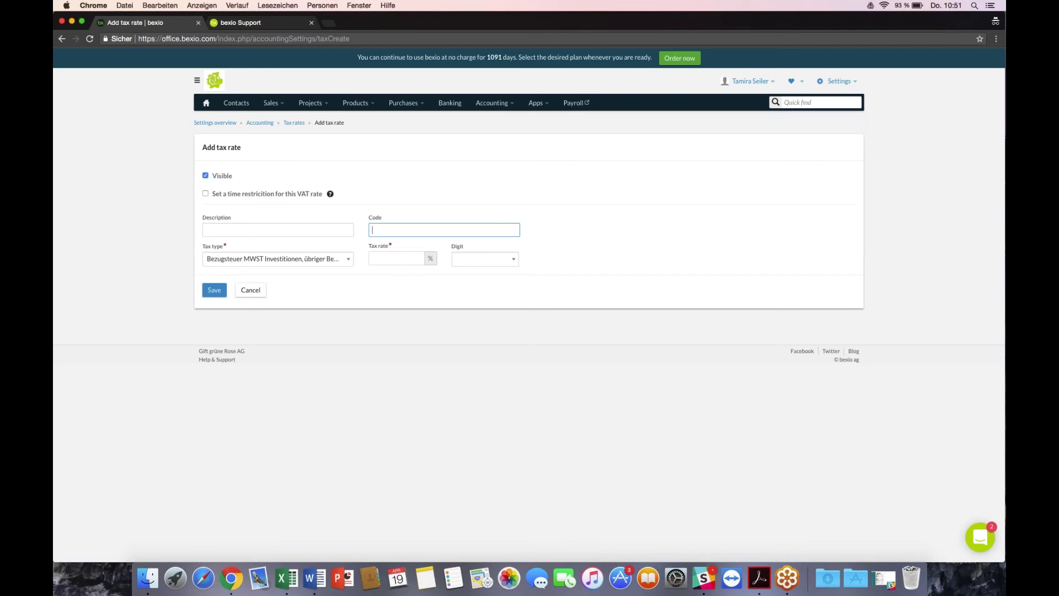
left_click(348, 259)
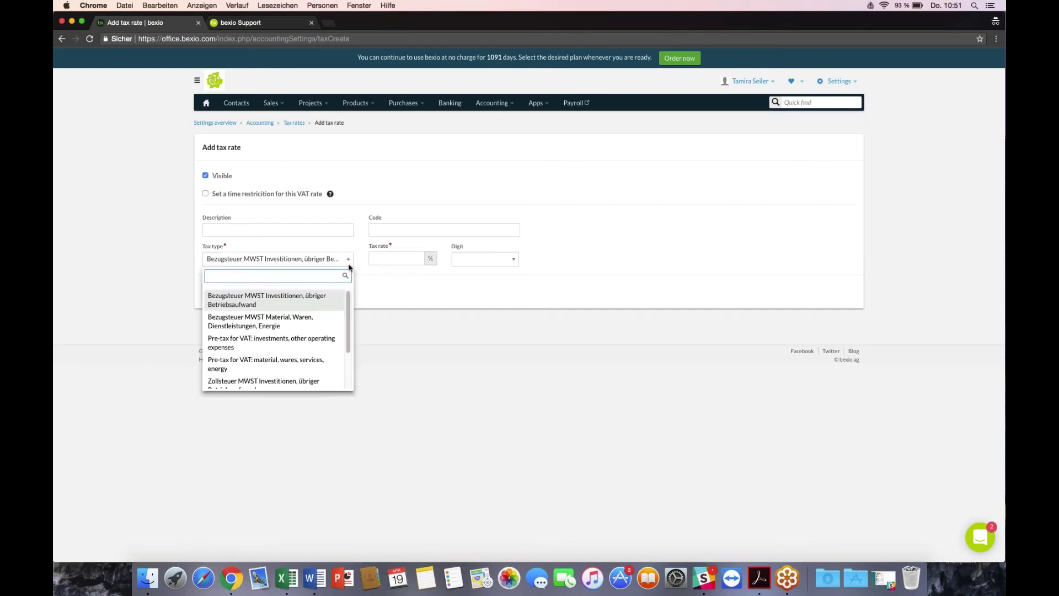
scroll(304, 320, "down", 3)
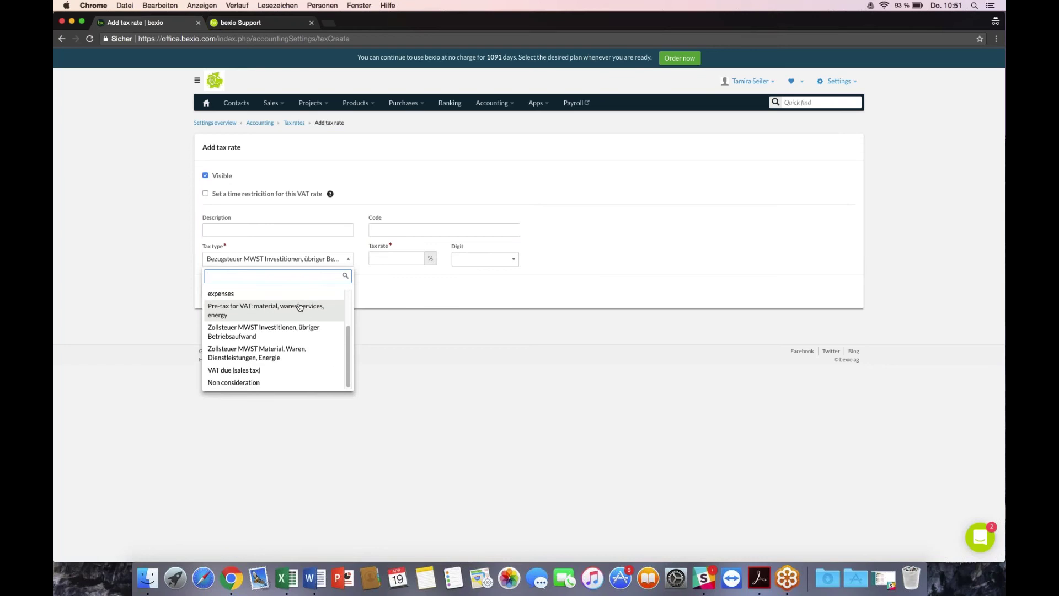
left_click(379, 289)
left_click(401, 260)
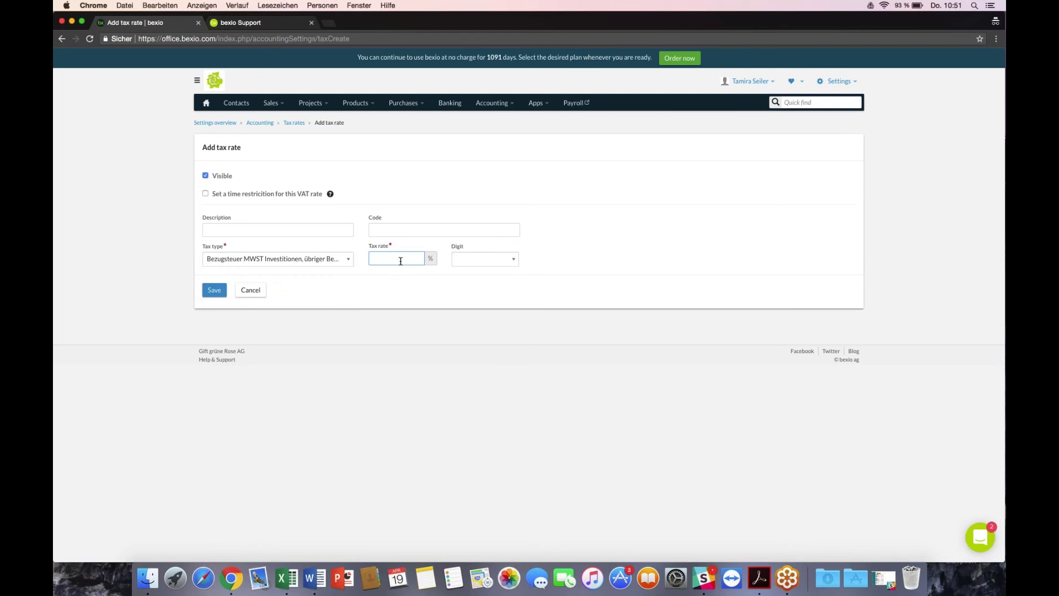
left_click(516, 260)
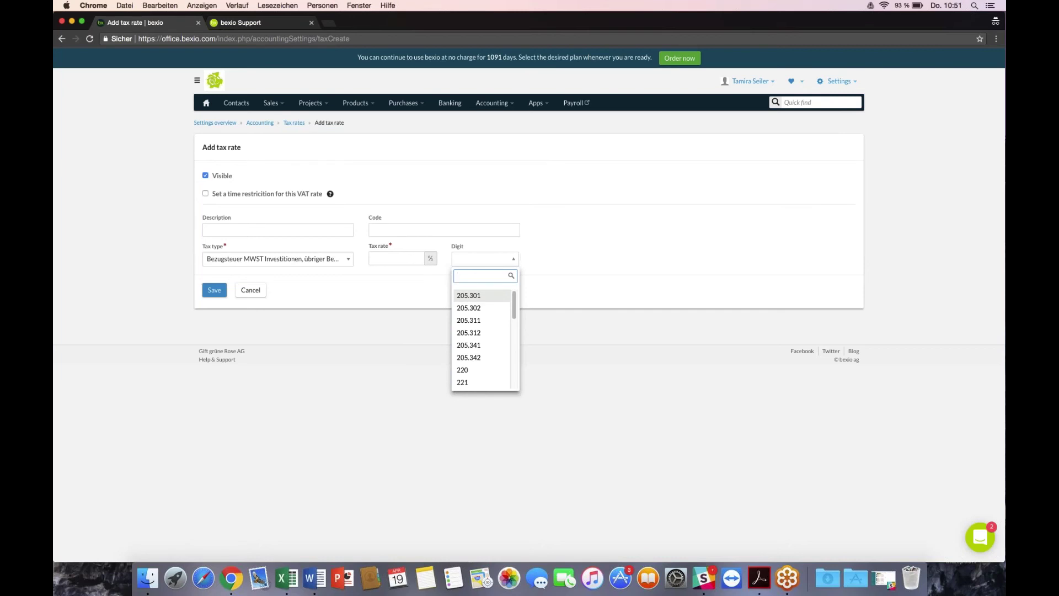
left_click(295, 124)
left_click(296, 123)
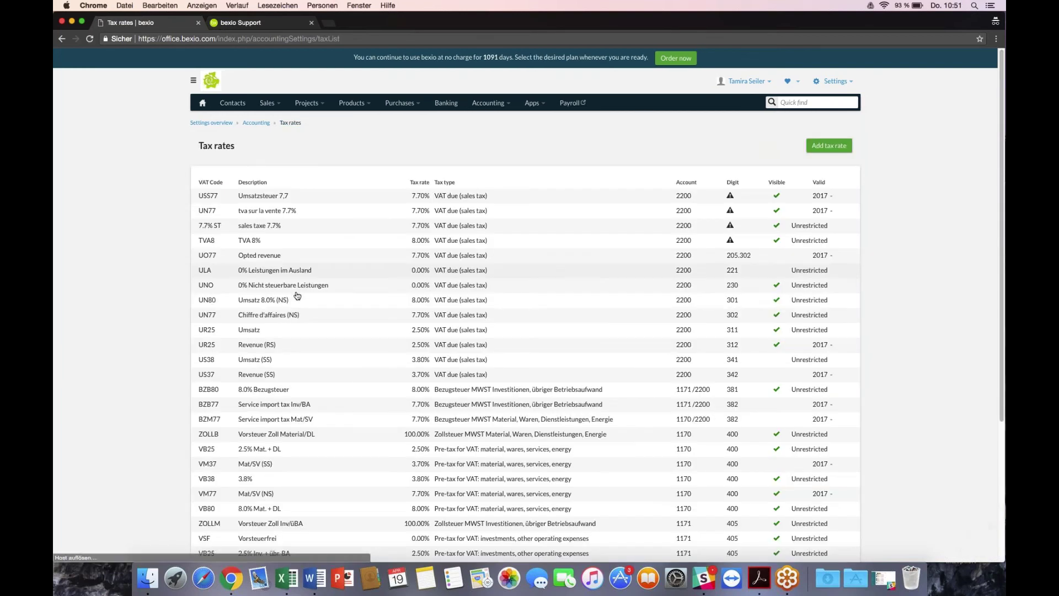
- Review the code and locked fields of tax rate UN80 once more and go back to the tax rates list
left_click(260, 302)
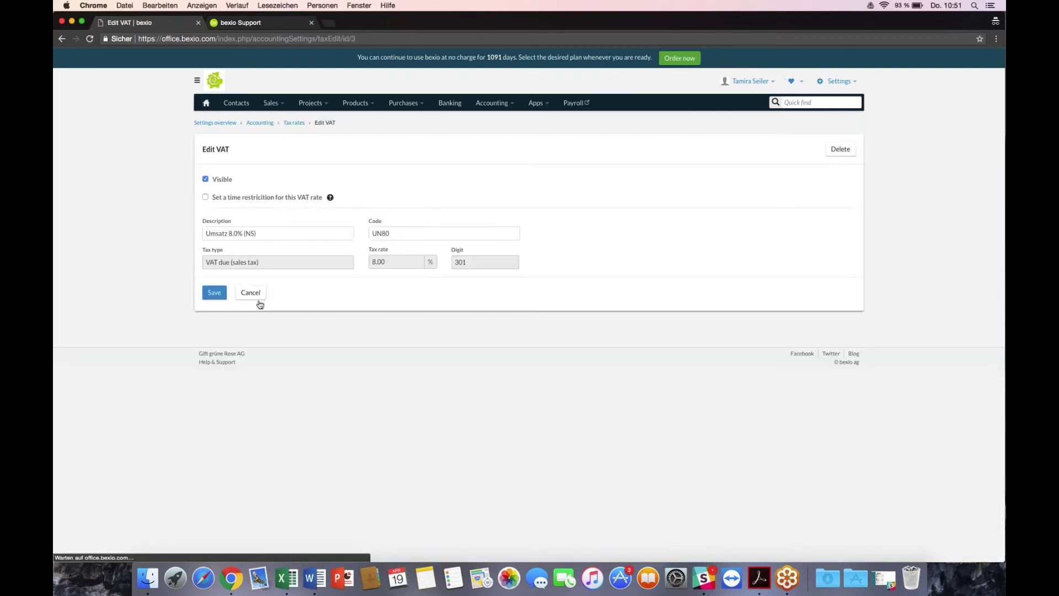
left_click(402, 231)
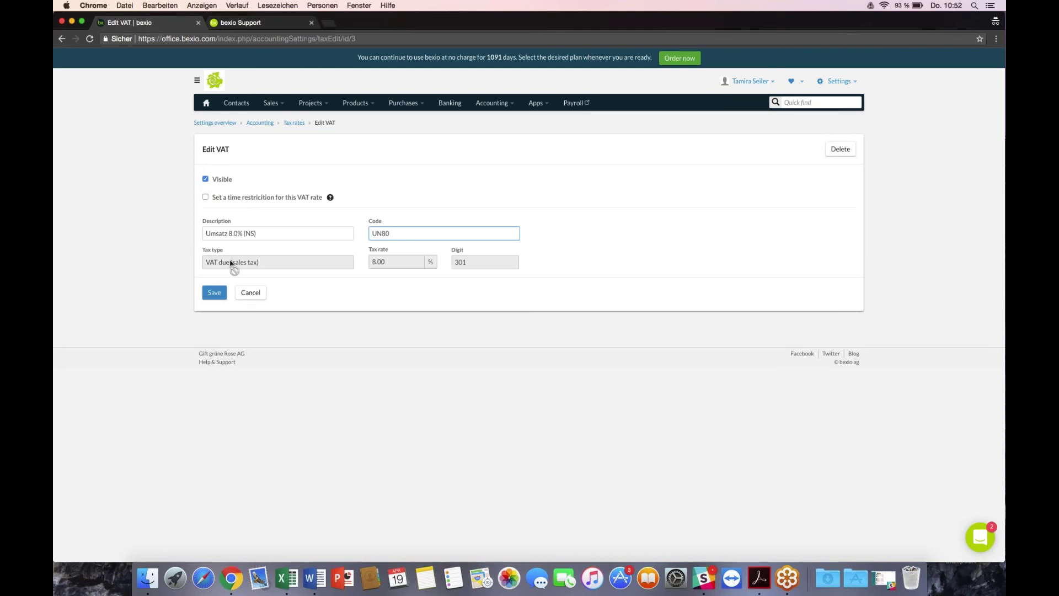
left_click(293, 123)
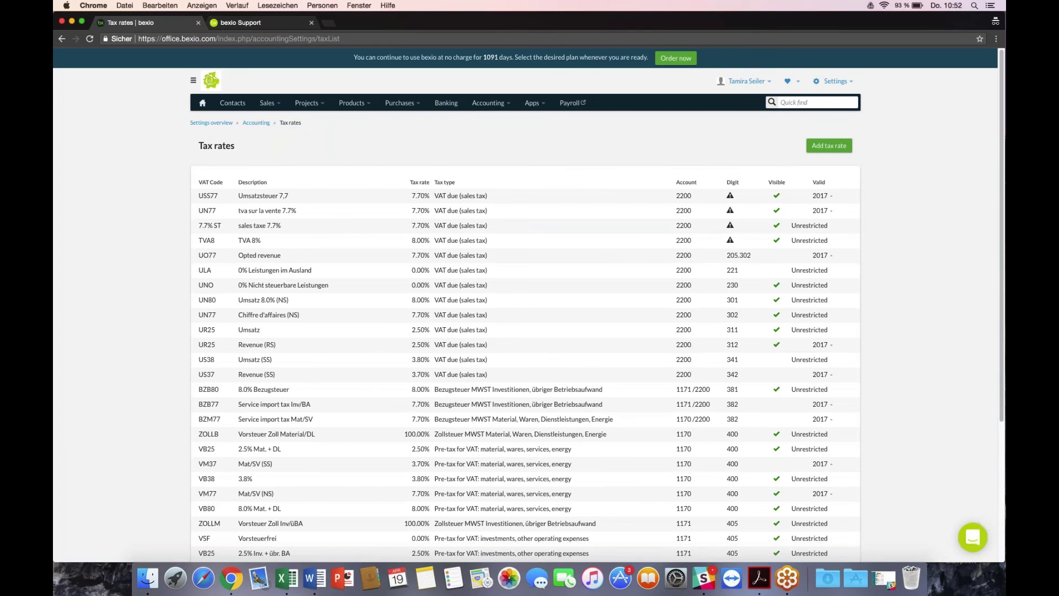
- Open the standard VAT settings, compare gross and net pricing for quotes, and set quotes to Net and Exclusive
left_click(256, 123)
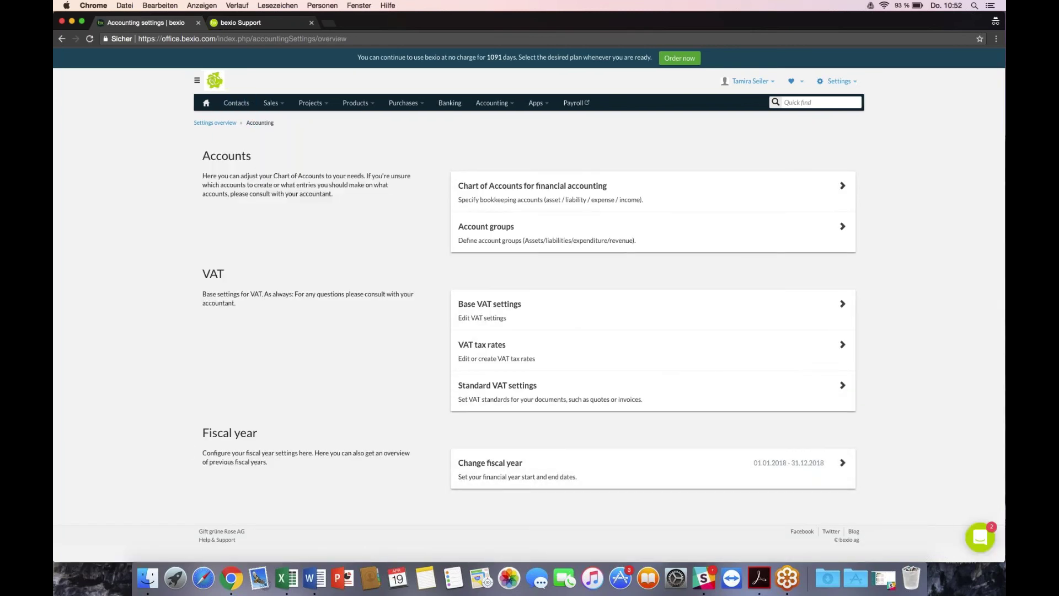
left_click_drag(202, 433, 274, 453)
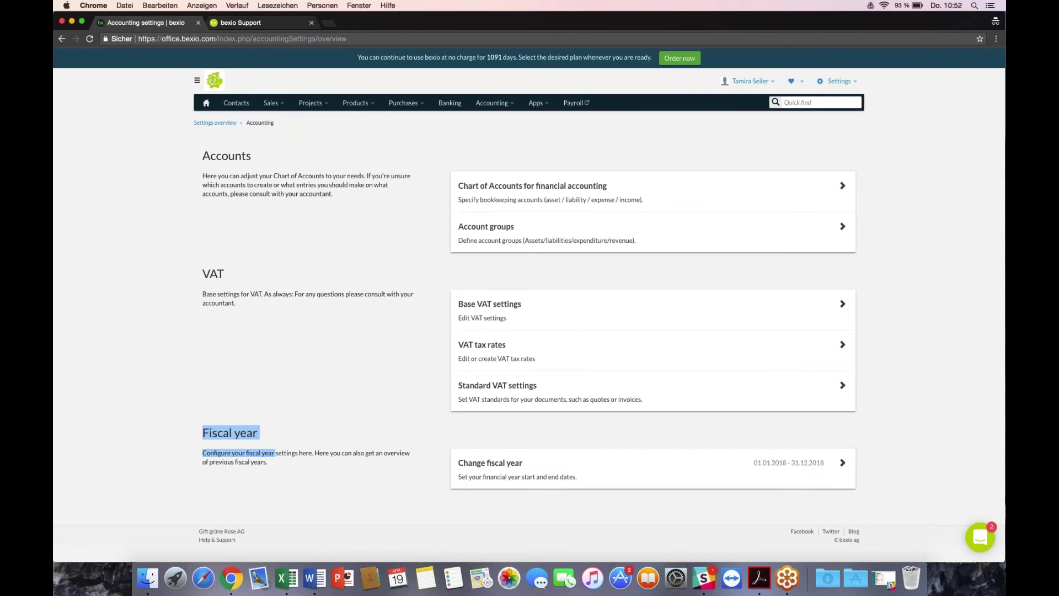
left_click(502, 391)
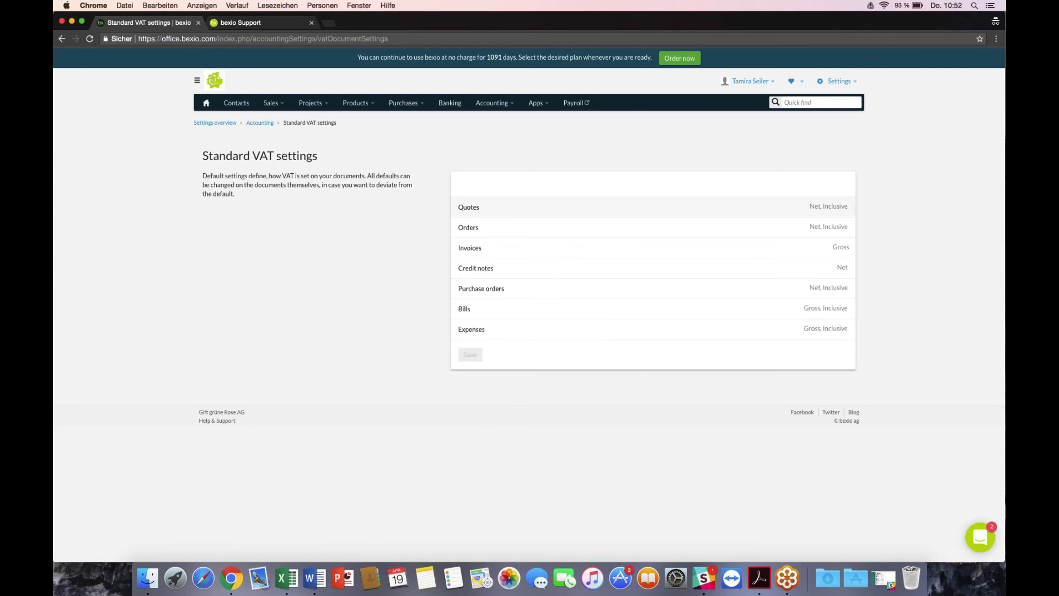
left_click(475, 209)
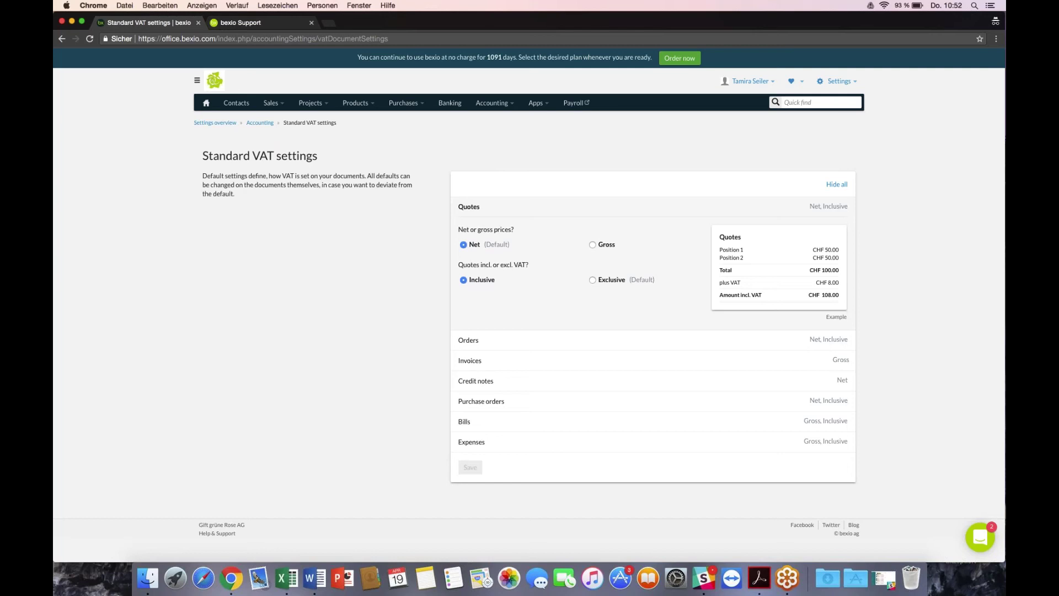
left_click(592, 245)
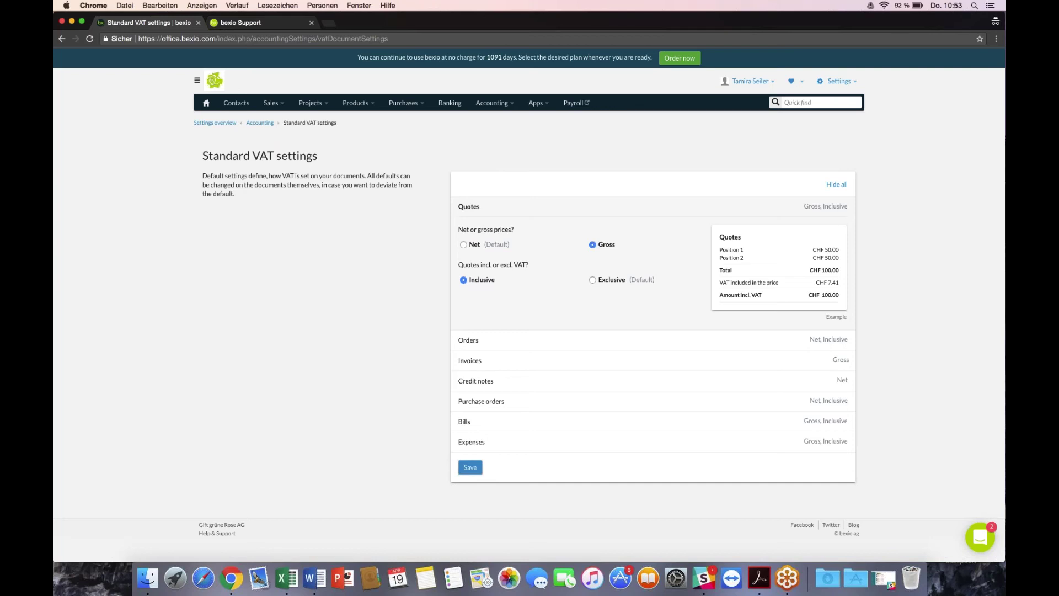
left_click(463, 244)
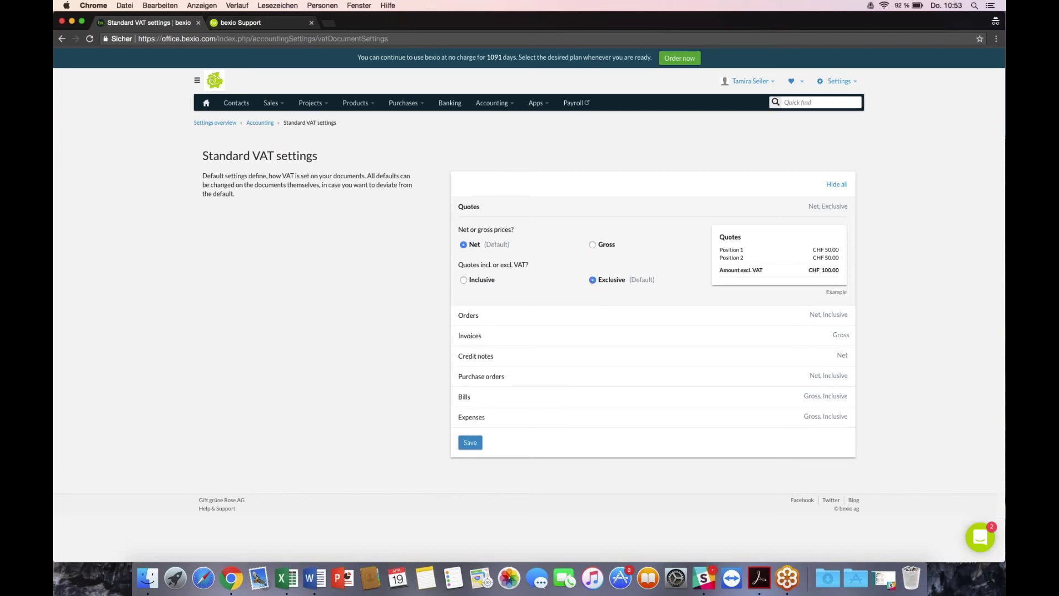
left_click_drag(718, 234, 768, 274)
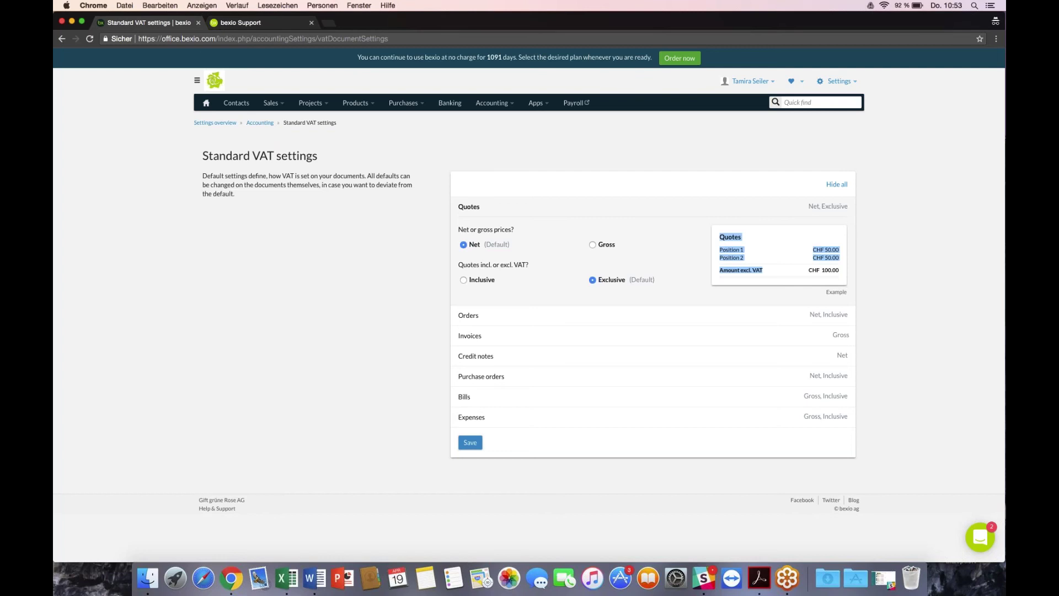
left_click(694, 279)
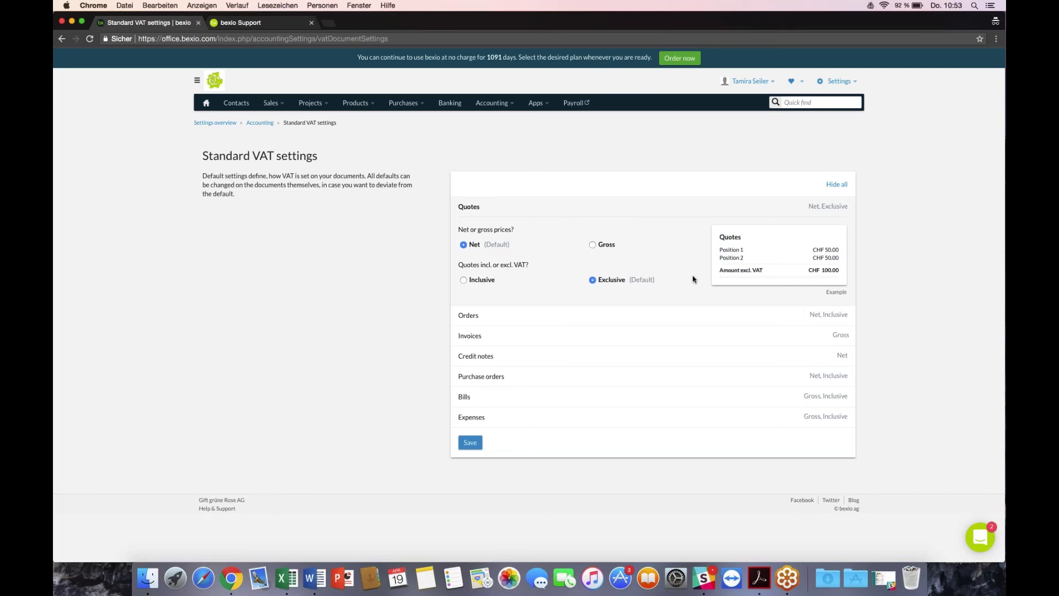
- Compare net and gross pricing for invoices, keep Gross, save the standard VAT settings and return to the accounting settings
left_click(470, 336)
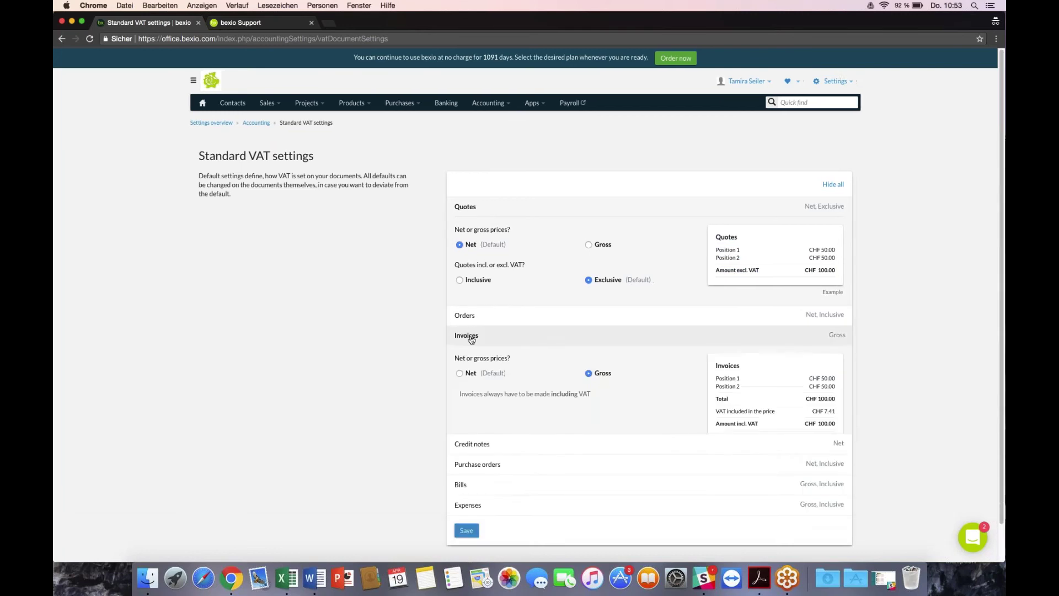
left_click(460, 375)
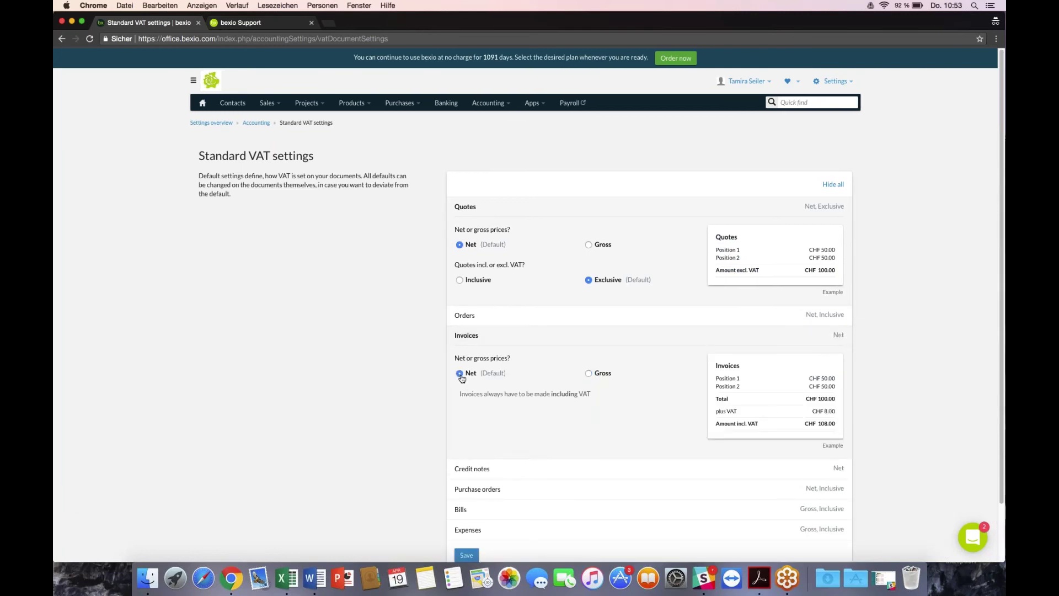
left_click(589, 374)
scroll(530, 304, "down", 2)
left_click(466, 490)
left_click(257, 124)
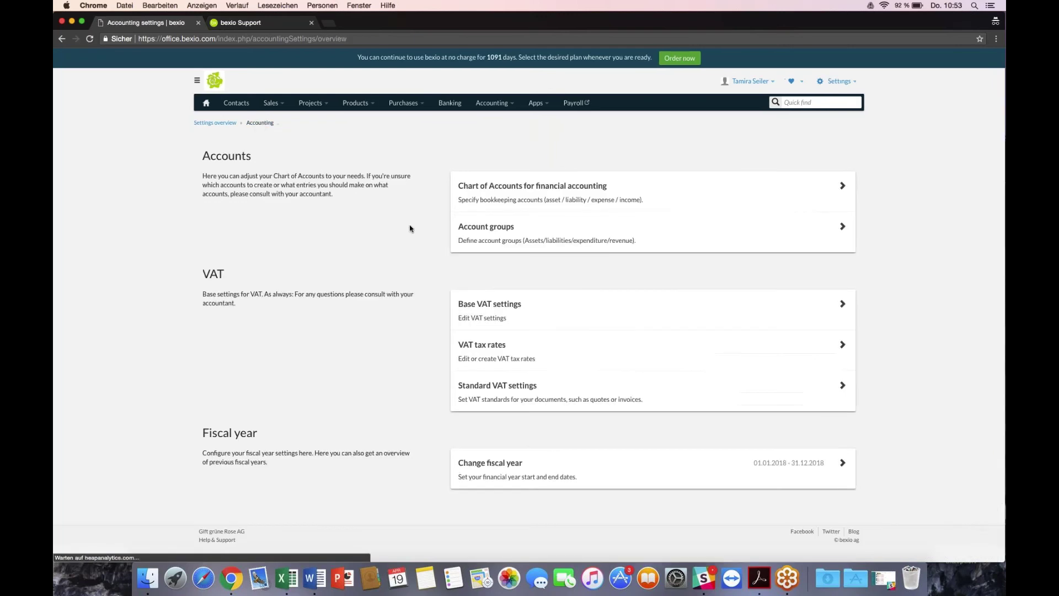
- Open the fiscal year settings, set the 2015 fiscal year to February 2015 through December 2015 and try to save it
left_click(490, 469)
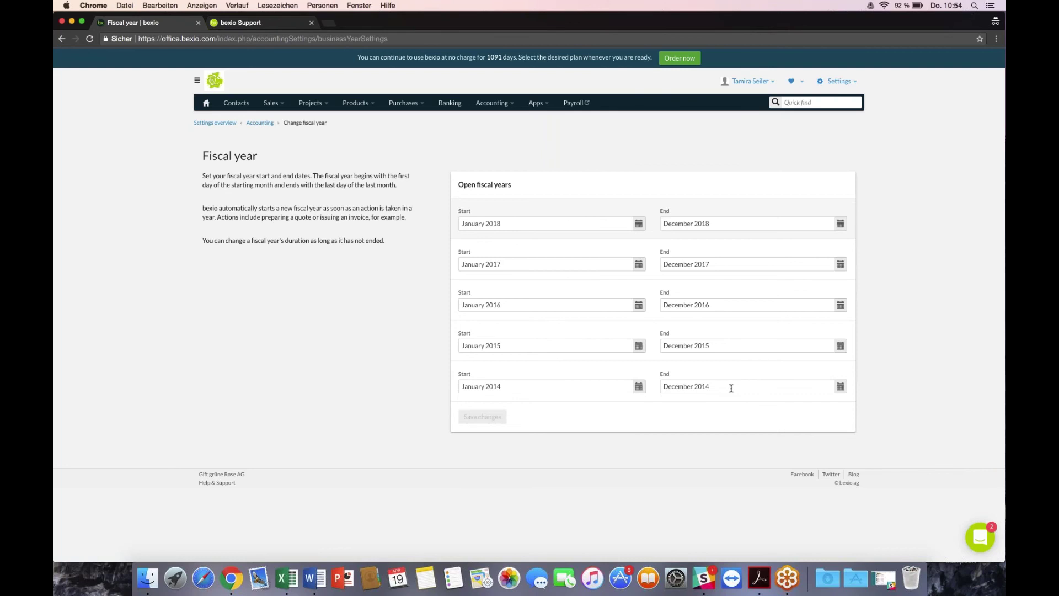
left_click(588, 348)
left_click(527, 384)
left_click(673, 345)
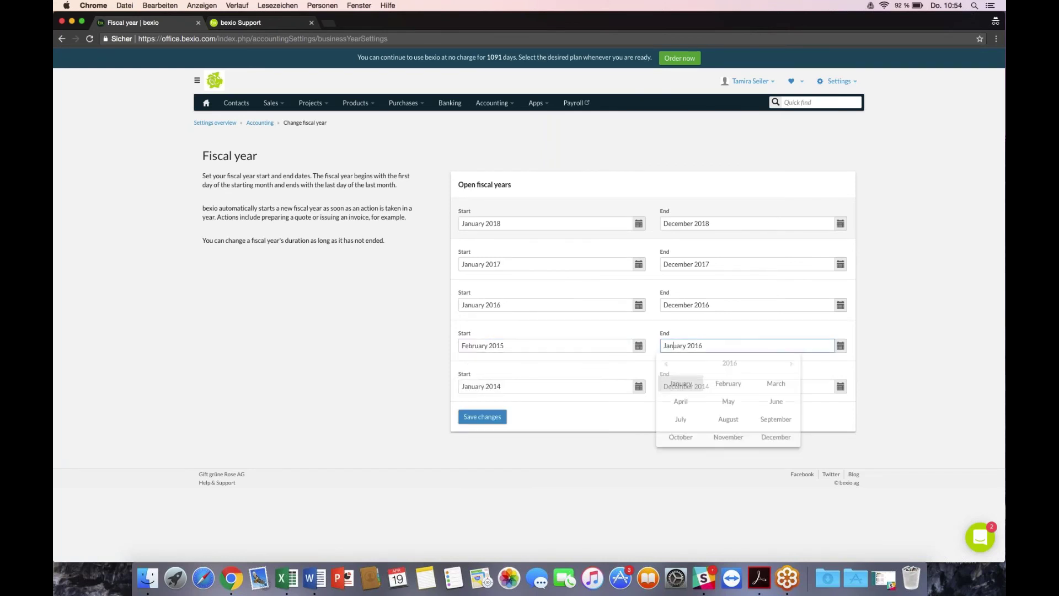
left_click(666, 363)
left_click(770, 437)
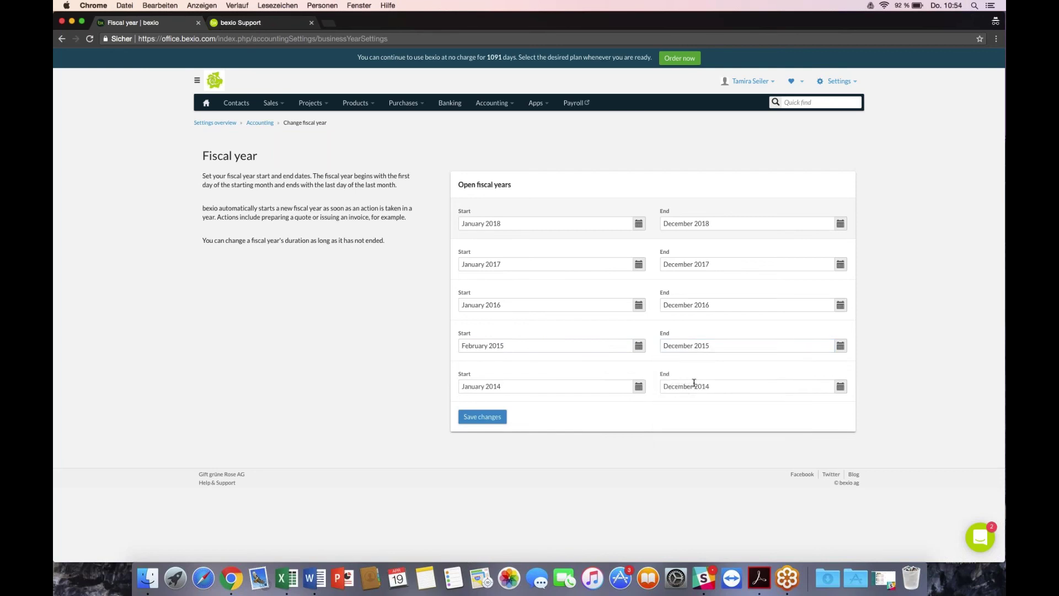
left_click(484, 417)
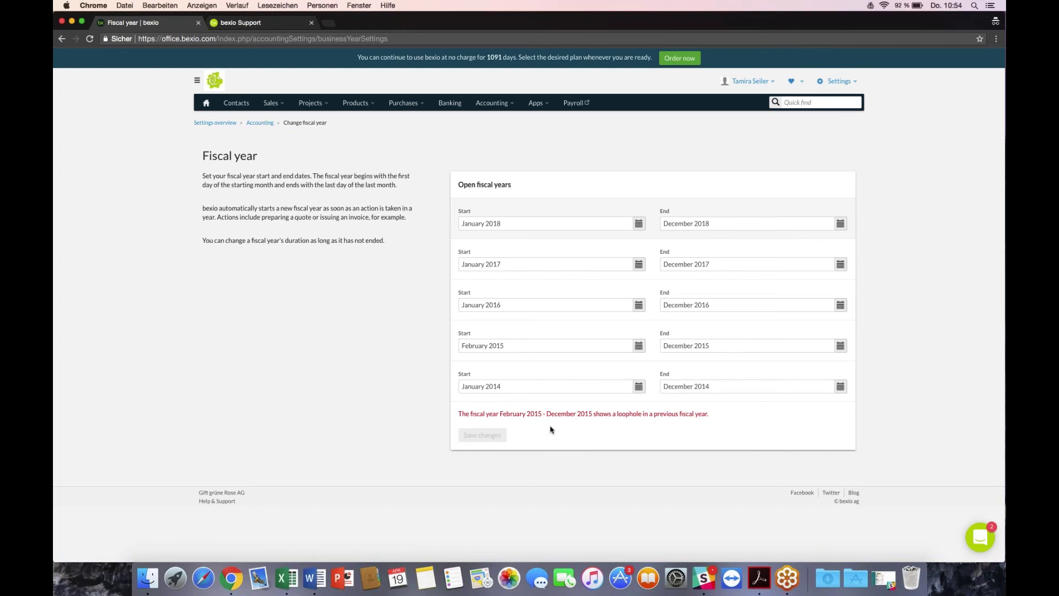
- Set the 2015 start back to January 2015, try July 2014 to December 2014 for the oldest year, and leave without saving
left_click(518, 346)
left_click(485, 383)
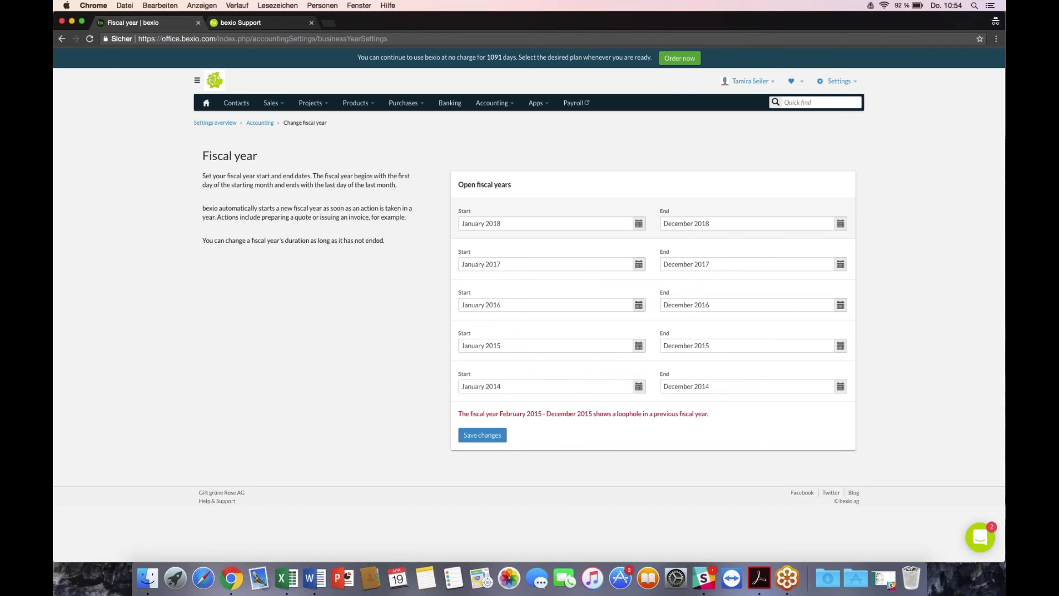
left_click(519, 386)
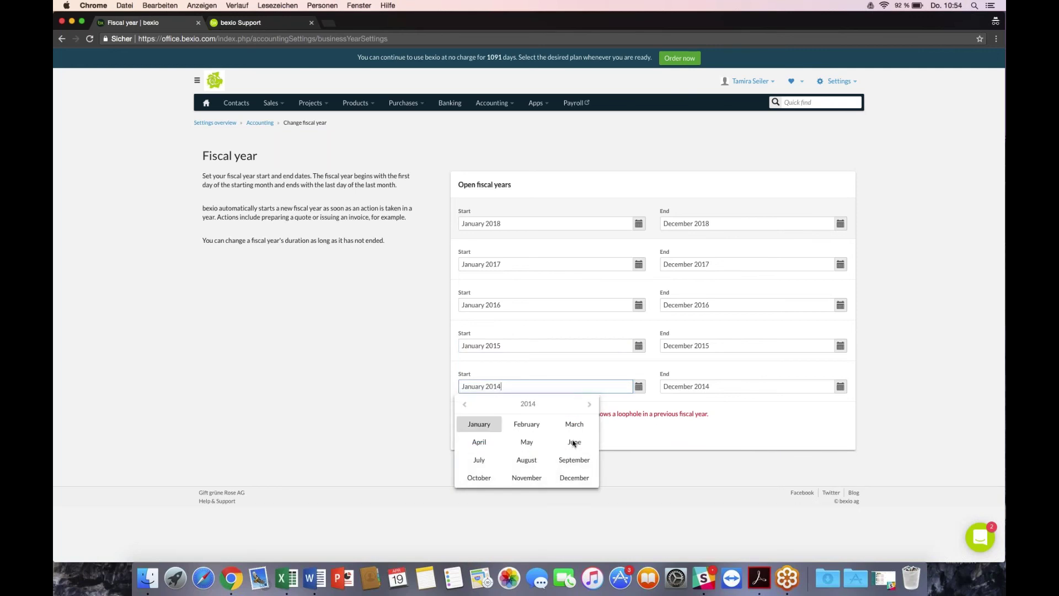
left_click(475, 460)
left_click(704, 386)
left_click(668, 407)
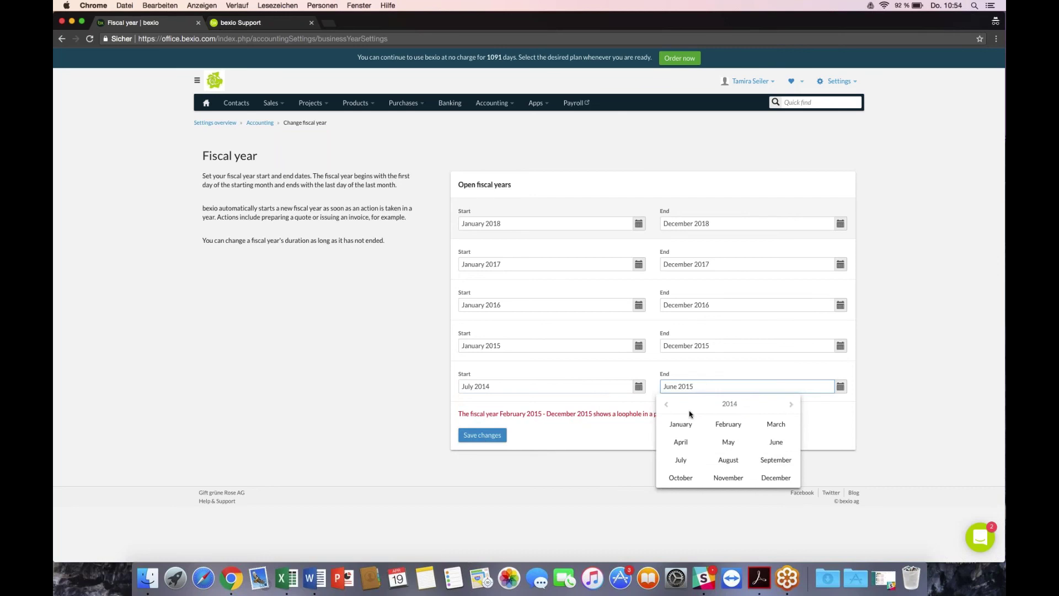
left_click(785, 479)
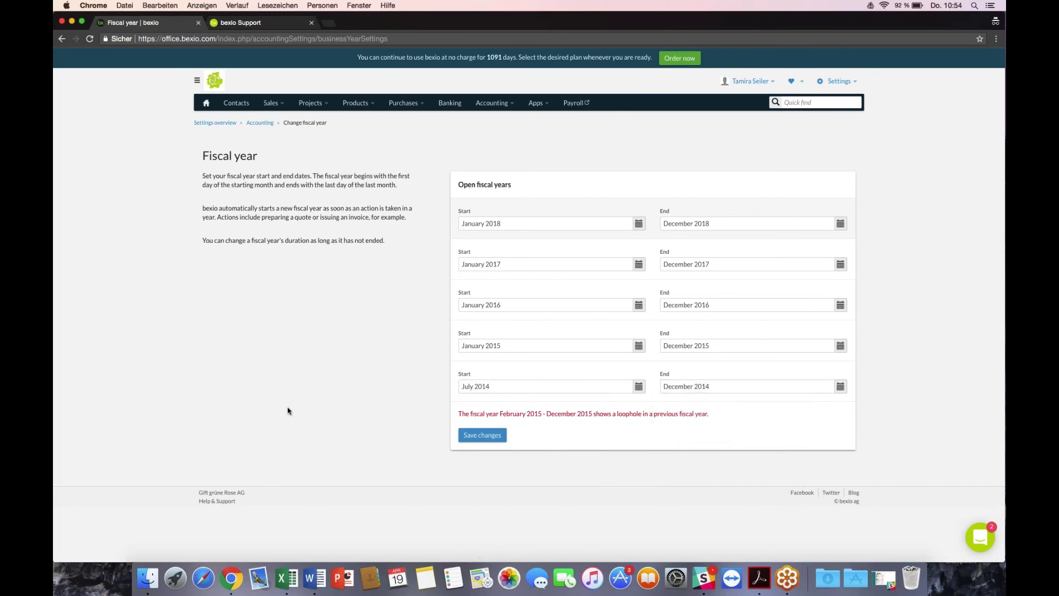
left_click(257, 123)
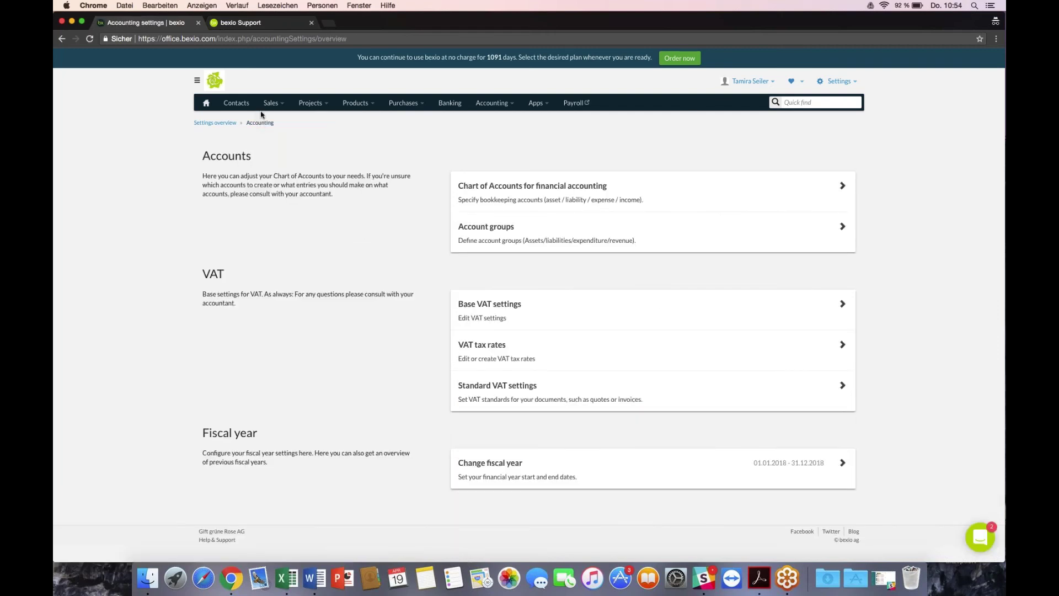
- Open the accounting reports, show all journal entries and examine their accounts, descriptions and VAT rates
left_click(496, 103)
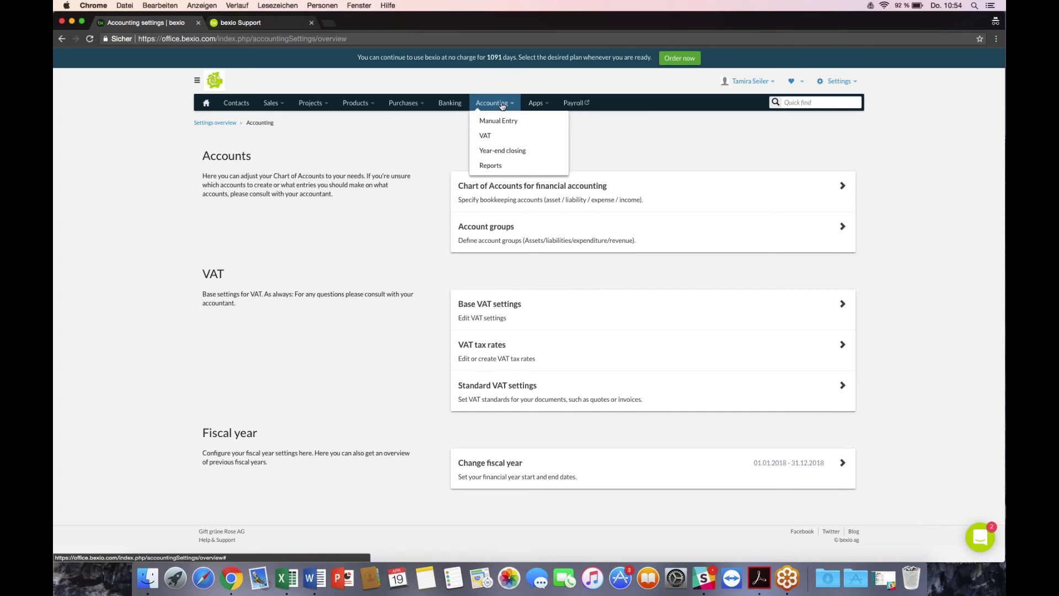
left_click(494, 167)
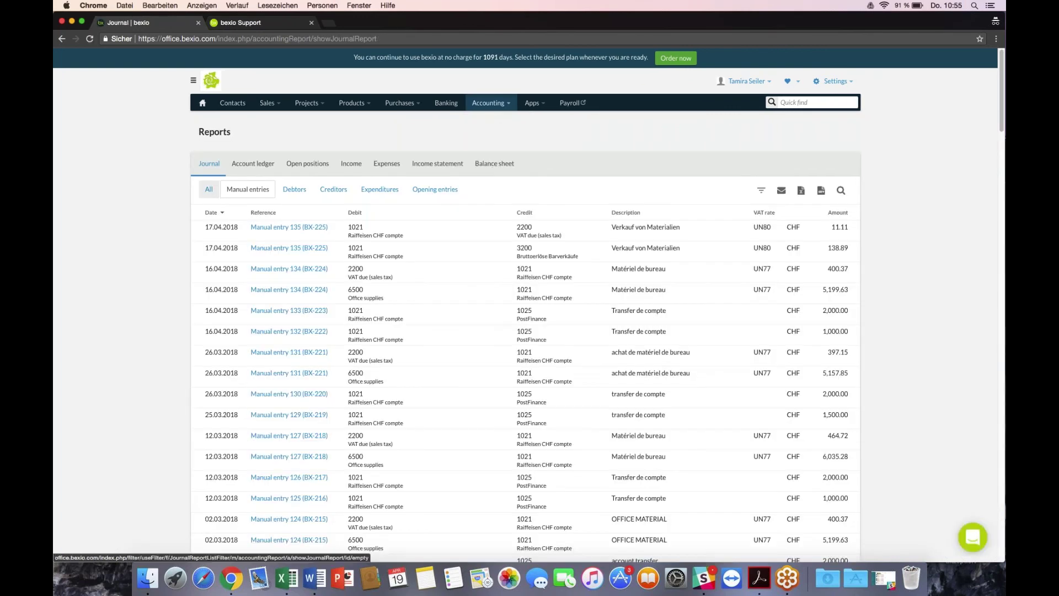
left_click(209, 189)
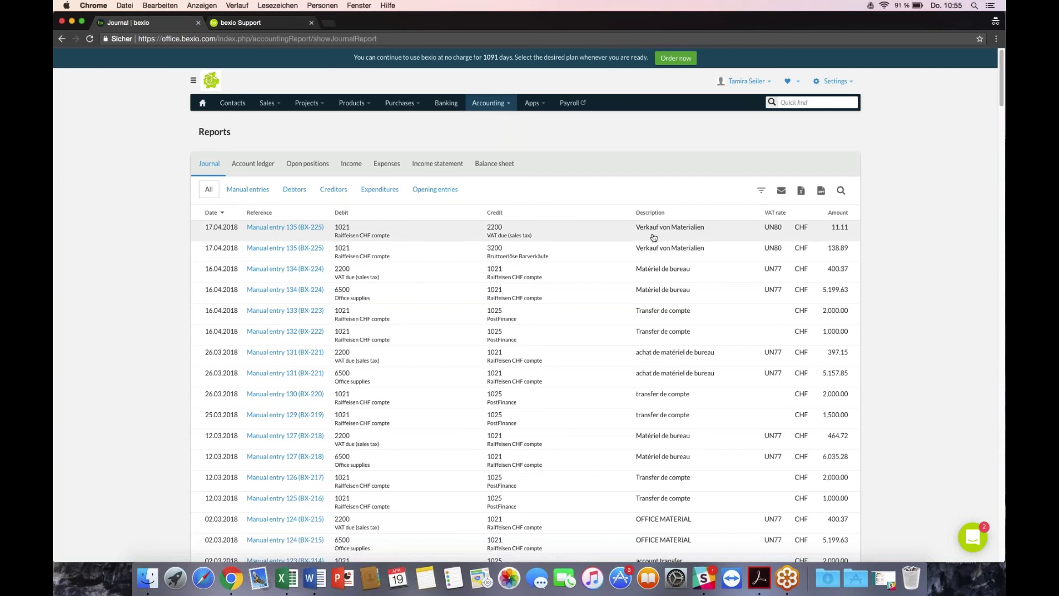
left_click_drag(789, 376, 788, 332)
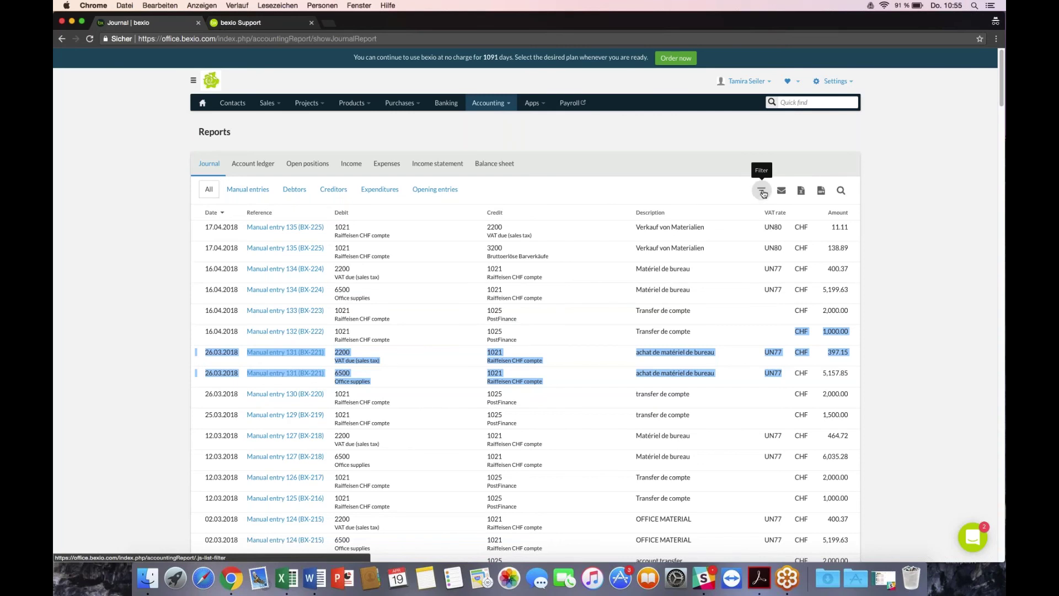
- Filter the journal to the 2017 financial year, look over the entries and export options, and clear the filter
left_click(762, 191)
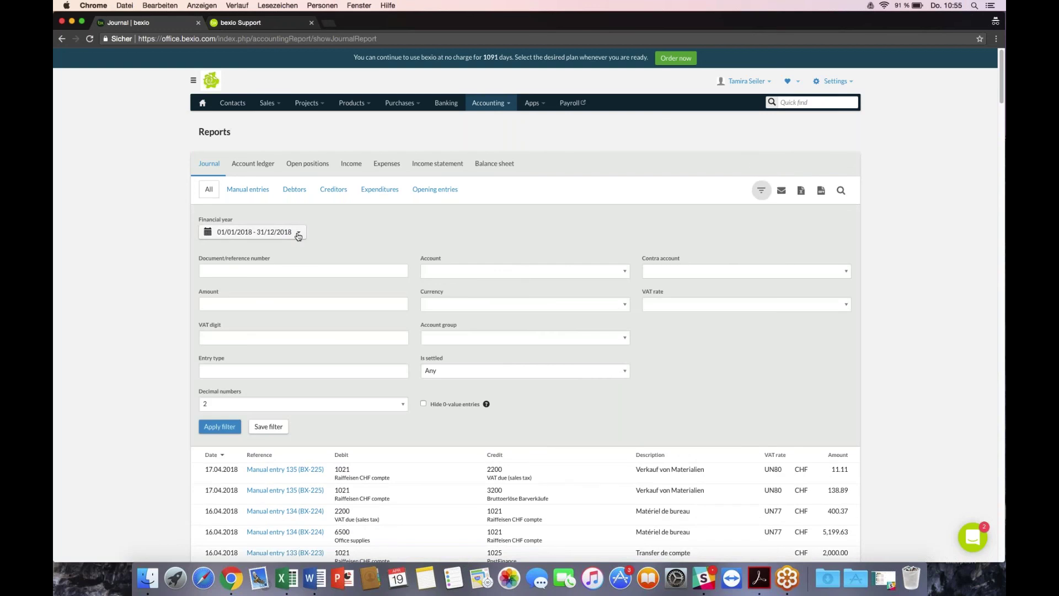
left_click(298, 234)
left_click(239, 277)
left_click(228, 429)
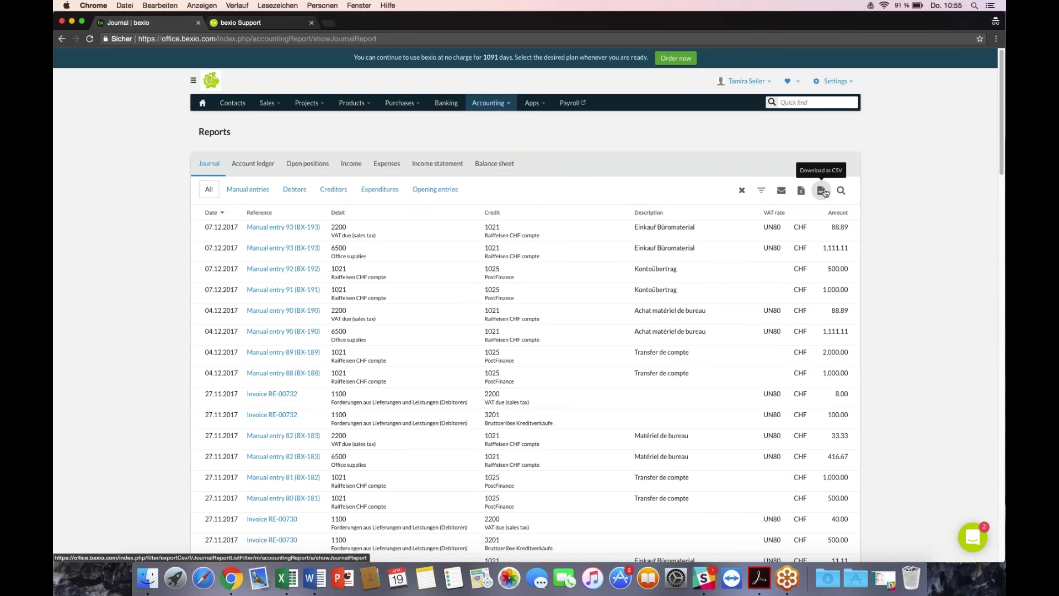
left_click(743, 193)
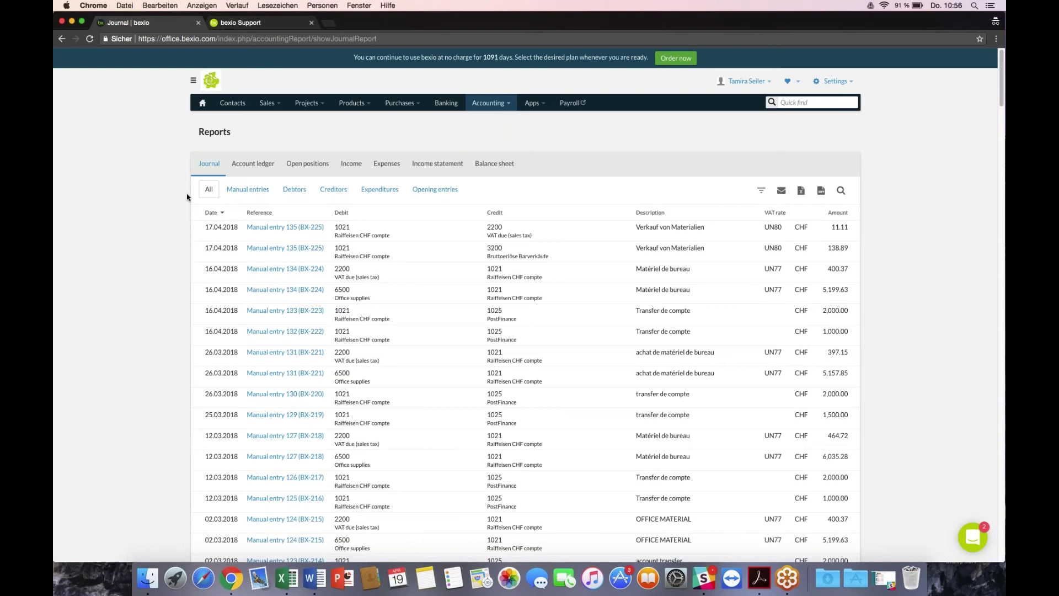
- Search the journal for "transfer", look through the matching entries and clear the search
left_click(842, 190)
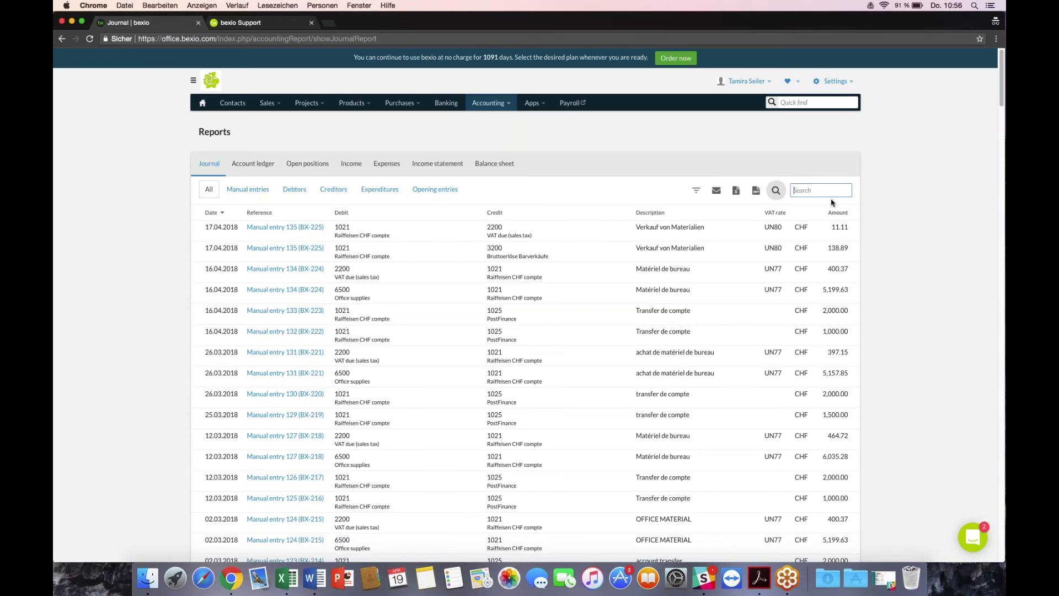
type("transfer")
key("Return")
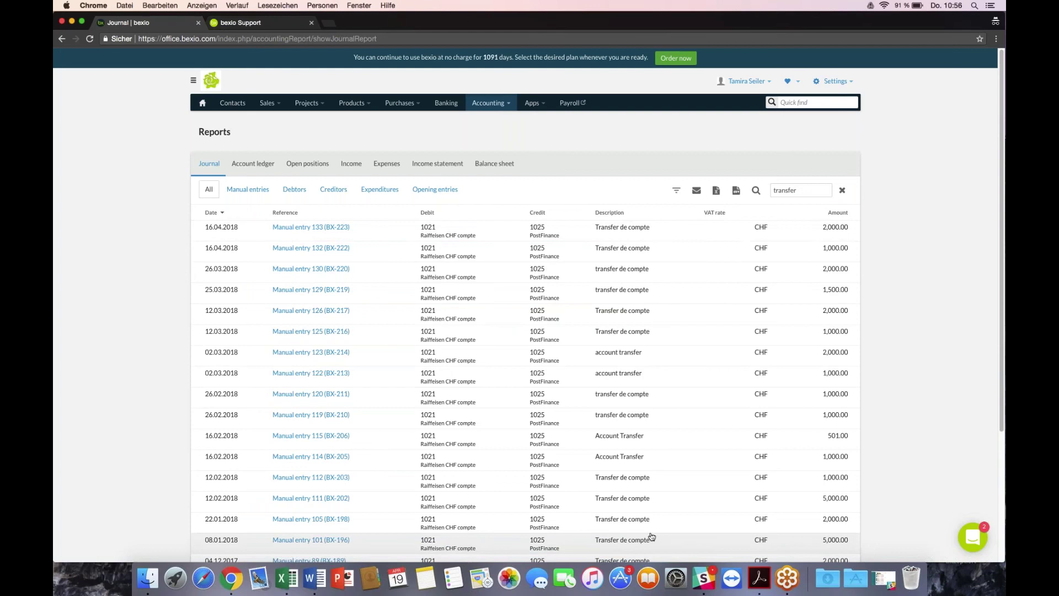
left_click(842, 192)
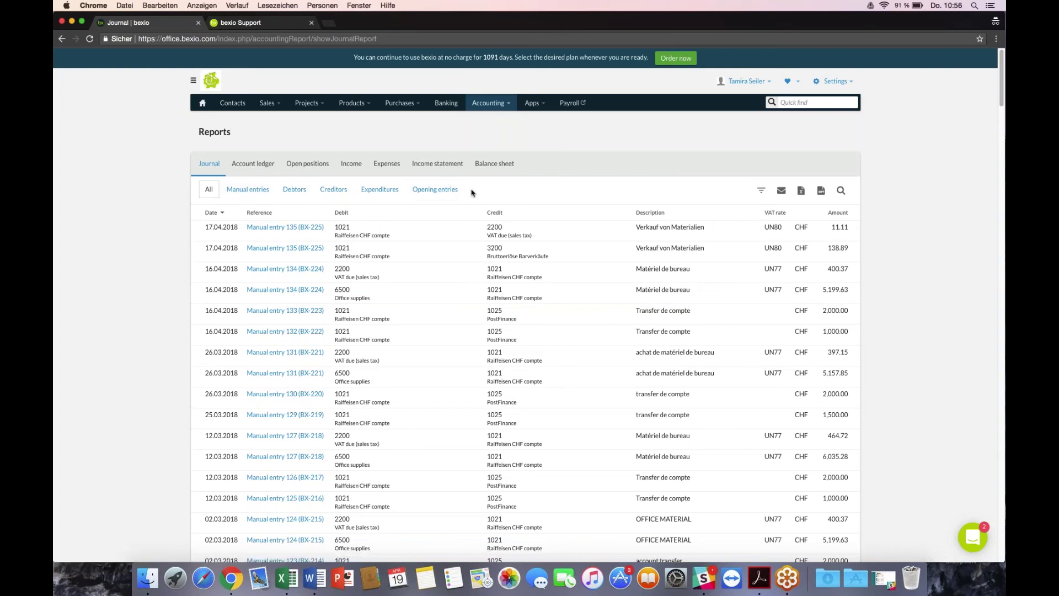
- View the journal by manual entries, debtors, creditors, expenditures and opening entries in turn
left_click(250, 190)
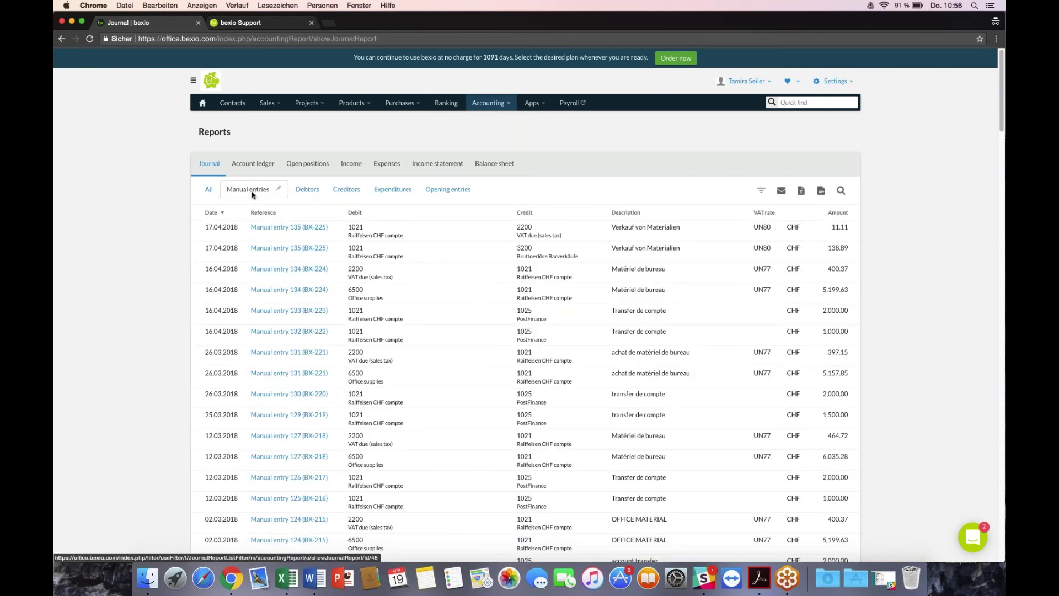
left_click(488, 102)
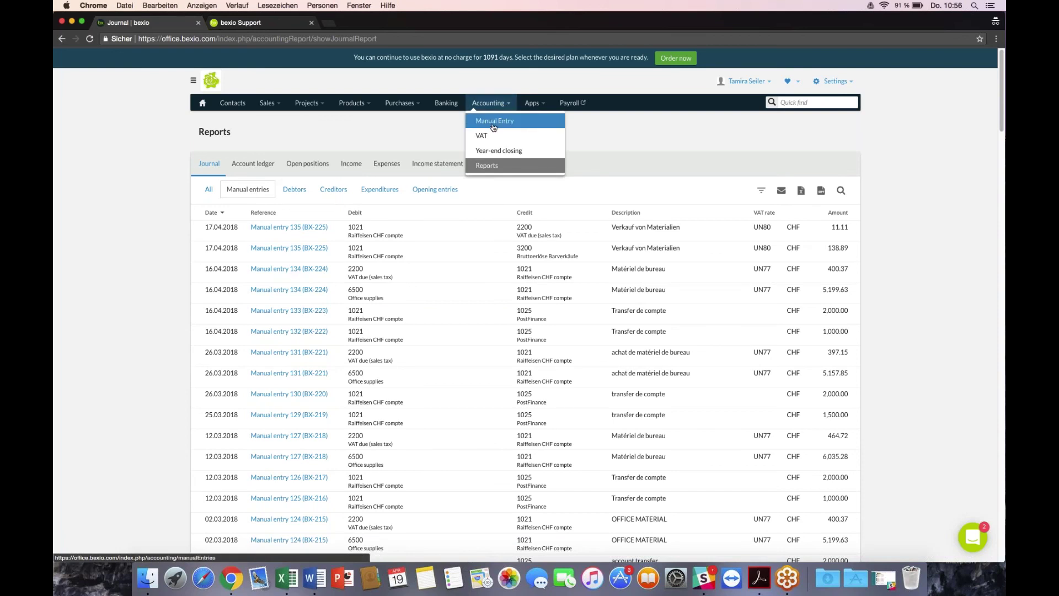
left_click(296, 191)
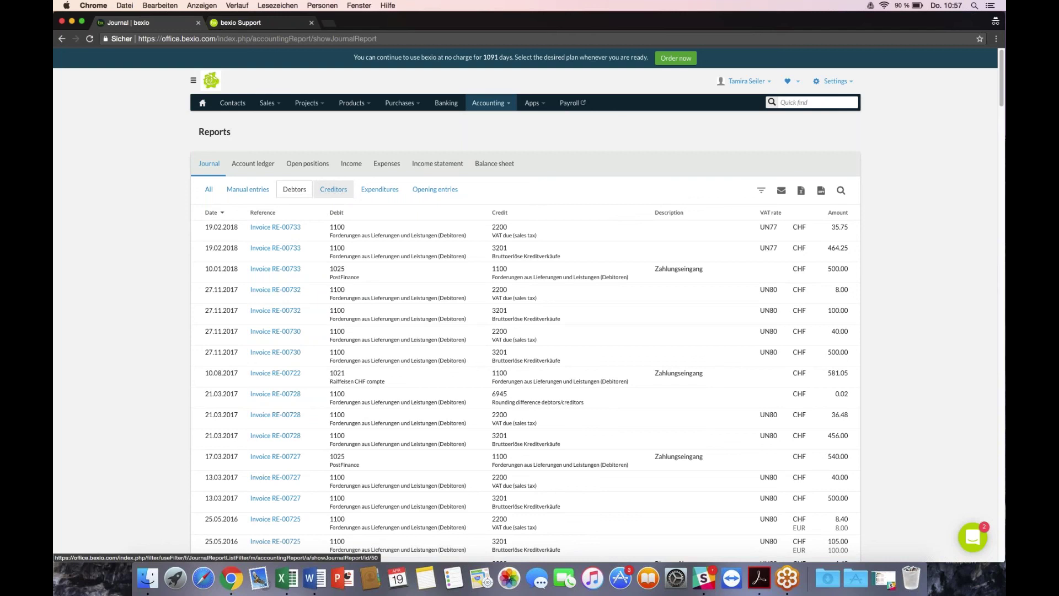
left_click(334, 191)
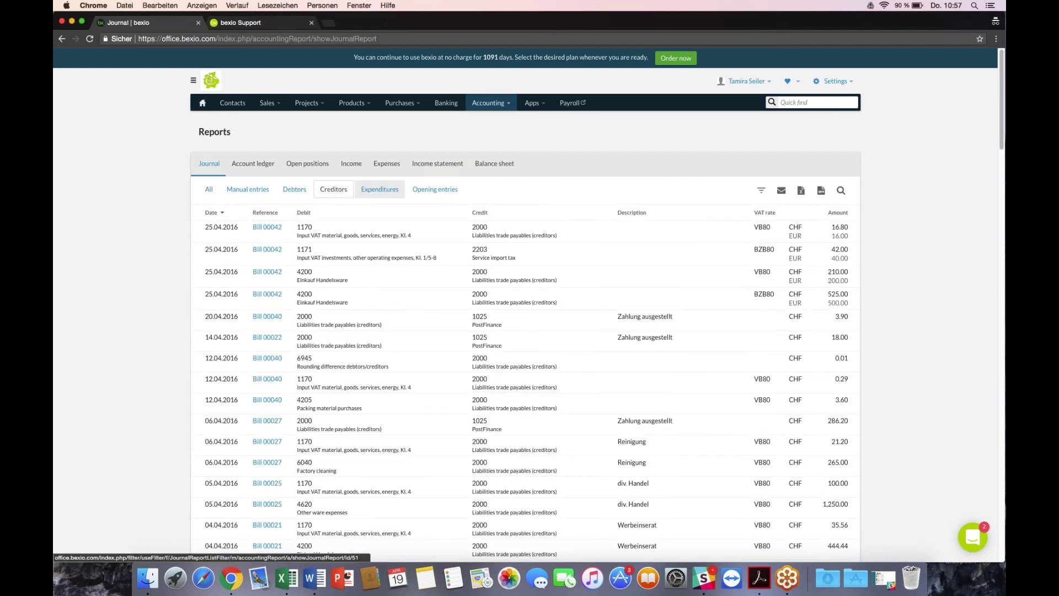
left_click(381, 190)
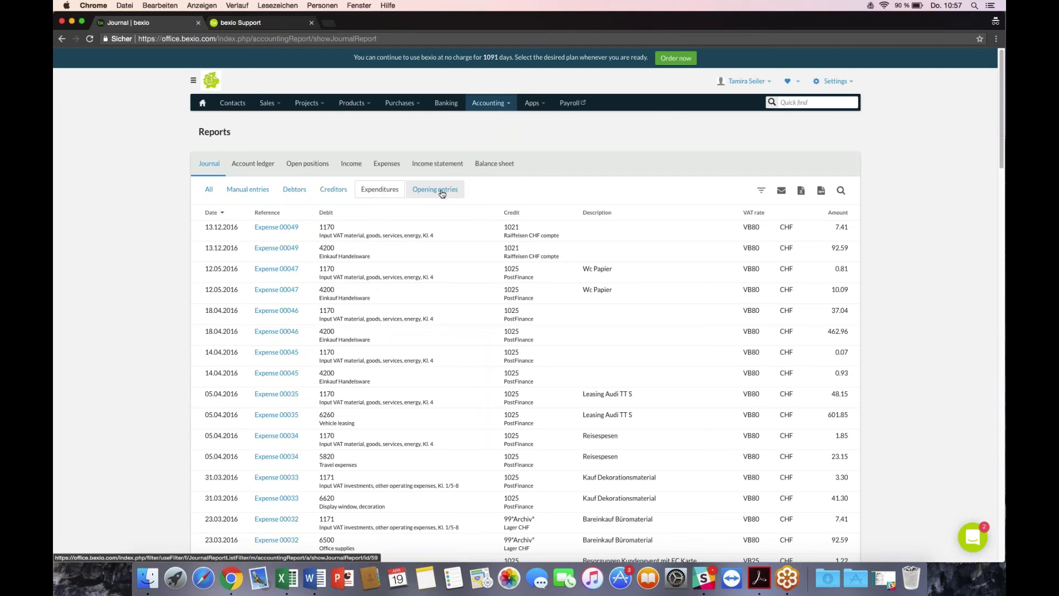
left_click(442, 192)
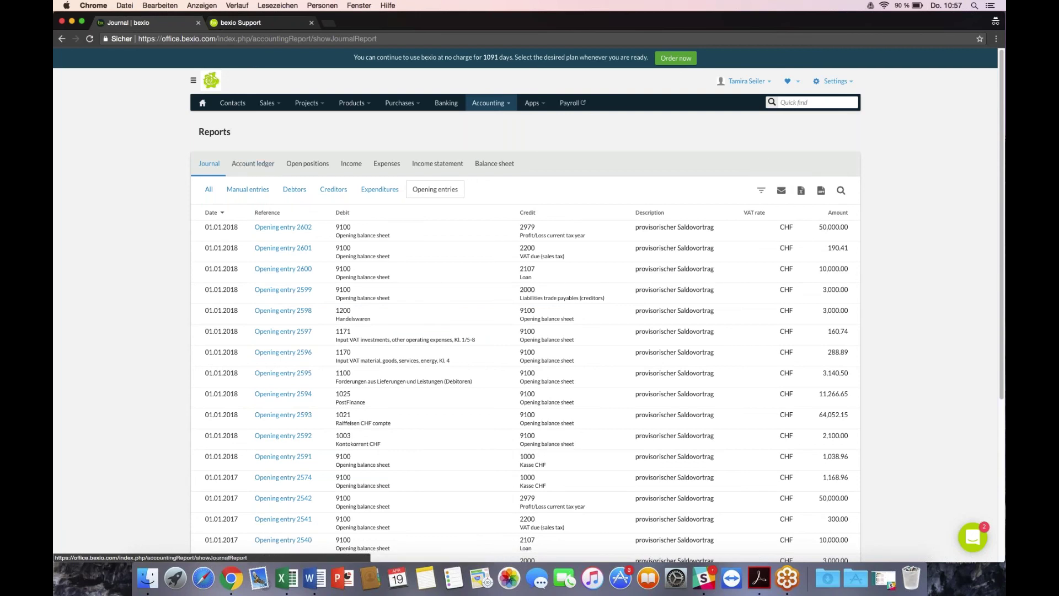
- Show the account ledger of 1021 - Raiffeisen CHF compte for financial year 2017 and look through its entries
left_click(254, 166)
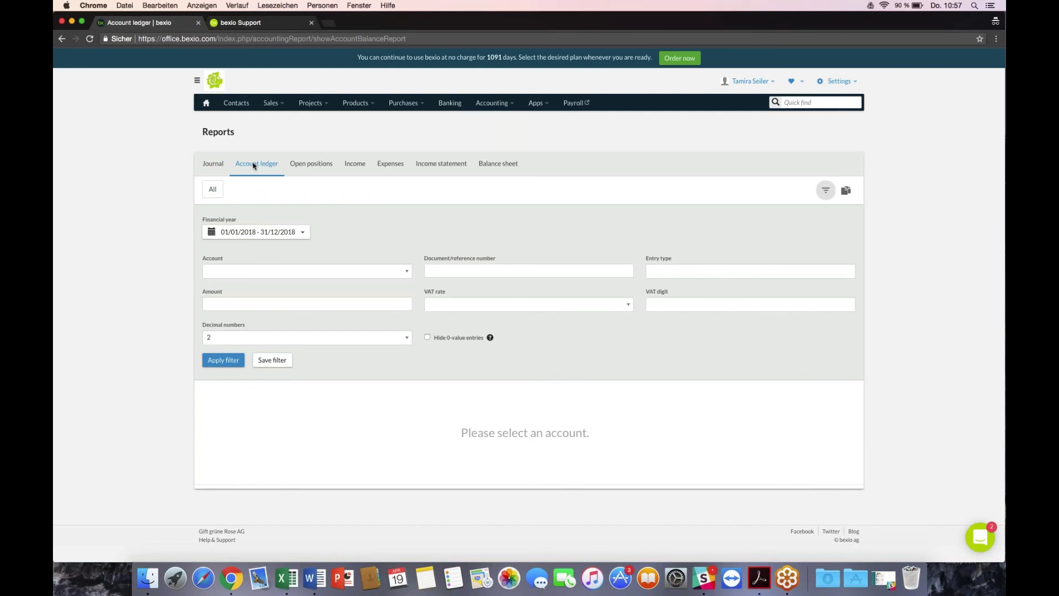
left_click(303, 236)
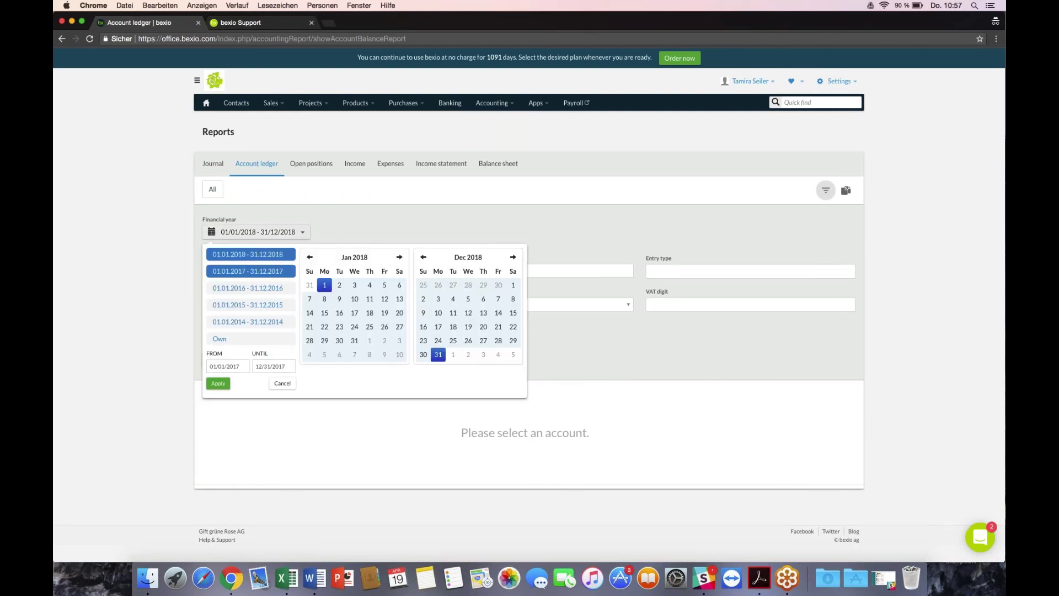
left_click(269, 276)
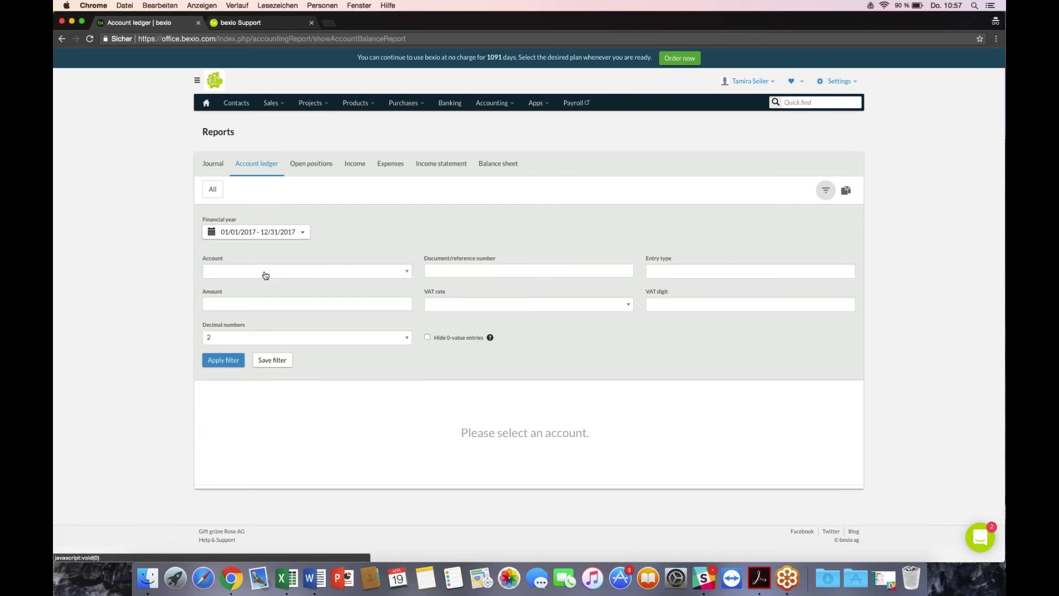
left_click(269, 275)
left_click(259, 358)
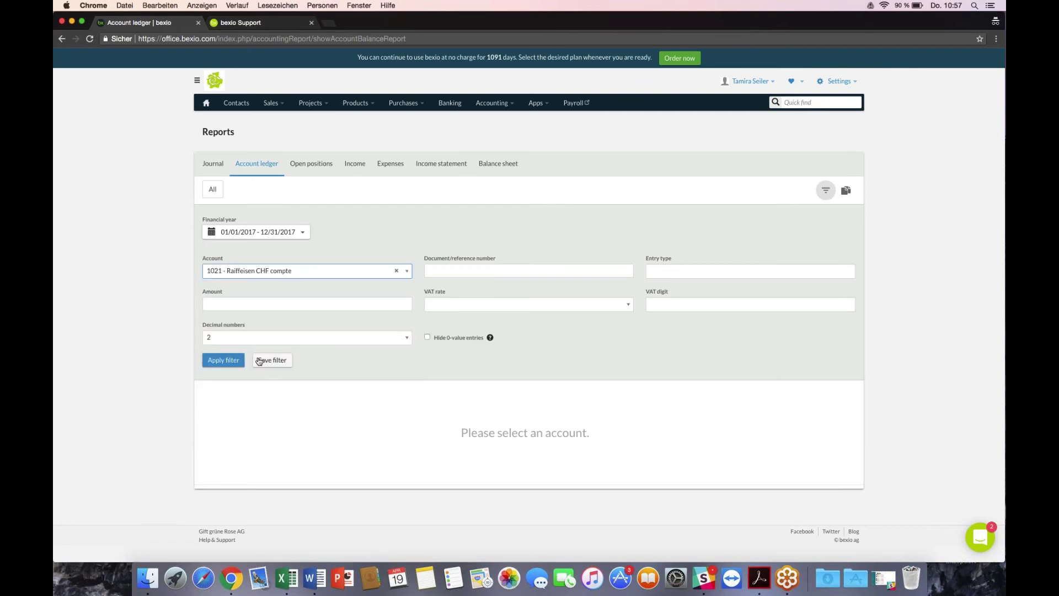
left_click(223, 361)
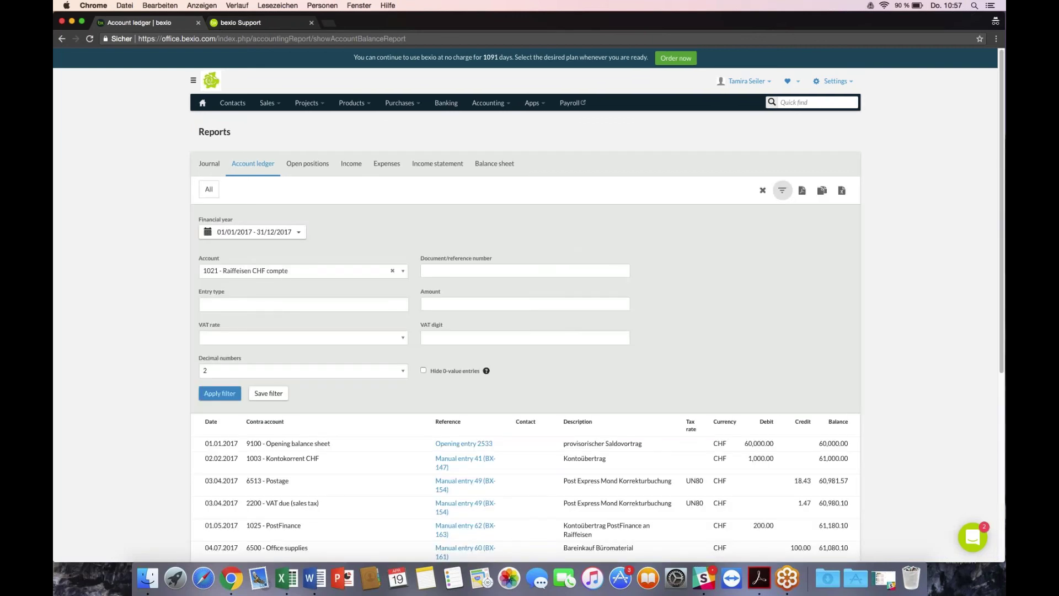
scroll(529, 305, "down", 1)
scroll(451, 427, "down", 1)
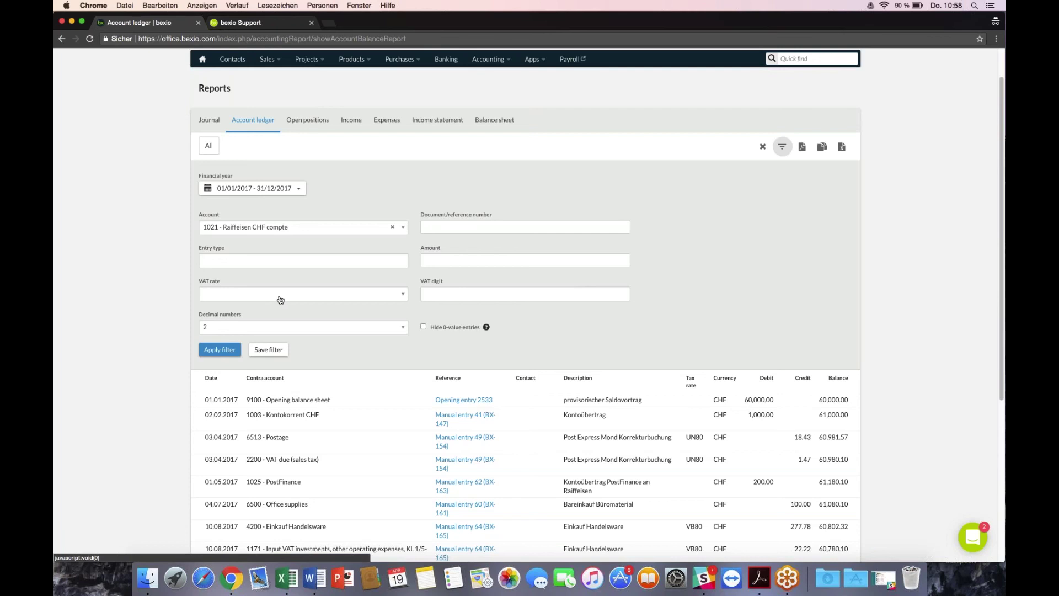
- Review the ledger's decimal number choices, clear the ledger filter and open the open positions report
left_click(259, 327)
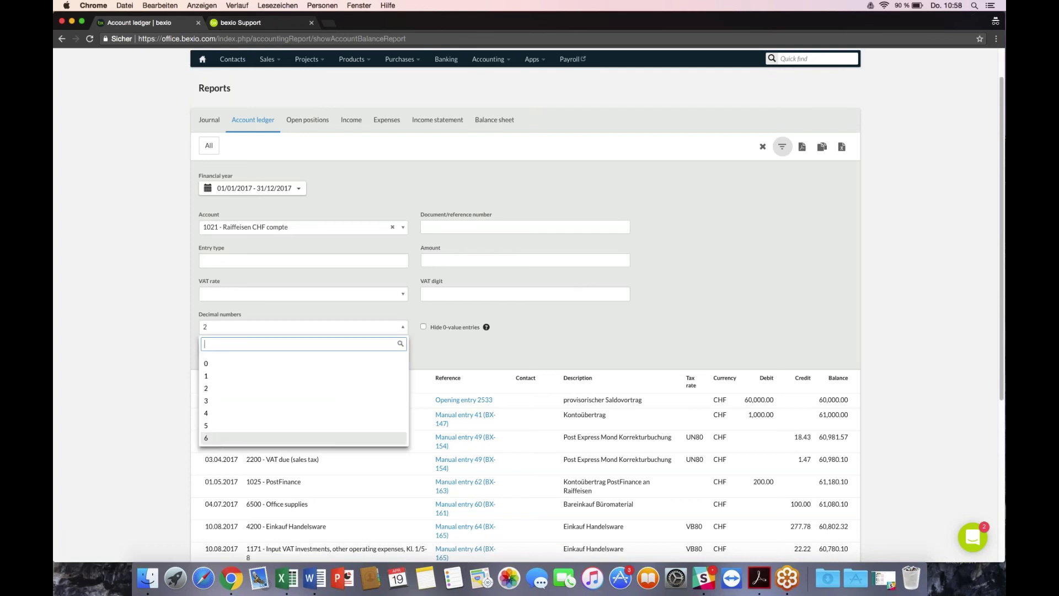
left_click(148, 341)
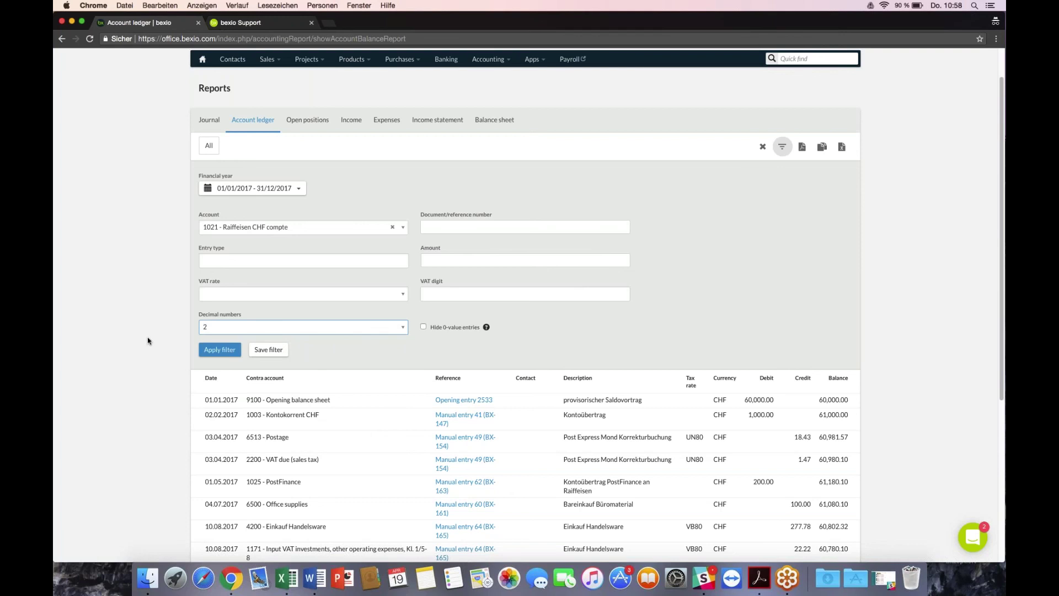
left_click(762, 148)
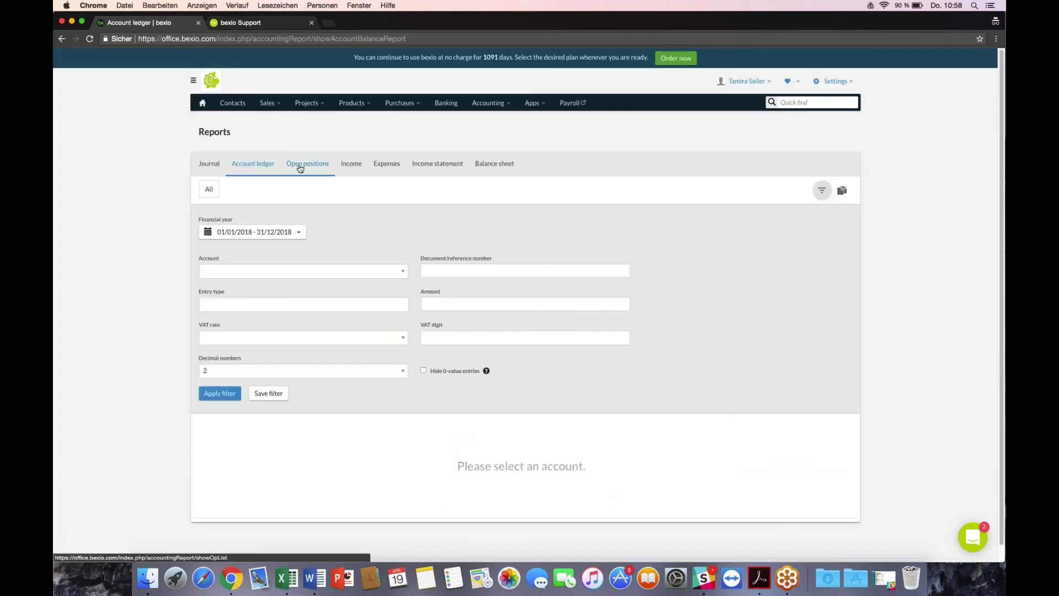
left_click(311, 167)
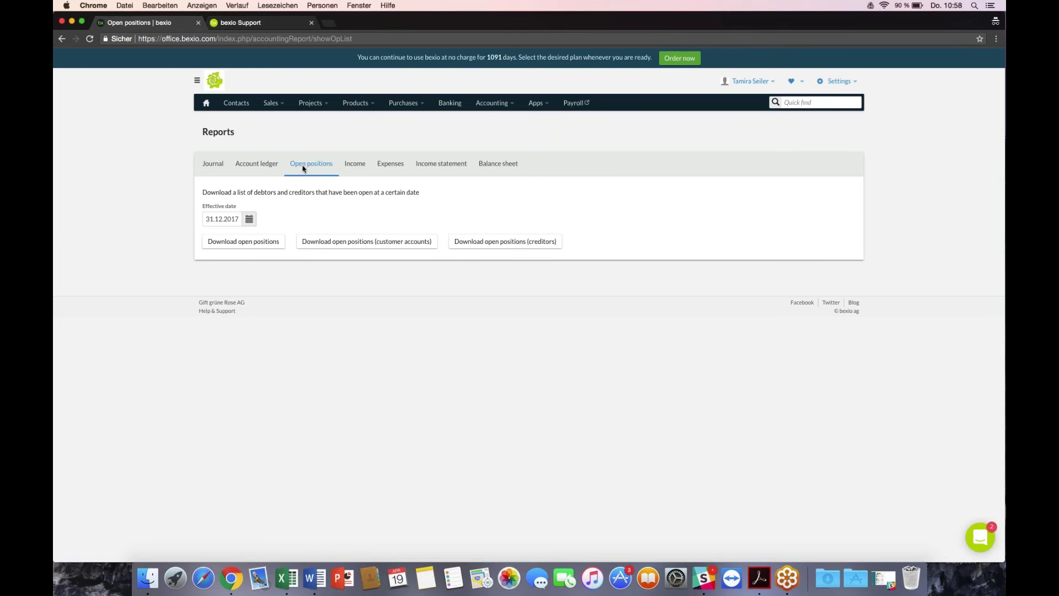
- Review the open positions' effective date picker, and view the income report and the income statement
left_click(239, 219)
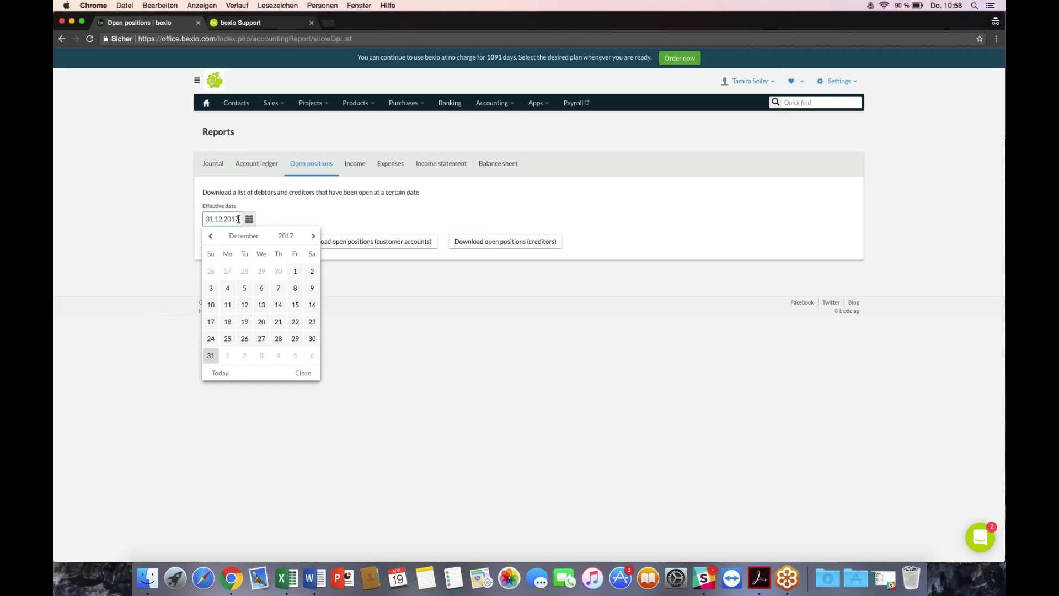
left_click(166, 216)
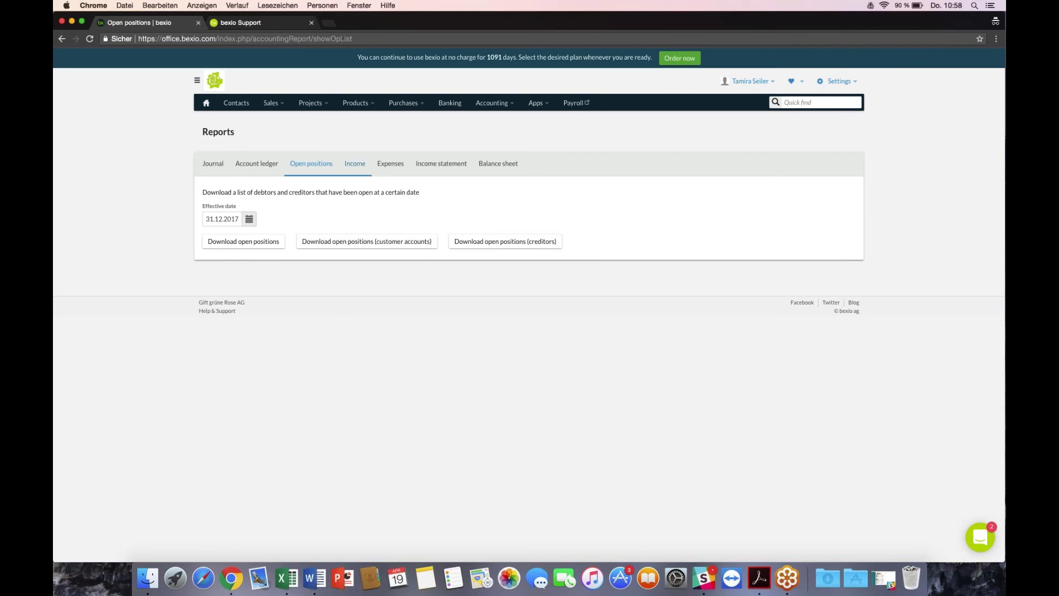
left_click(352, 166)
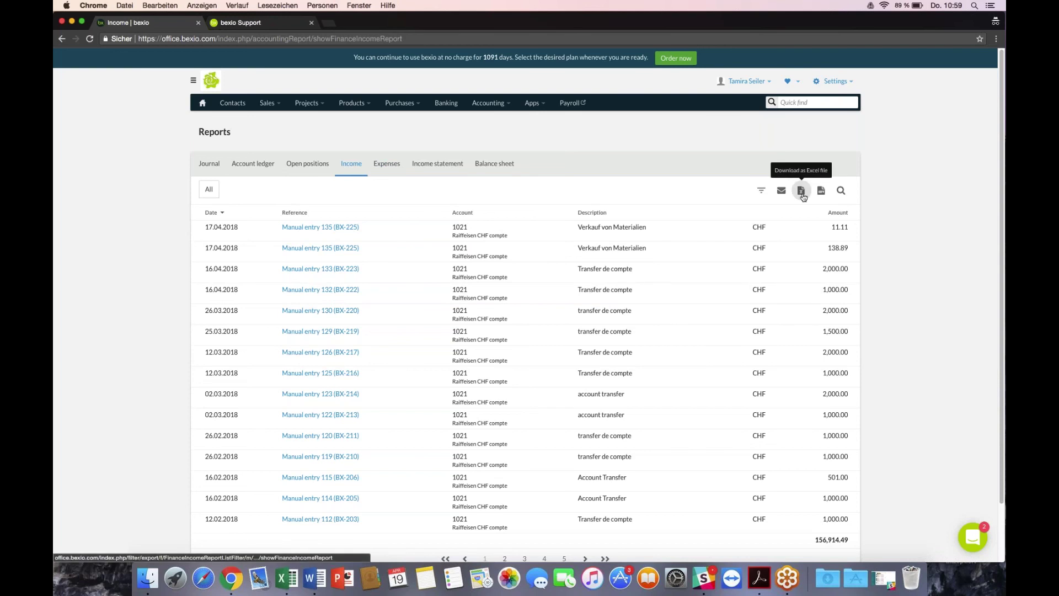
left_click(440, 164)
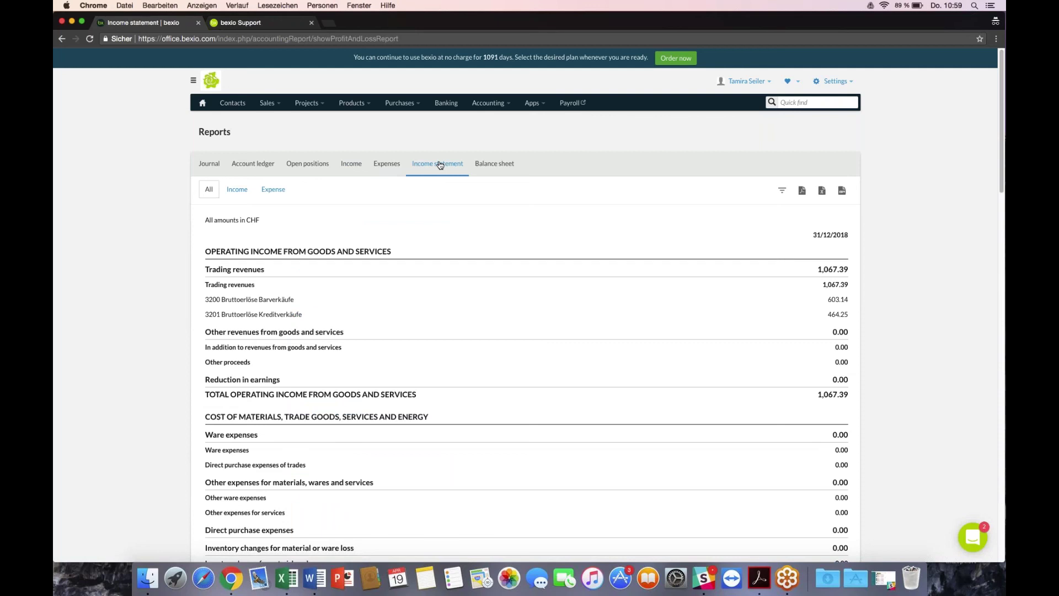
- Filter the balance sheet to 31.12.2017 with the comparison with the previous year shown
left_click(502, 167)
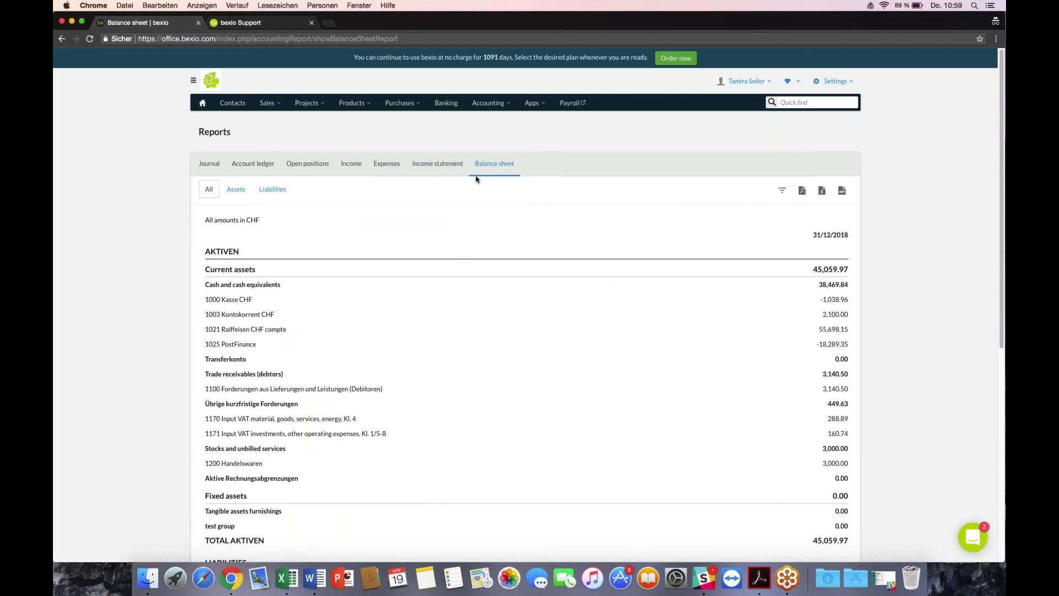
left_click(782, 192)
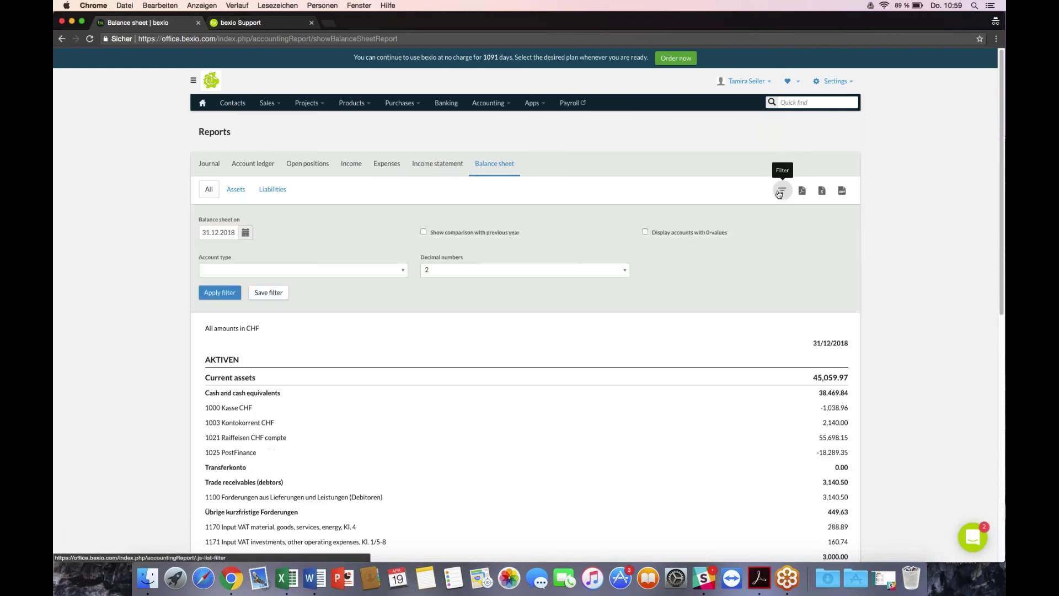
left_click(236, 231)
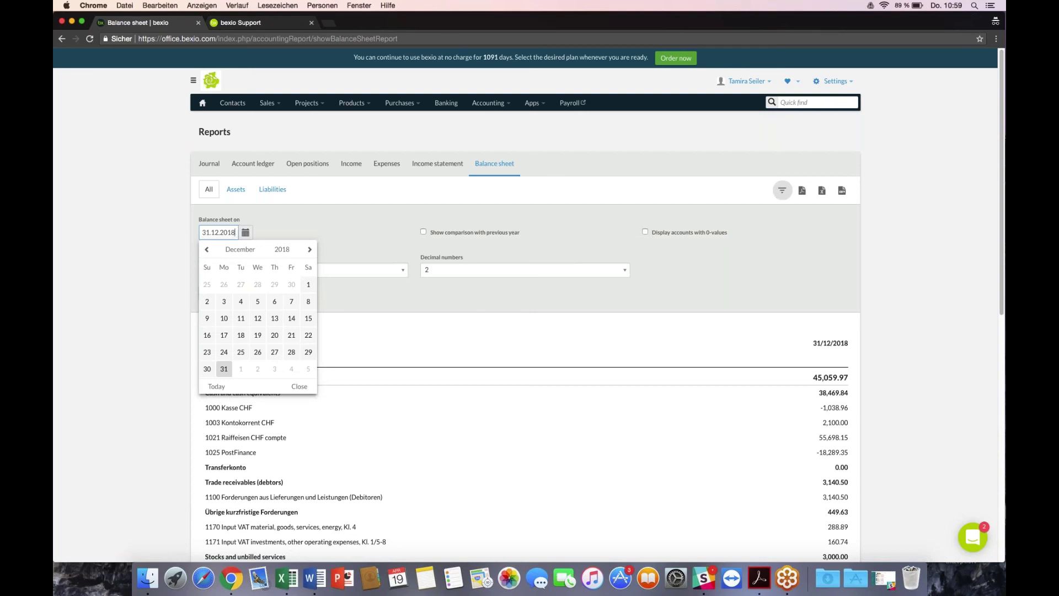
key("BackSpace")
type("7")
key("Tab")
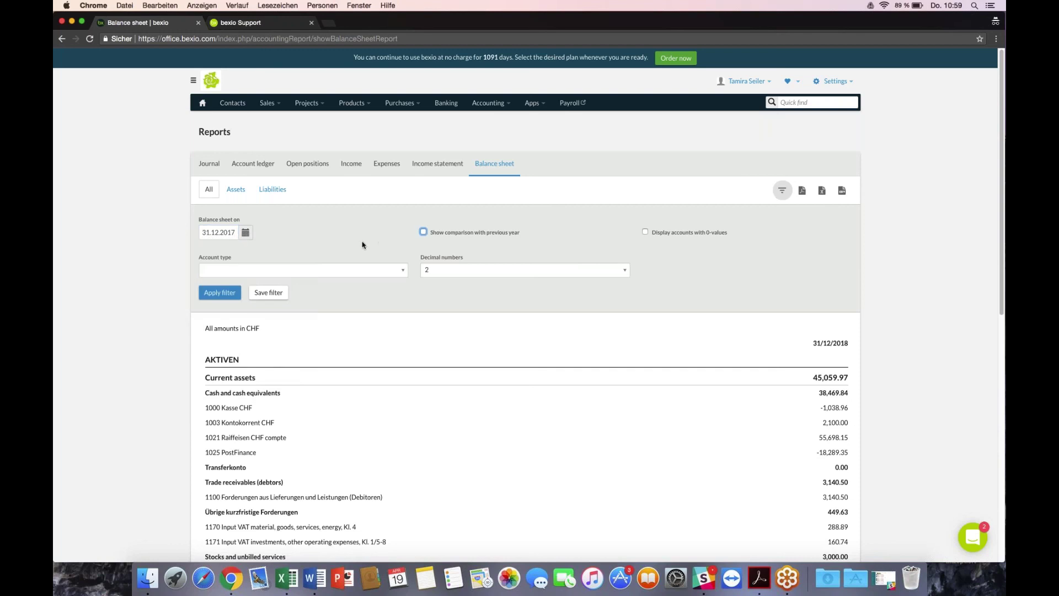
left_click(423, 231)
left_click(220, 293)
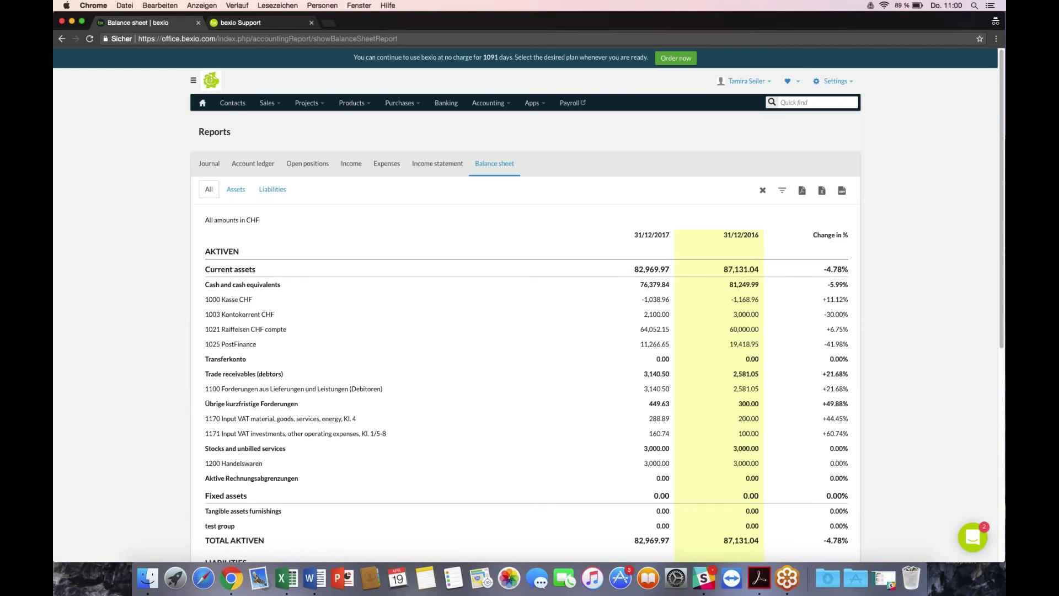
- Look through the assets and liabilities in the balance sheet's year-on-year comparison
scroll(852, 239, "down", 3)
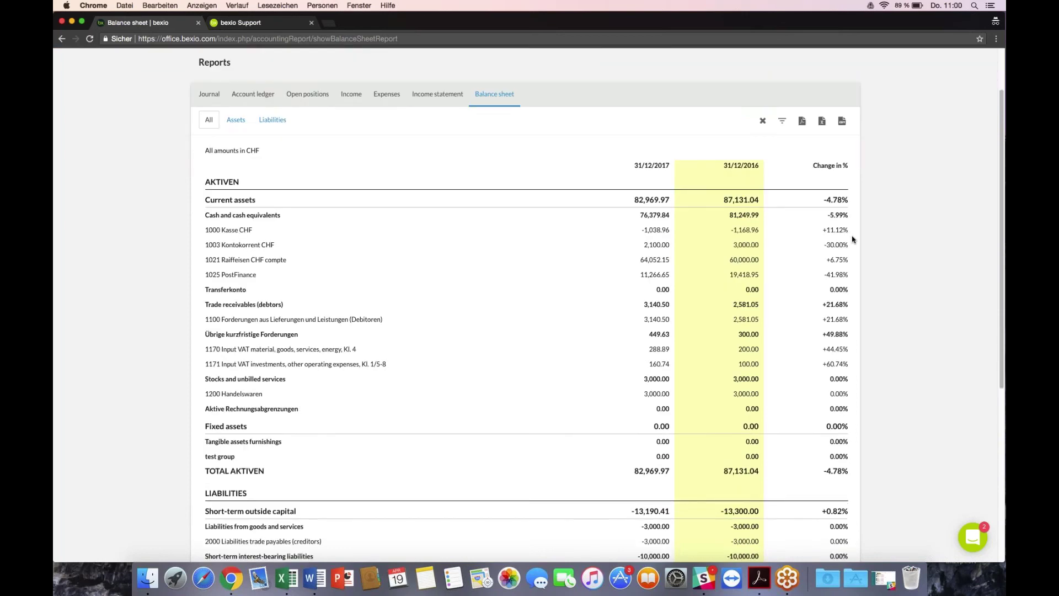
scroll(852, 239, "down", 1)
scroll(852, 239, "down", 10)
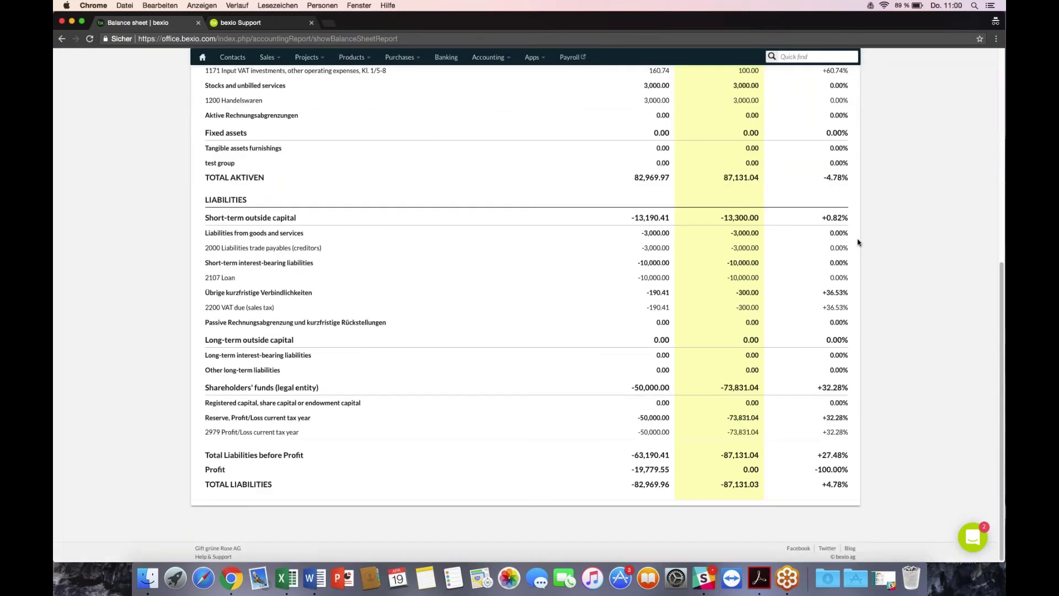
scroll(857, 242, "up", 10)
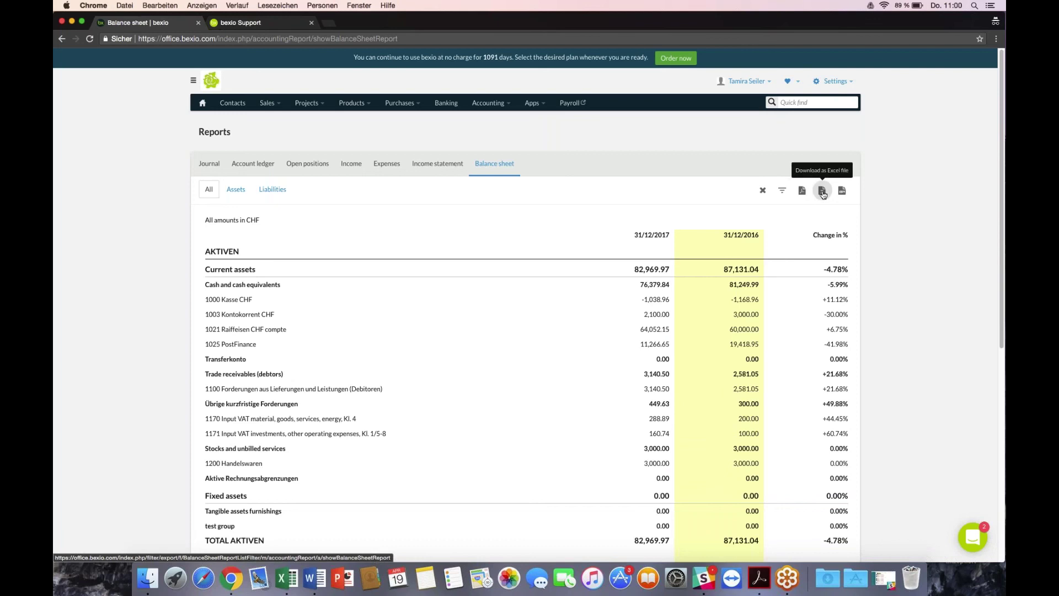
- Filter the income statement by a custom period, entering 01.07.2017 as the start and 31.12.2017 as the end
left_click(432, 168)
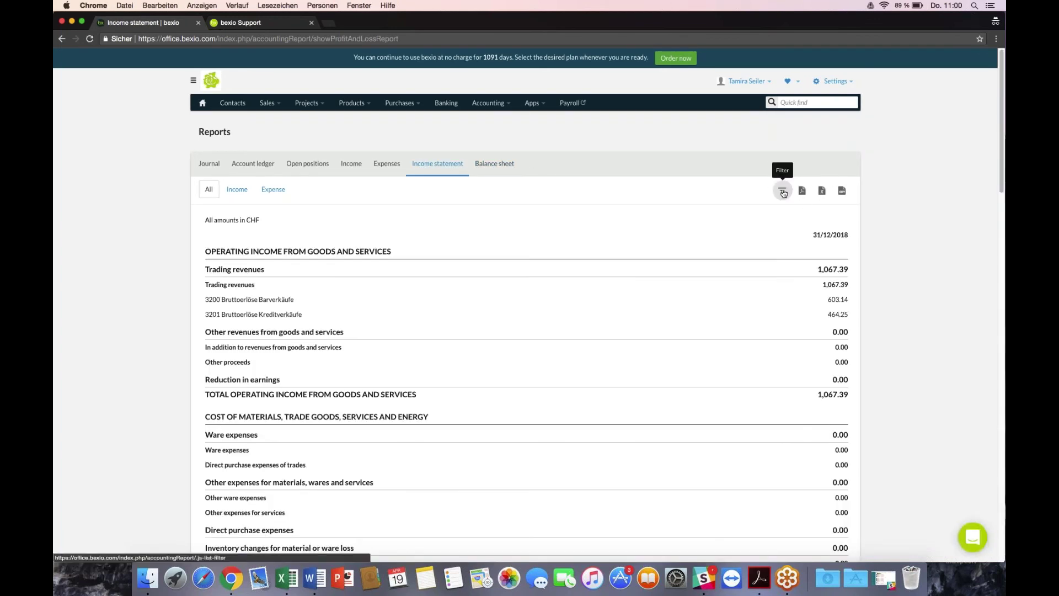
left_click(782, 191)
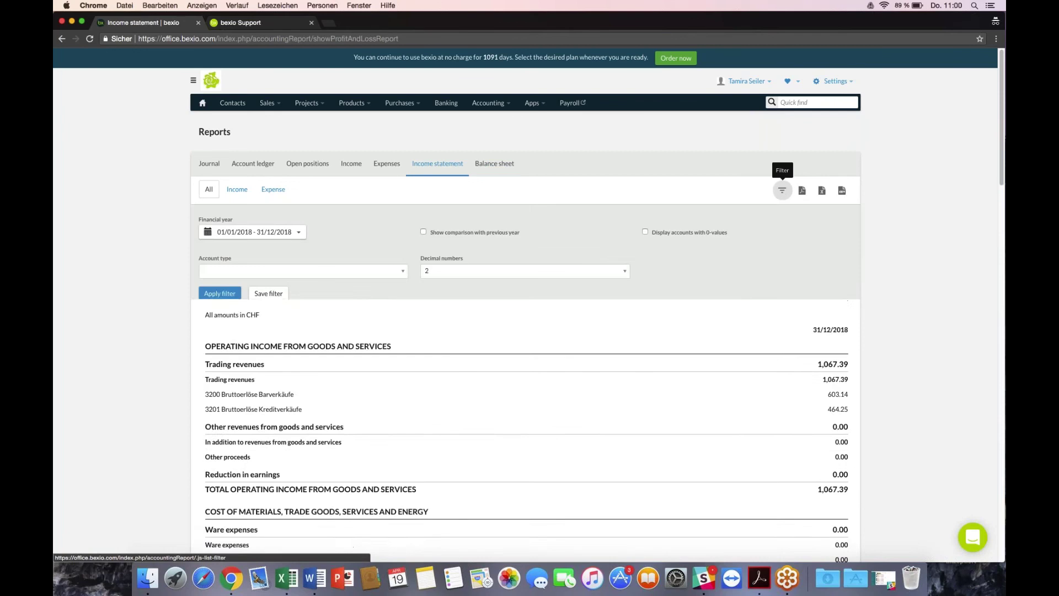
left_click(298, 232)
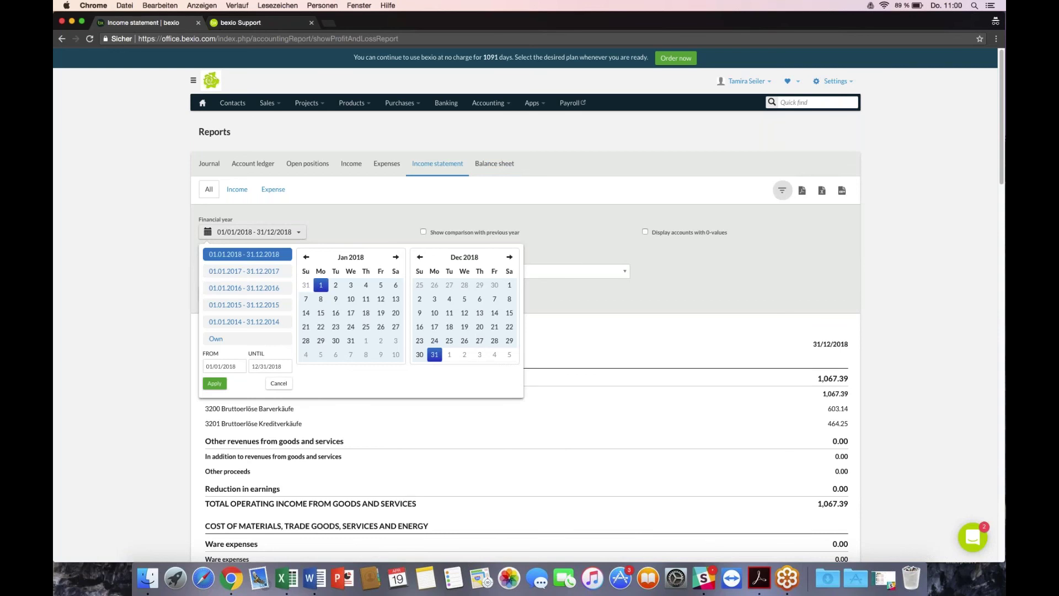
left_click(239, 366)
type("01.07.2017")
key("Tab")
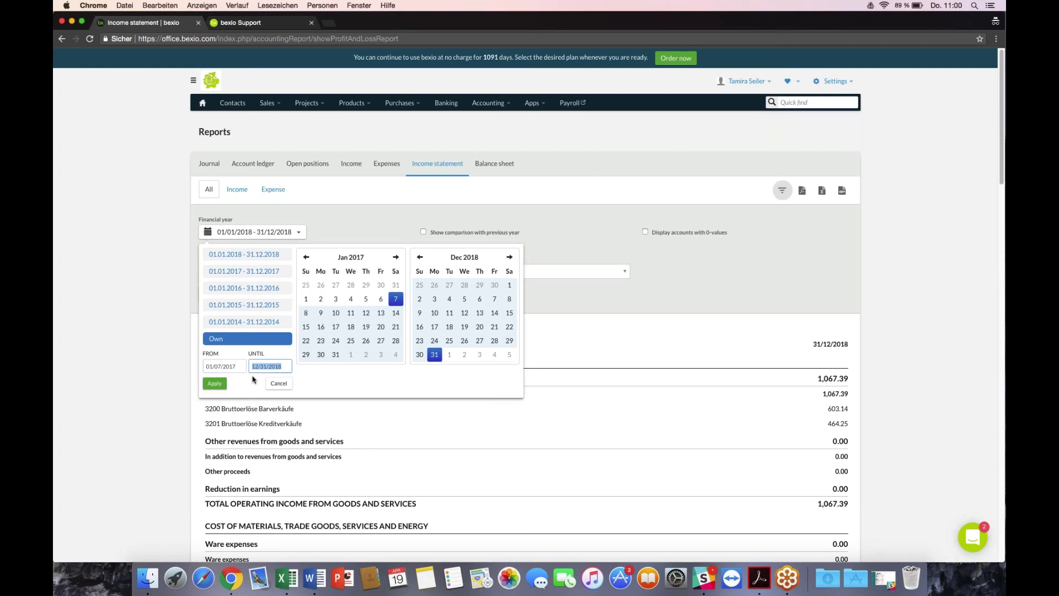
type("31.12.20")
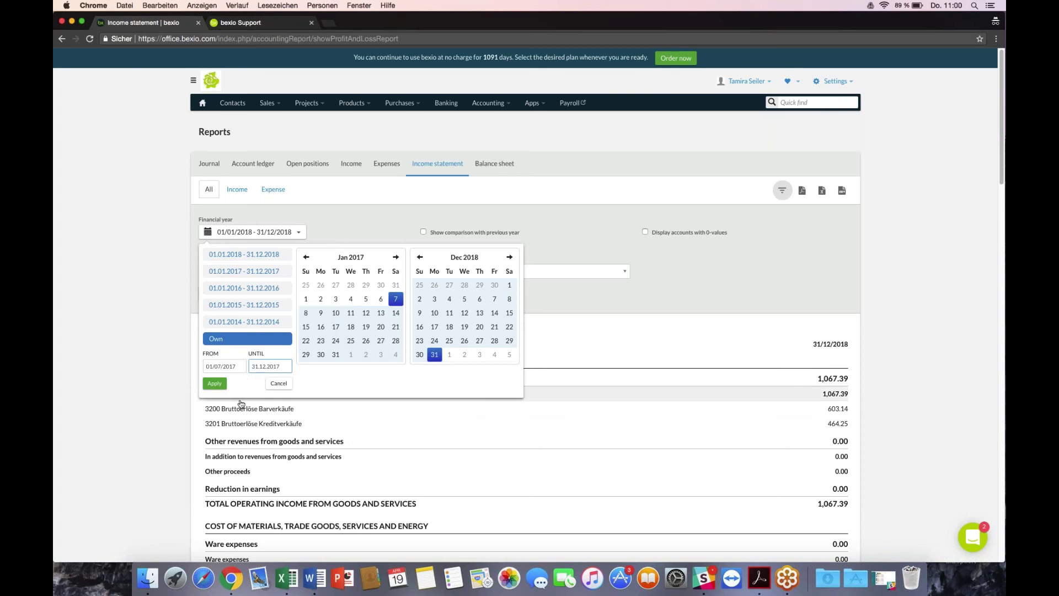
left_click(215, 383)
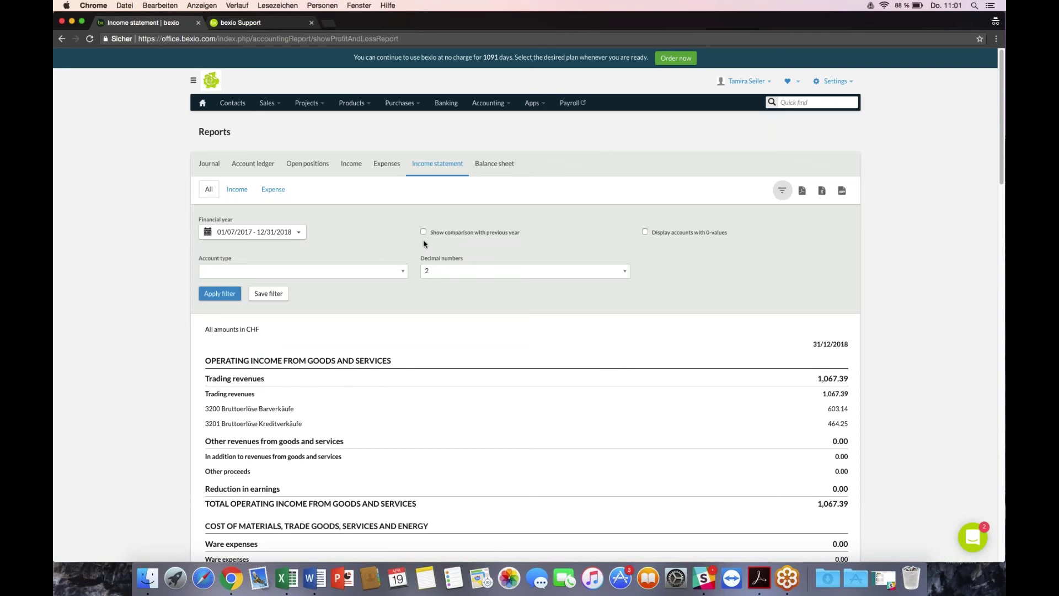
left_click(216, 298)
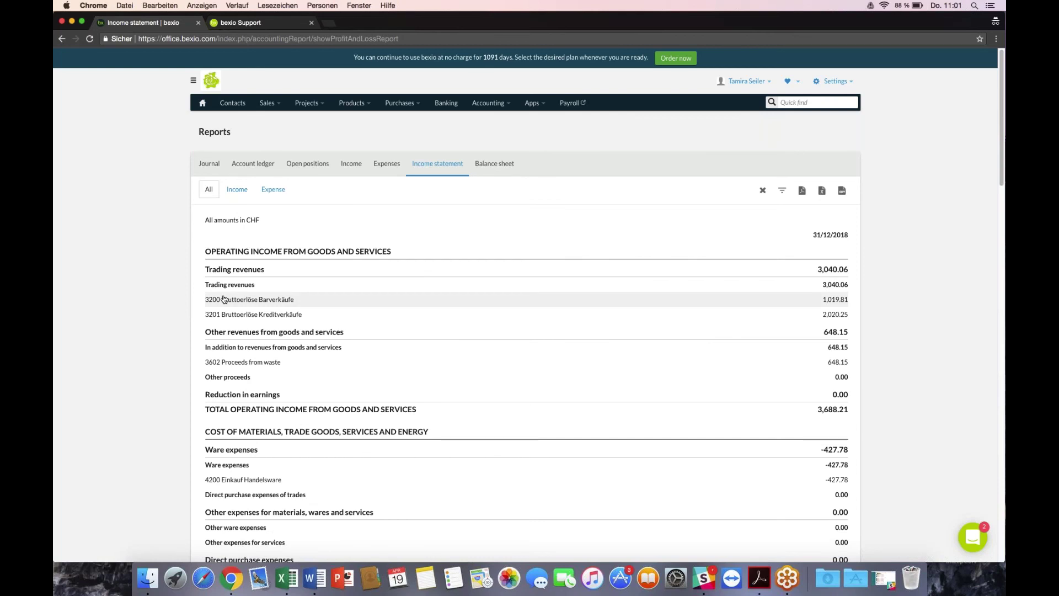
- Look through the filtered income statement's revenues and costs, and clear the filter
scroll(224, 307, "down", 1)
scroll(224, 308, "down", 5)
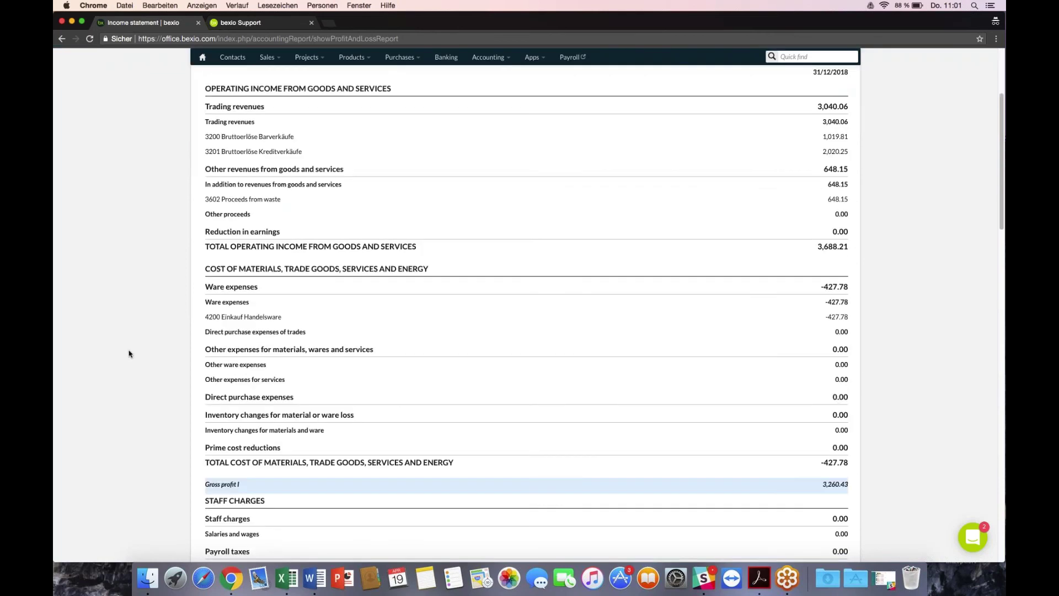
scroll(129, 353, "up", 5)
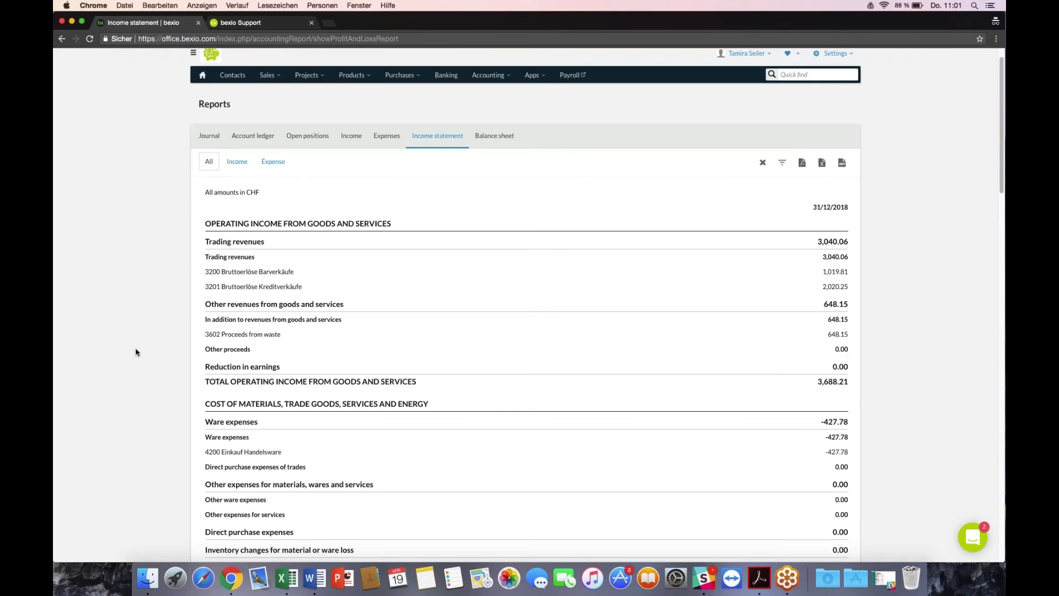
scroll(138, 350, "down", 5)
scroll(141, 347, "down", 1)
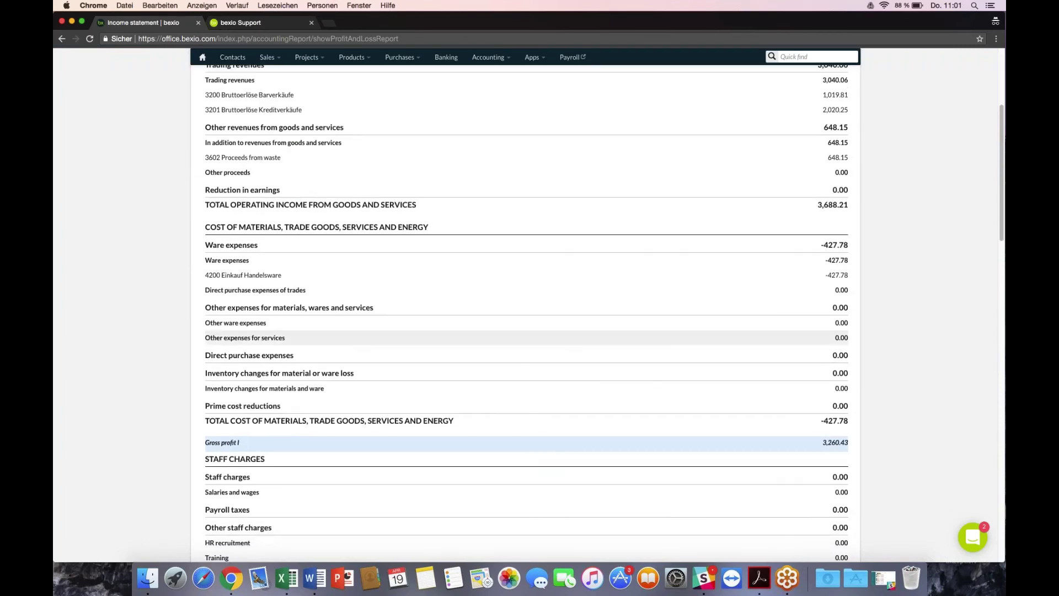
scroll(530, 337, "up", 6)
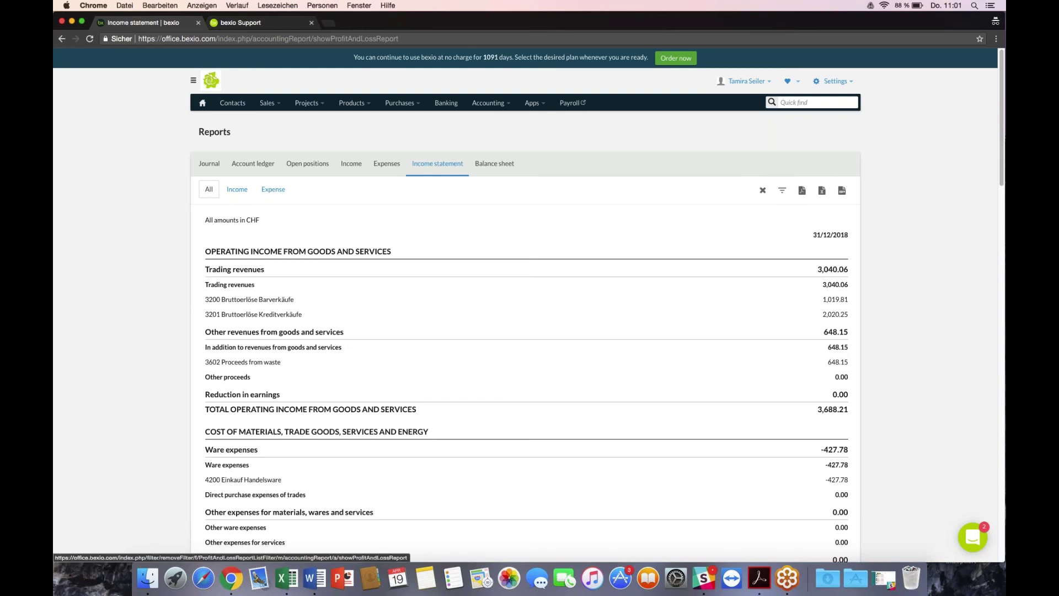
left_click(763, 192)
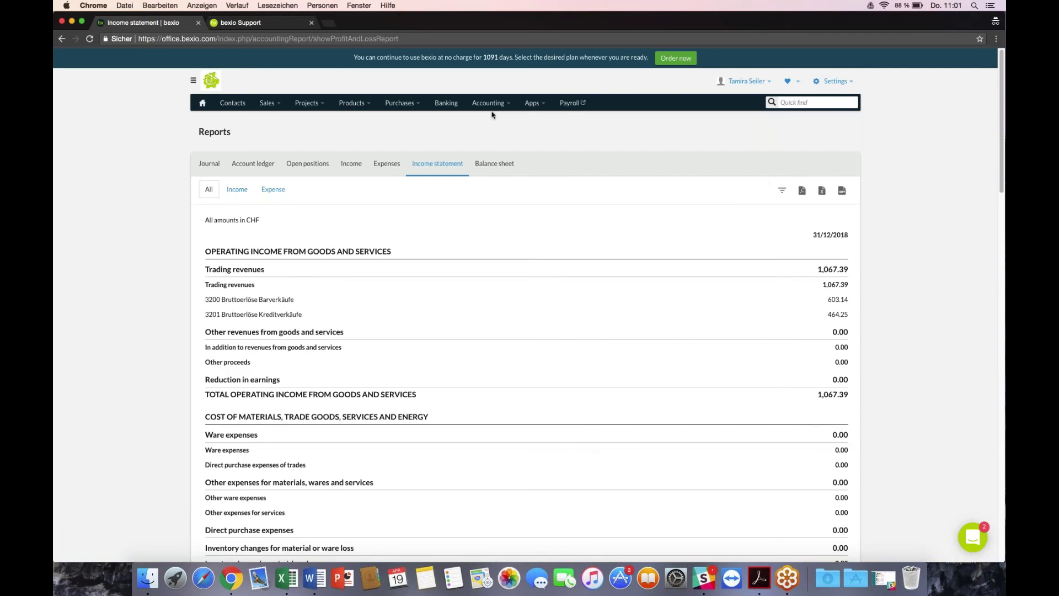
- Open the manual entry form and go through its date and narration fields, keeping the proposed values
mouse_move(495, 106)
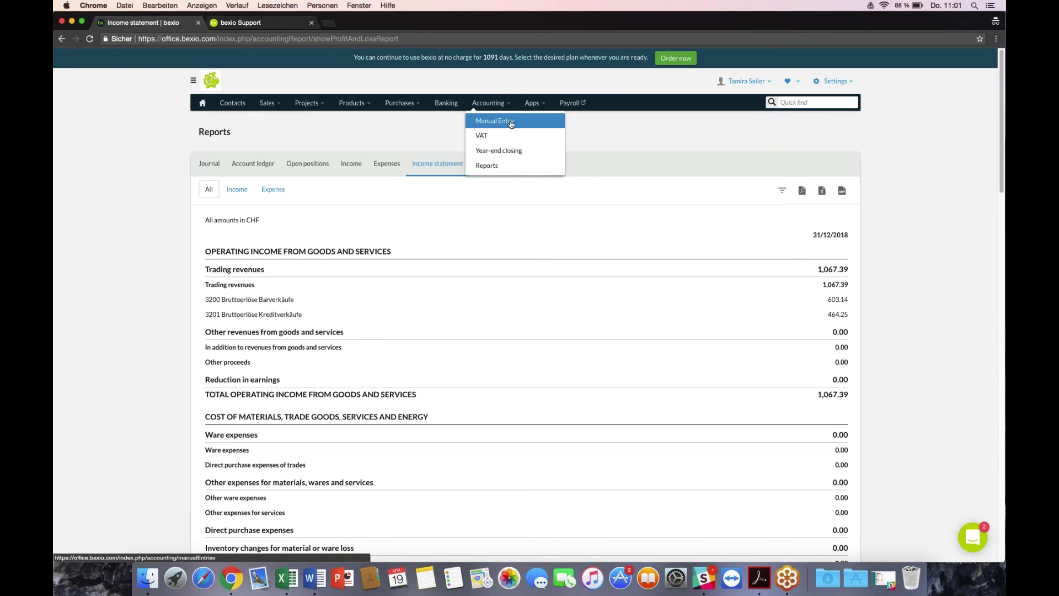
left_click(511, 122)
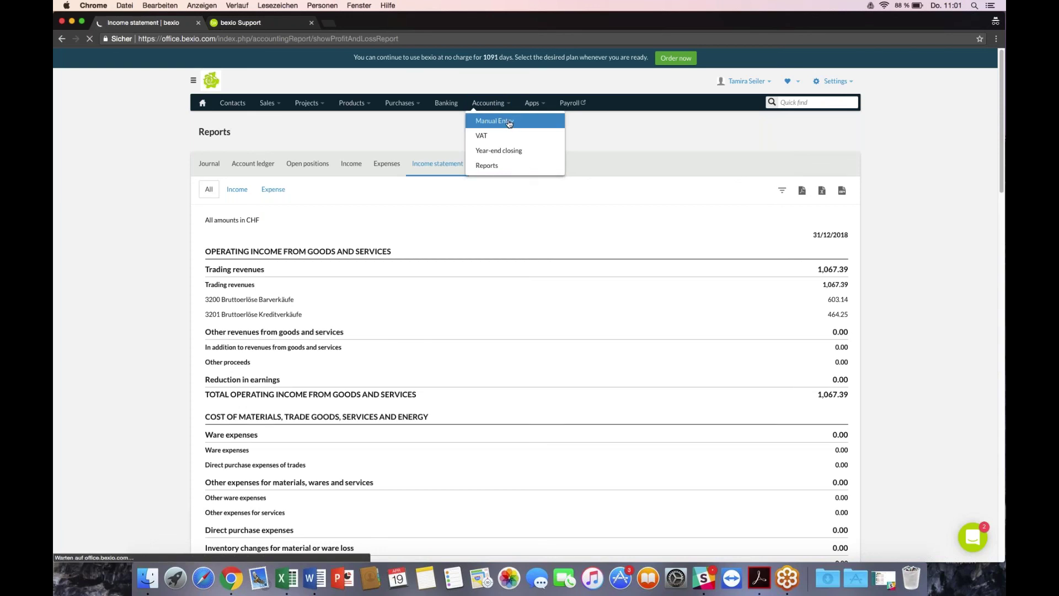
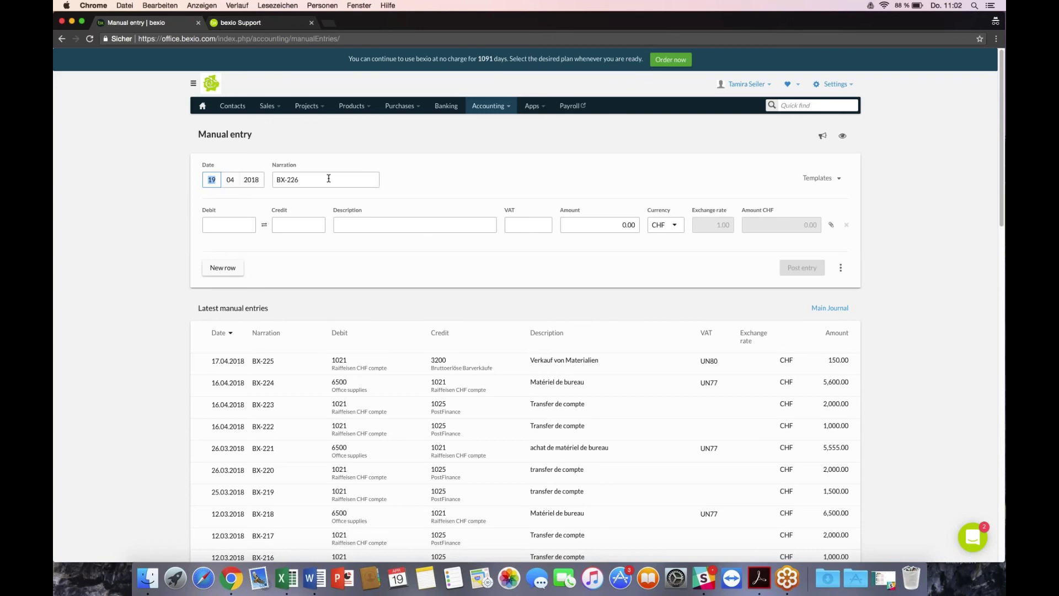
left_click(326, 179)
left_click(217, 180)
key("Tab")
key("Tab")
key("Tab")
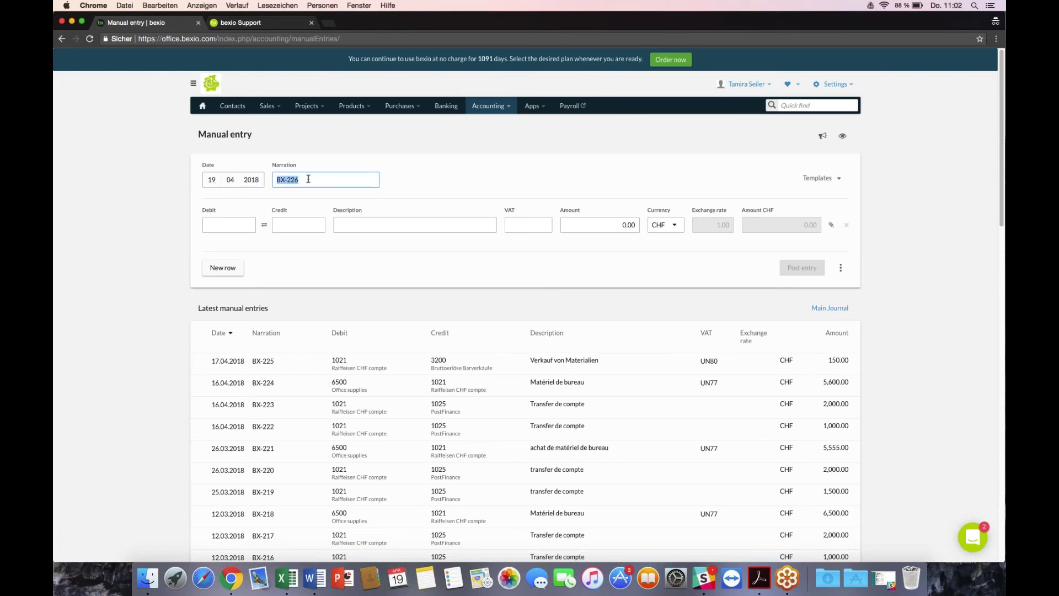
- Set the manual entry's debit account to 1021 Raiffeisen CHF compte and its credit account to 1025 PostFinance
left_click(224, 226)
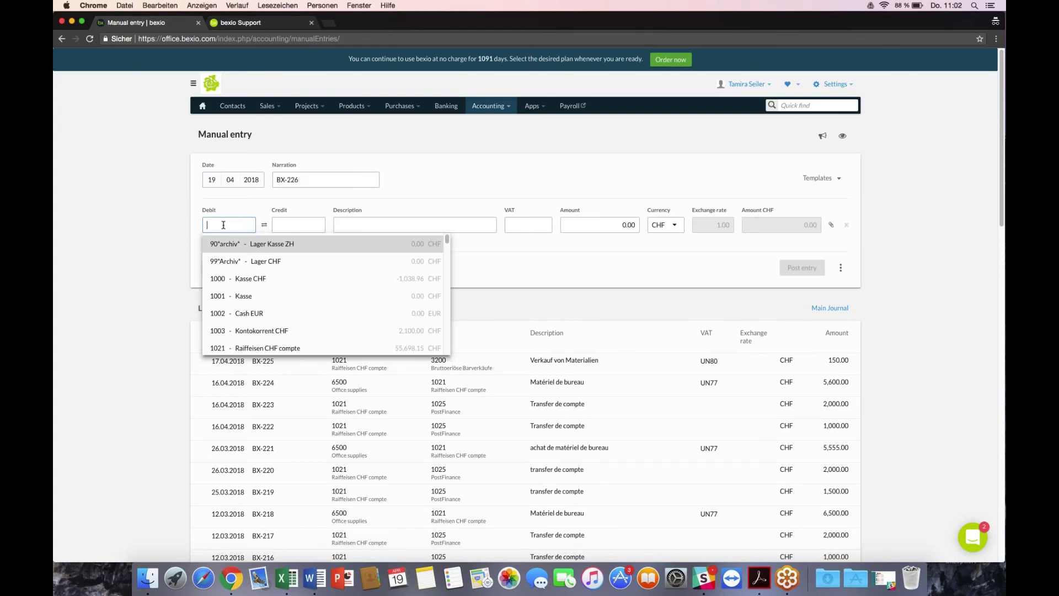
type("1021")
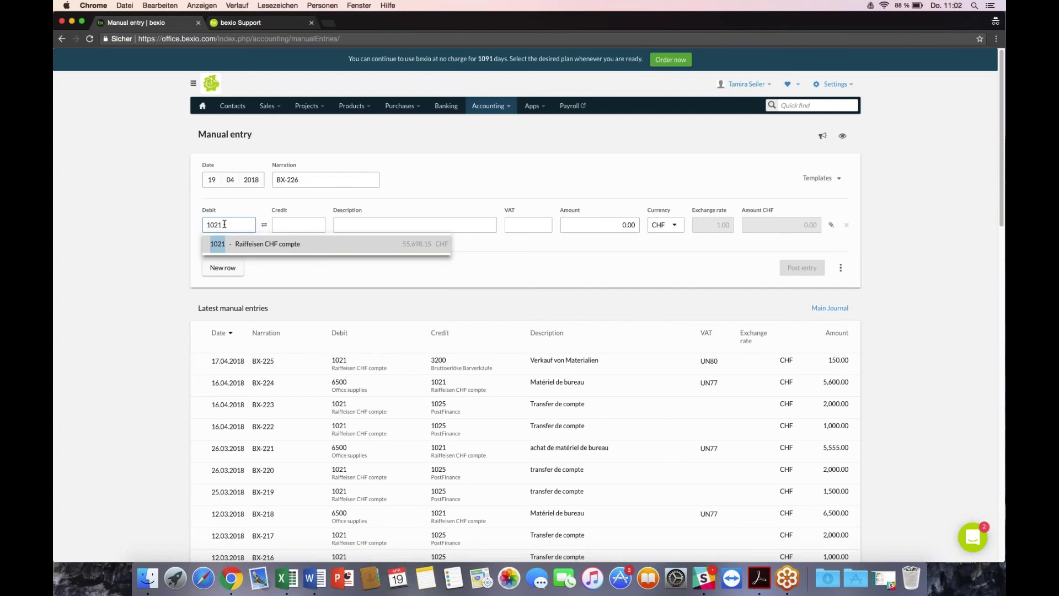
key("Tab")
type("1025")
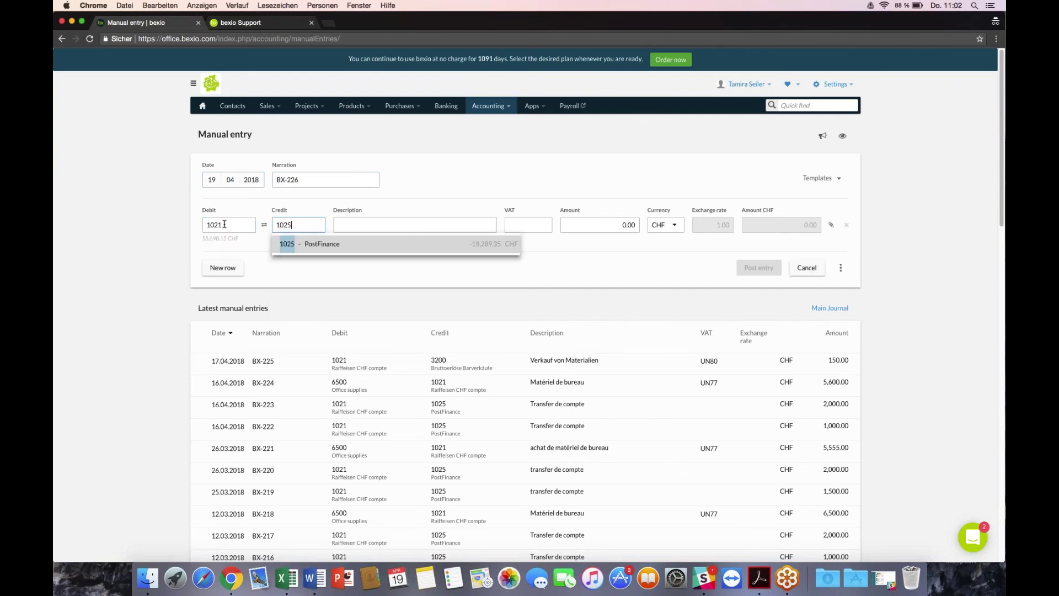
key("BackSpace")
key("BackSpace")
key("BackSpace")
key("BackSpace")
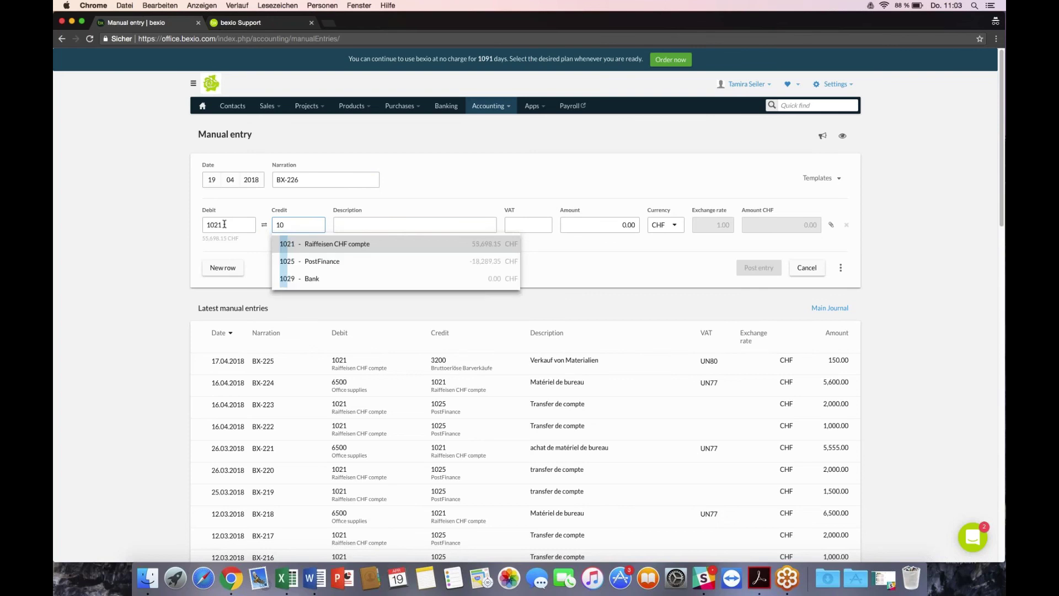
type("Post")
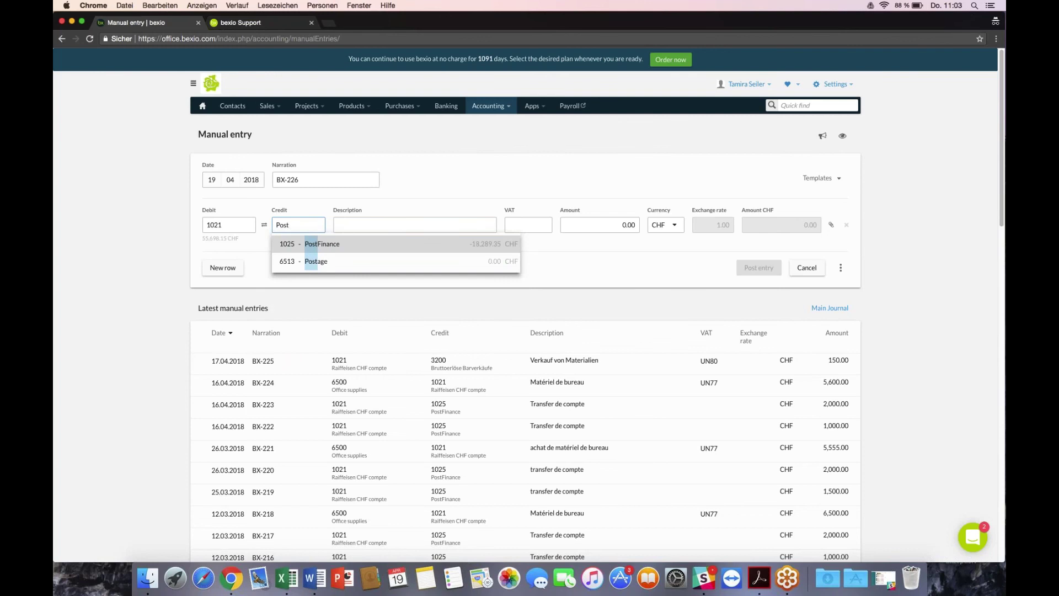
key("Tab")
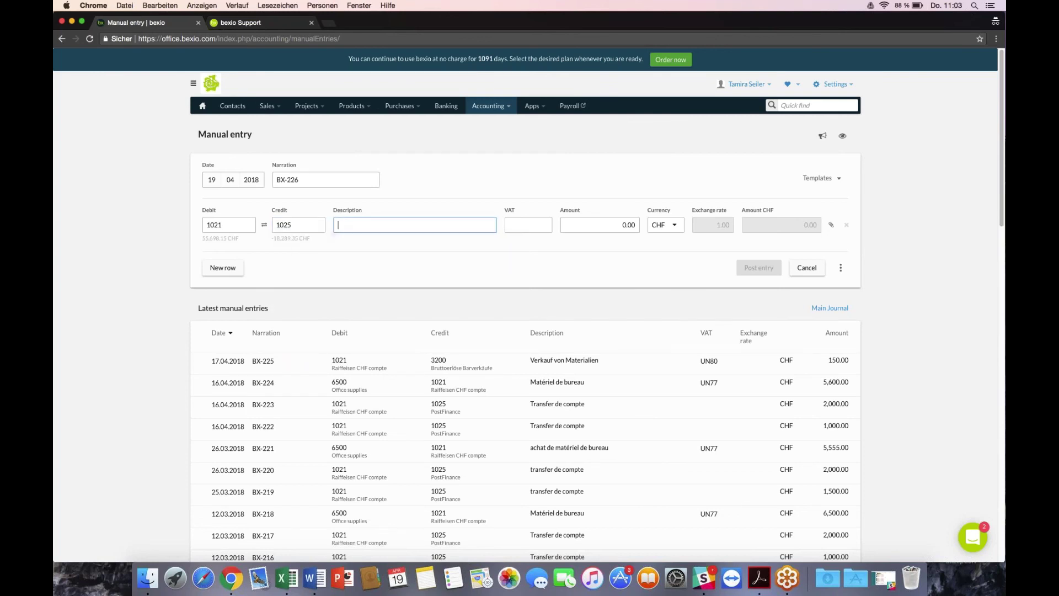
- Enter "account transfer" as the manual entry's description and go on to its VAT choice
type("account r")
type("ransfer")
key("Tab")
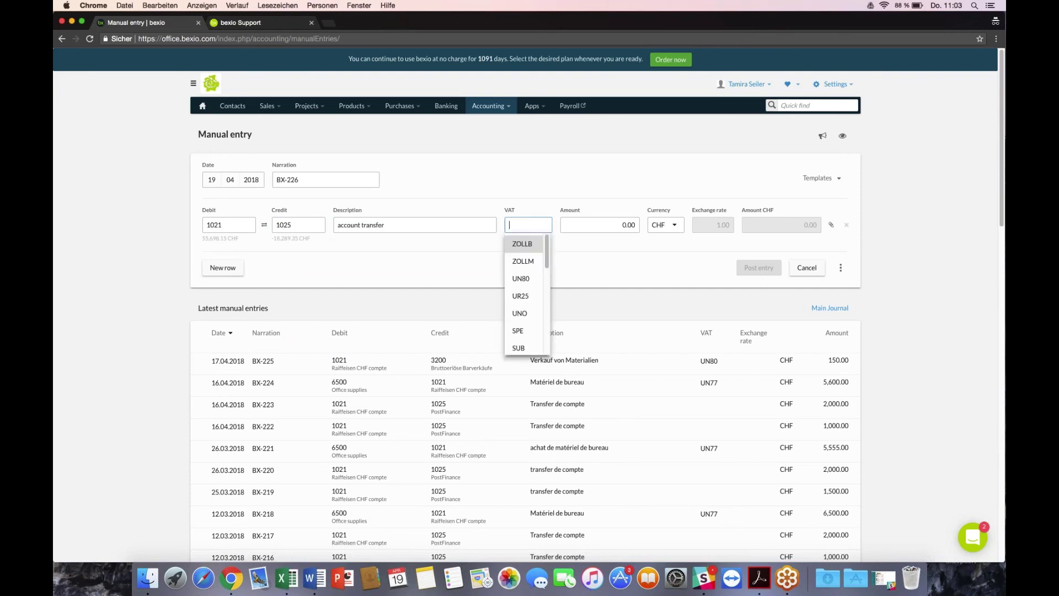
- Leave the account transfer entry without a VAT code and set its amount to 1,000 CHF
key("Tab")
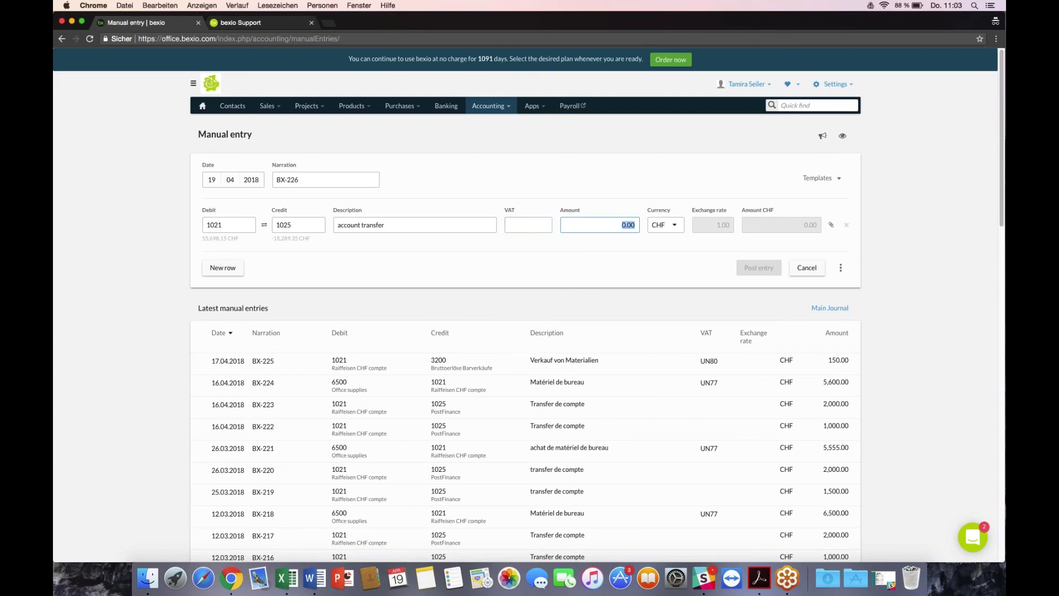
type("1000")
key("Tab")
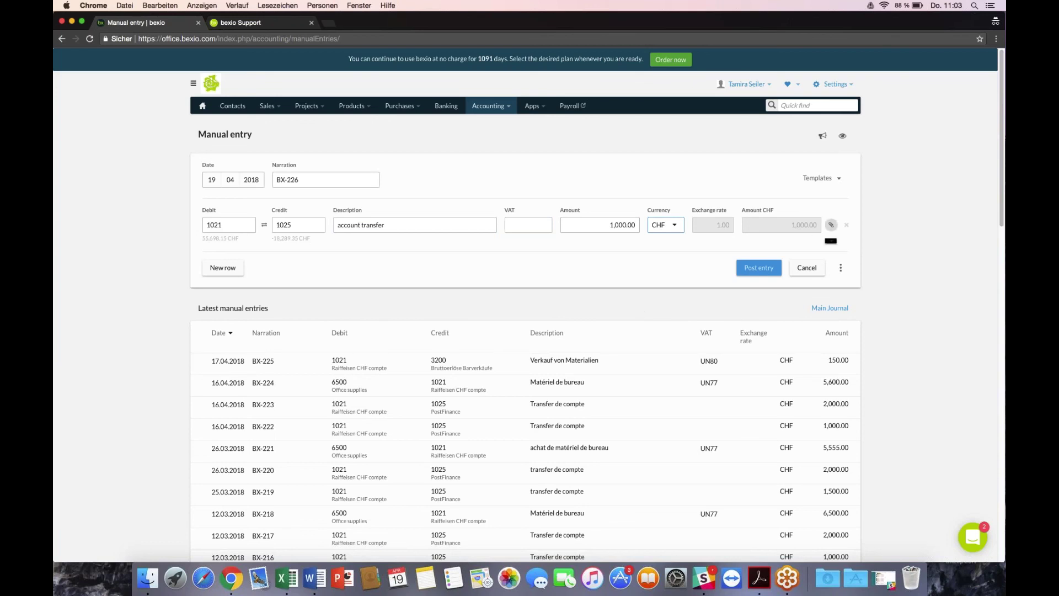
- Check the entry's file attachment options without adding a file, and post the account transfer entry
left_click(830, 225)
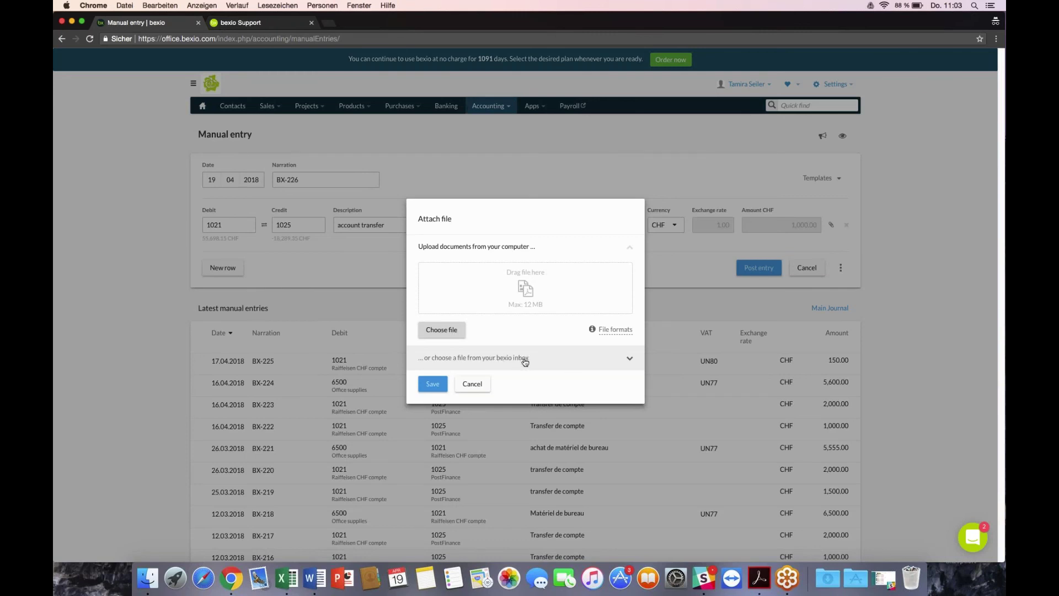
left_click(478, 385)
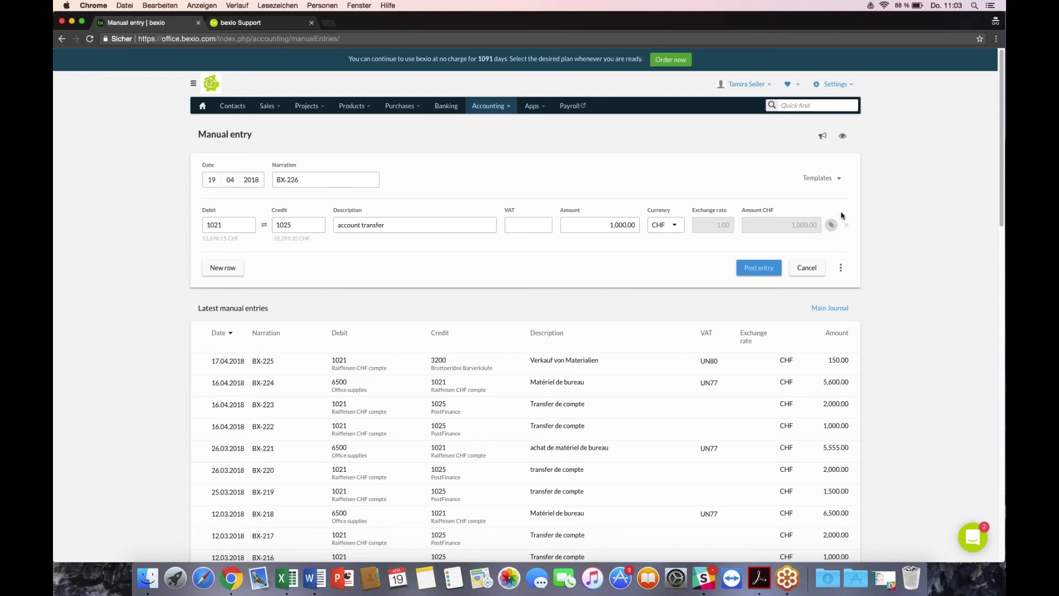
left_click(769, 272)
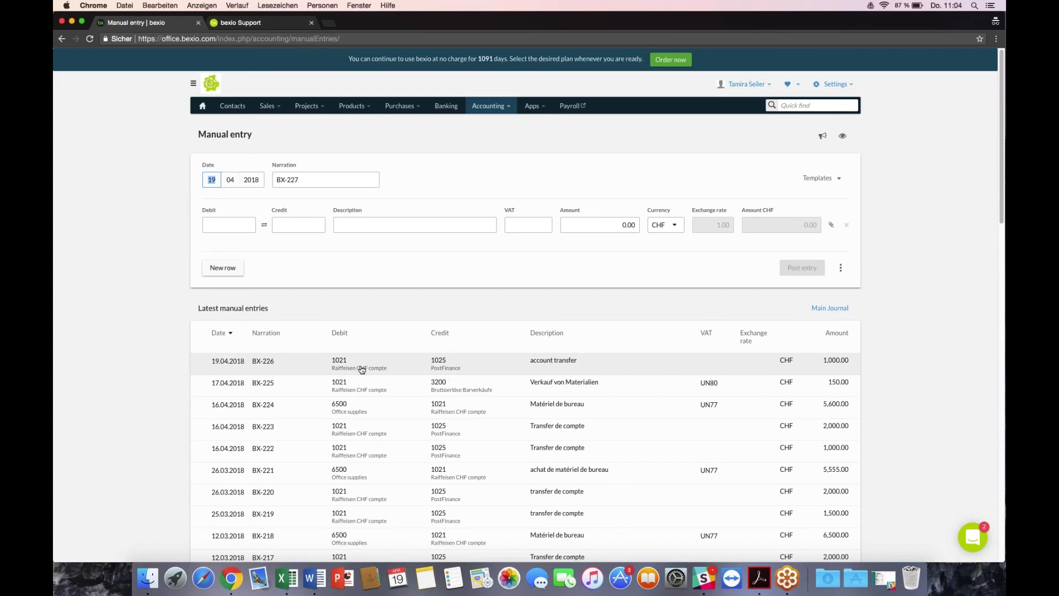
- Reopen the posted entry BX-226 and save it as a template named "account transfer"
left_click(372, 366)
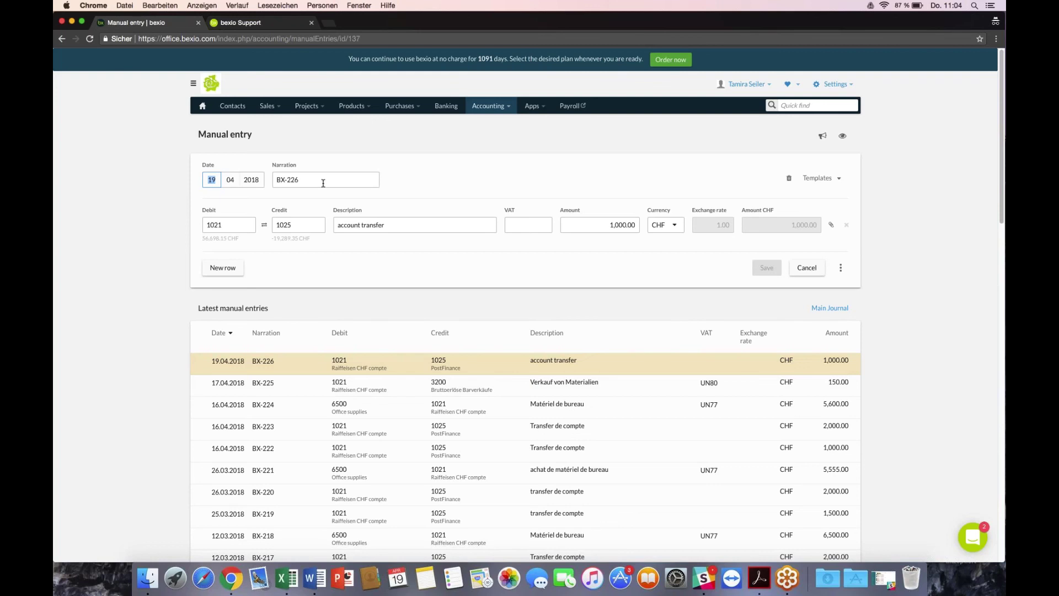
left_click(841, 273)
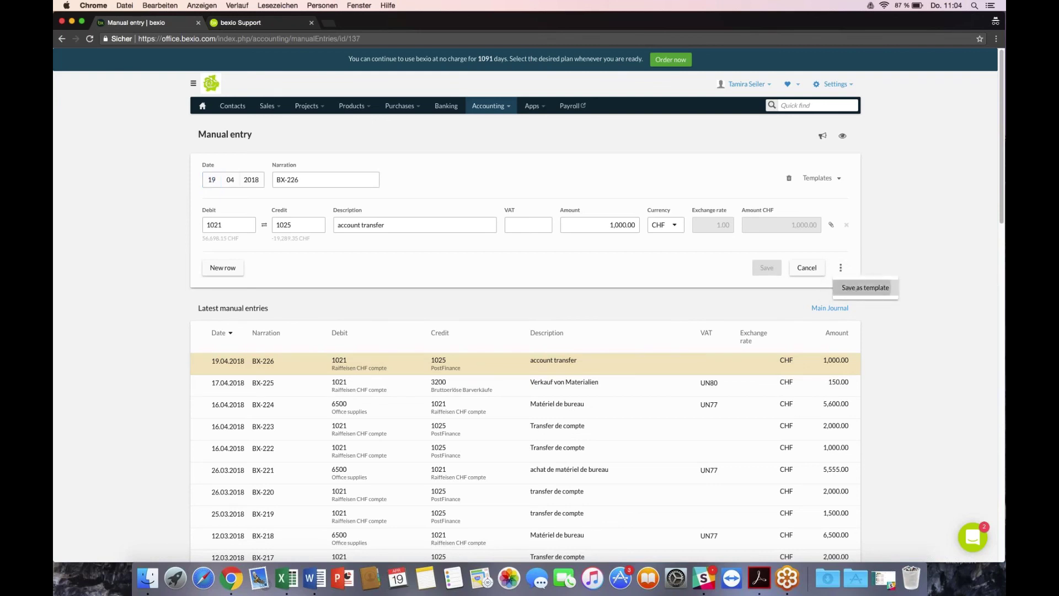
left_click(856, 292)
type("account transfe")
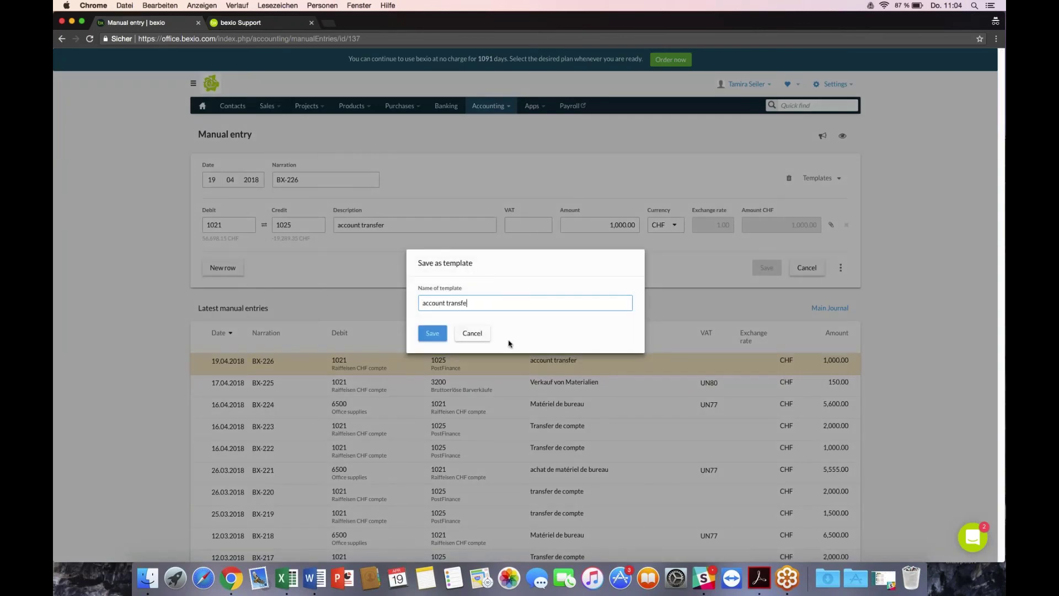
type("r")
left_click(434, 334)
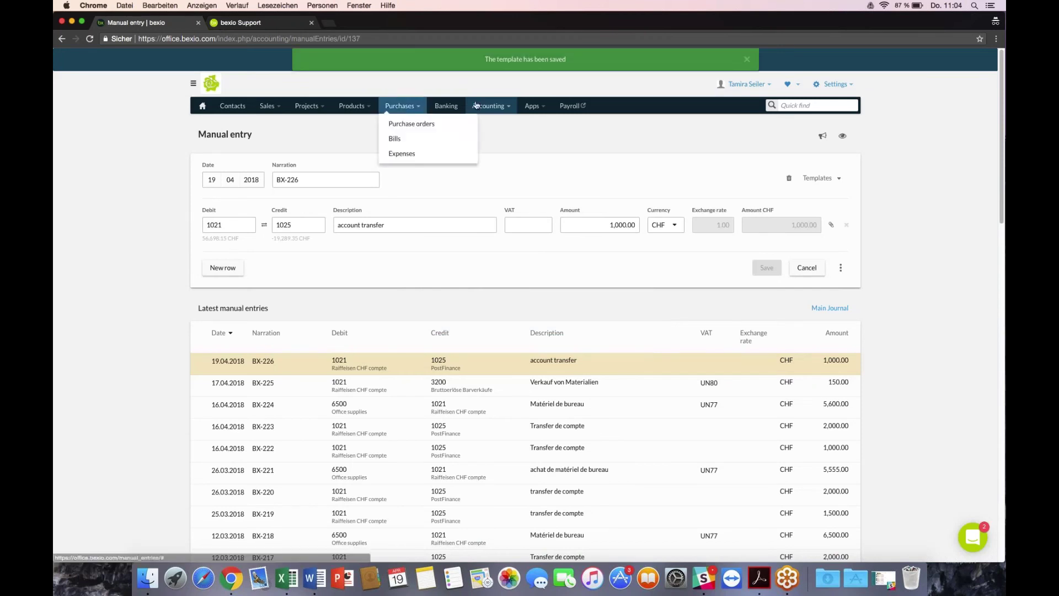
- Fill a new manual entry from the "account transfer" template, set its amount to 2,000 CHF and post it
left_click(495, 123)
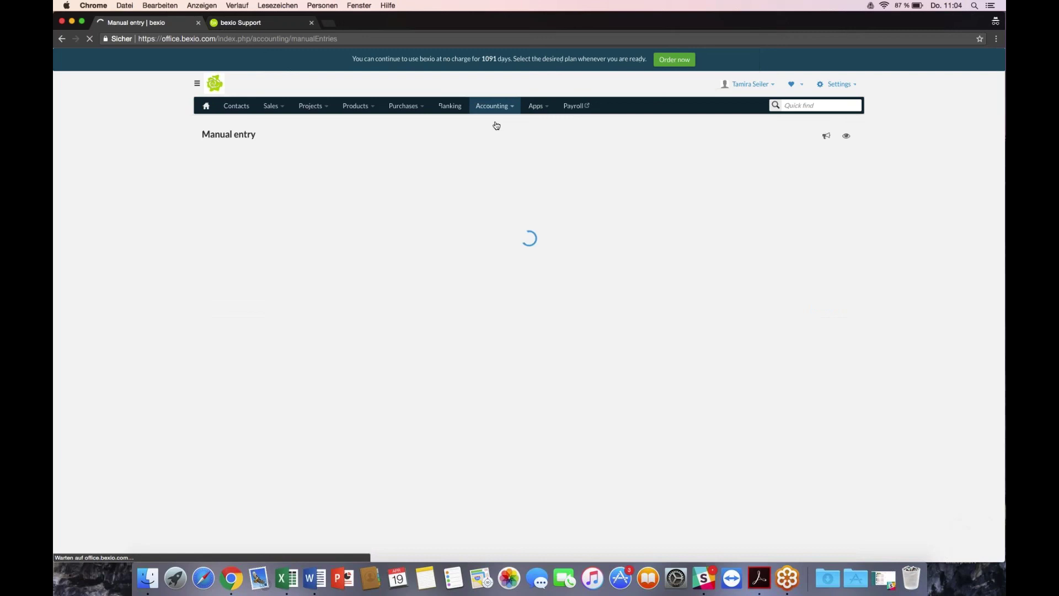
mouse_move(496, 113)
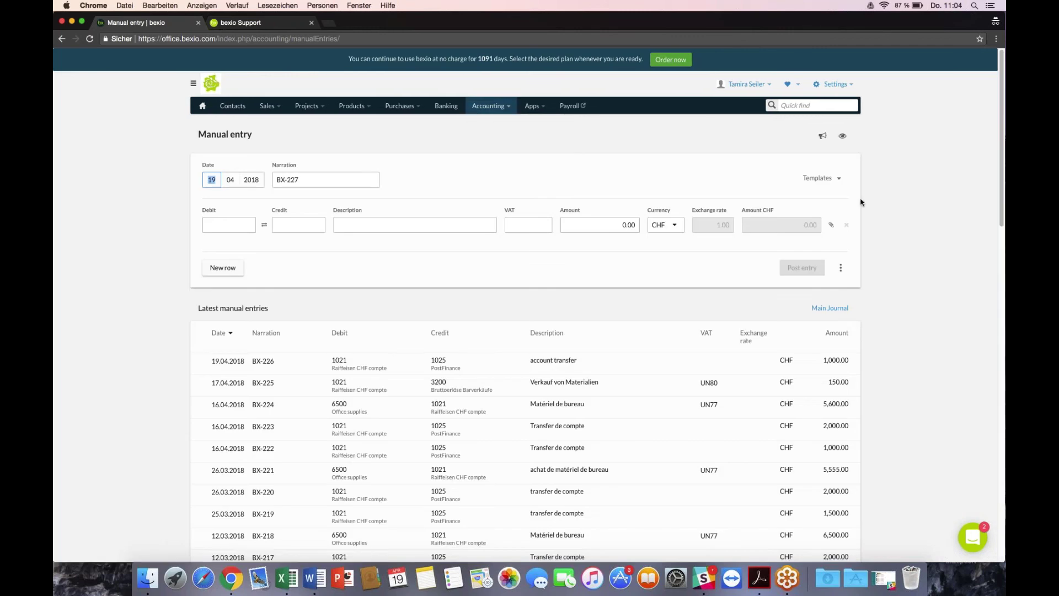
left_click(820, 177)
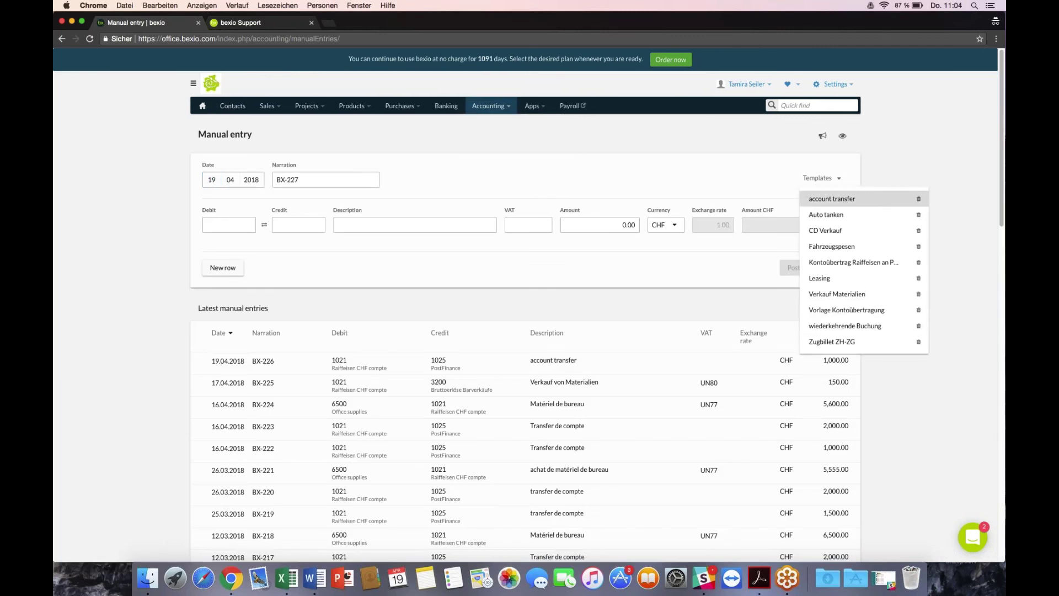
left_click(846, 200)
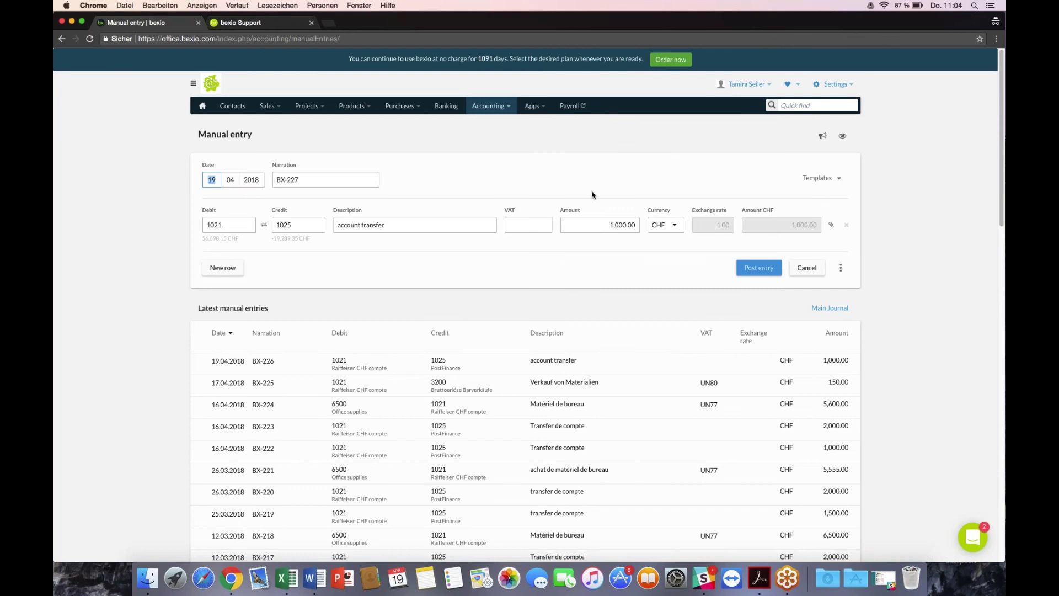
left_click(607, 223)
type("2,000")
key("Tab")
left_click(760, 268)
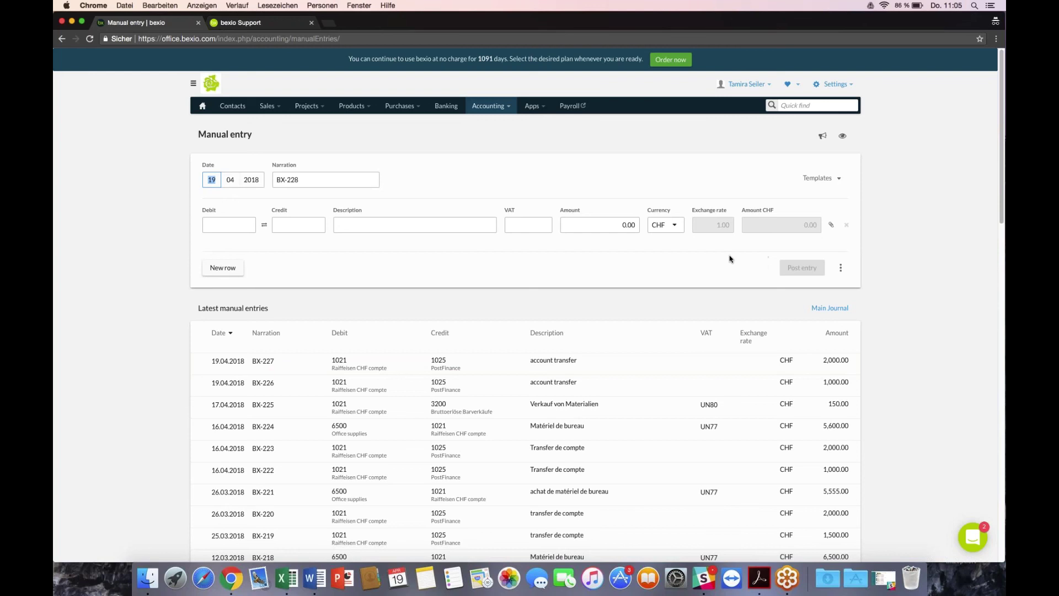
- Set the next manual entry's debit account to 1021 Raiffeisen CHF compte and its credit account to 6500 Office supplies
left_click(309, 182)
key("Tab")
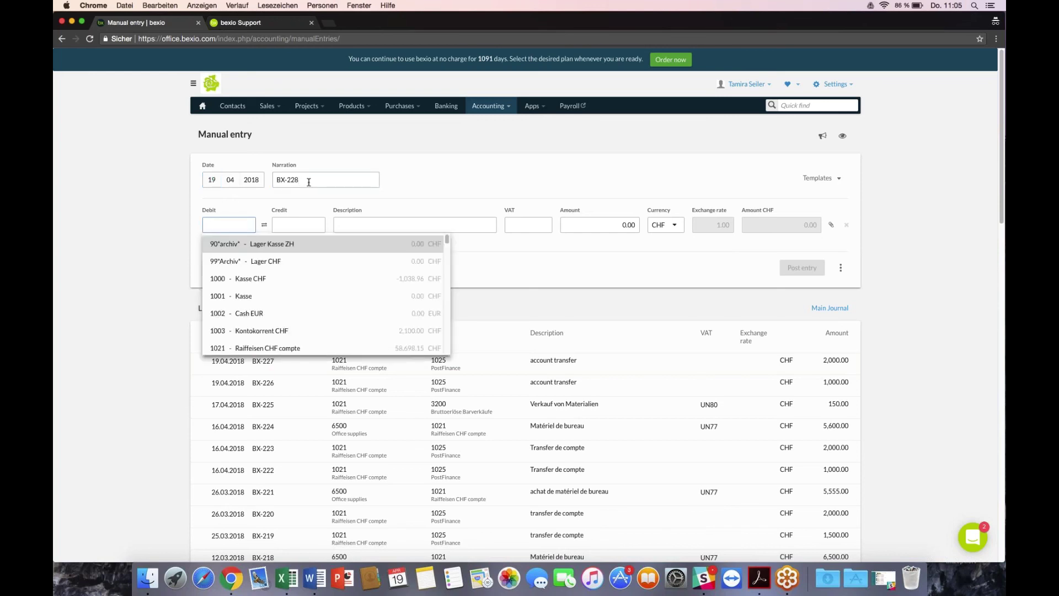
type("1021")
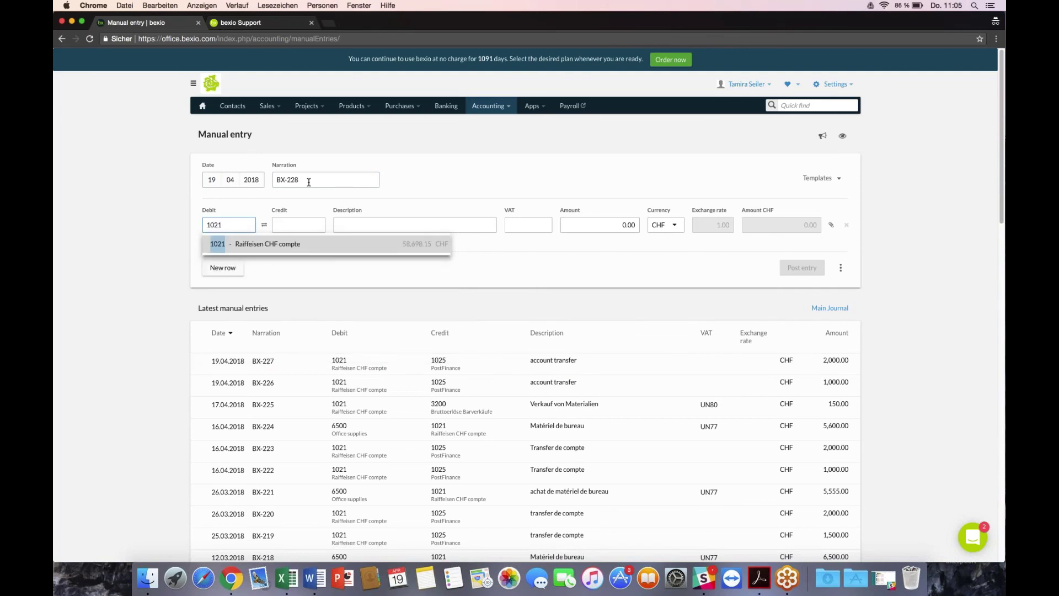
key("Tab")
type("6500")
key("Tab")
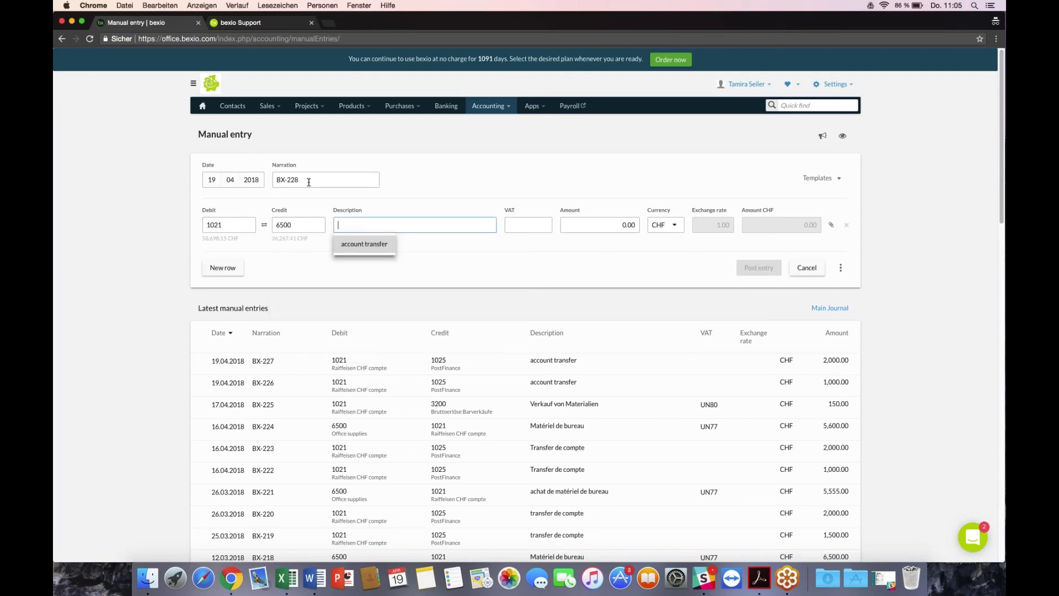
- Enter "office material" as the manual entry's description and go on to its VAT choice
type("odff")
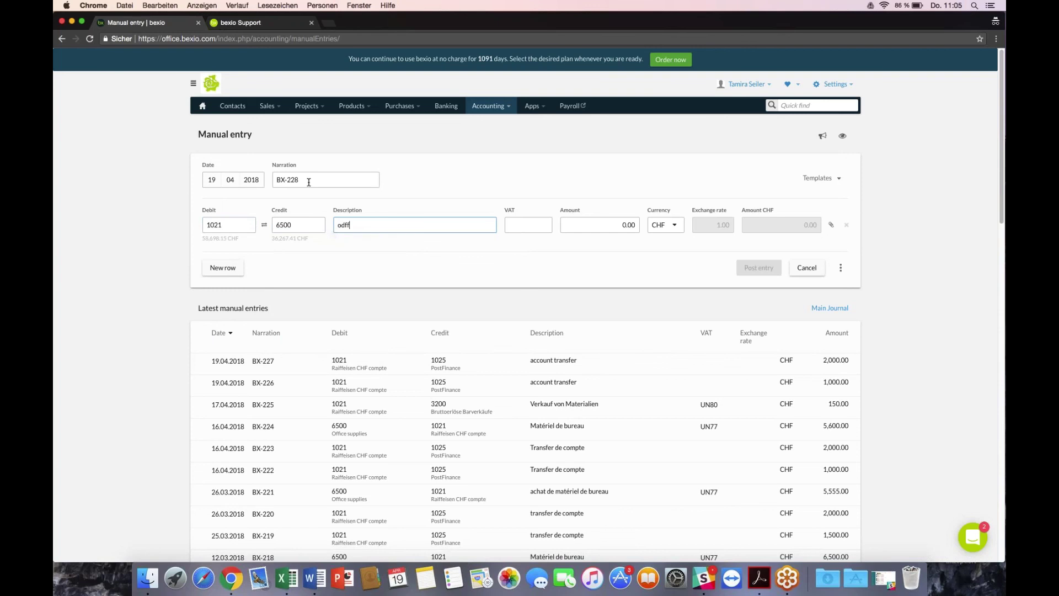
key("BackSpace")
key("BackSpace")
key("BackSpace")
type("ffice material")
key("Tab")
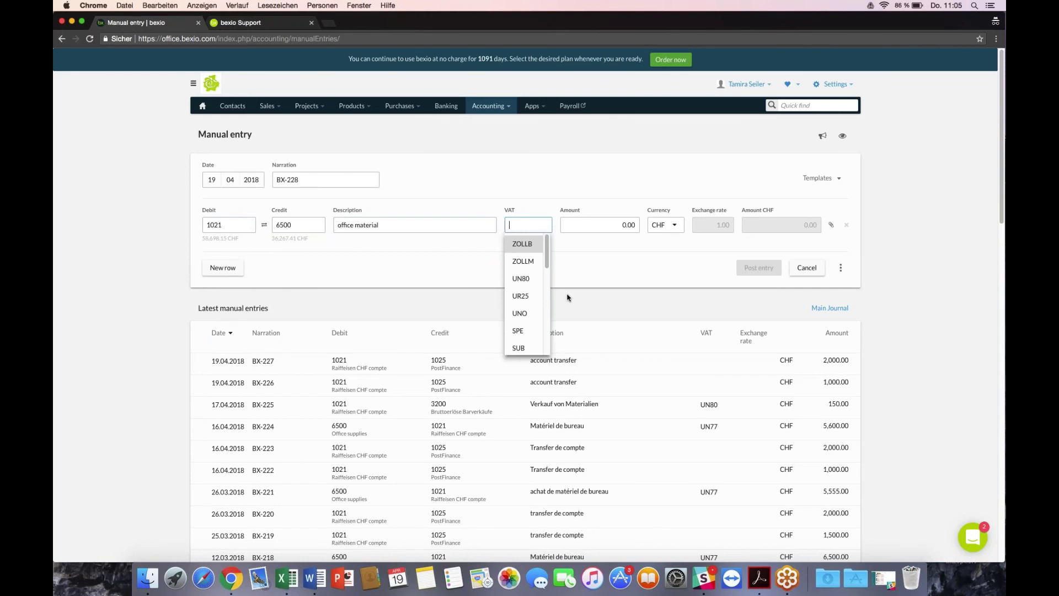
- Choose VAT code UN77 for the office material entry and set its amount to 5,600 CHF
scroll(553, 297, "down", 1)
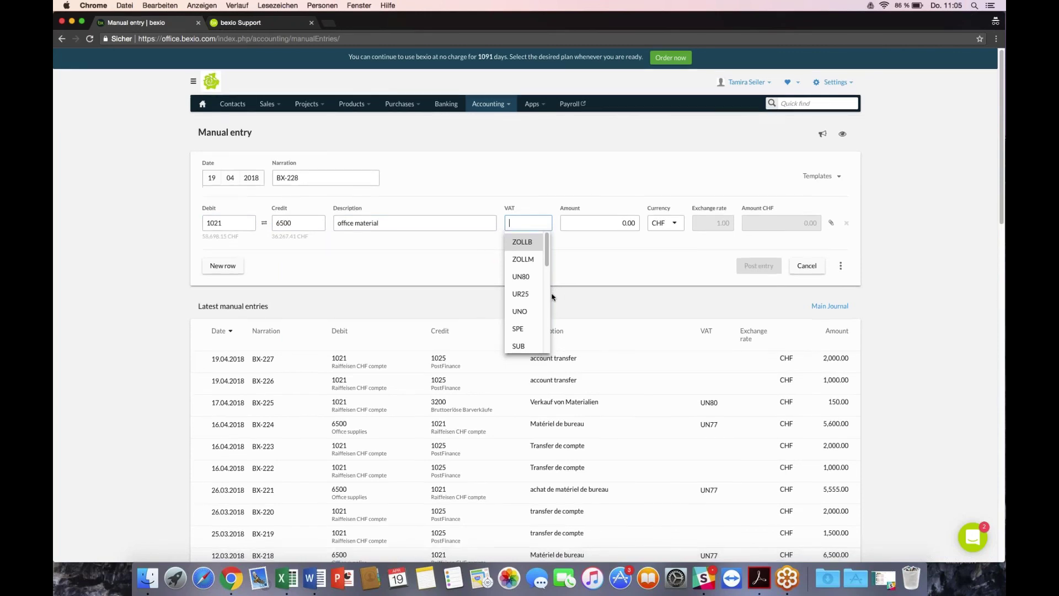
scroll(553, 298, "down", 2)
scroll(527, 267, "down", 5)
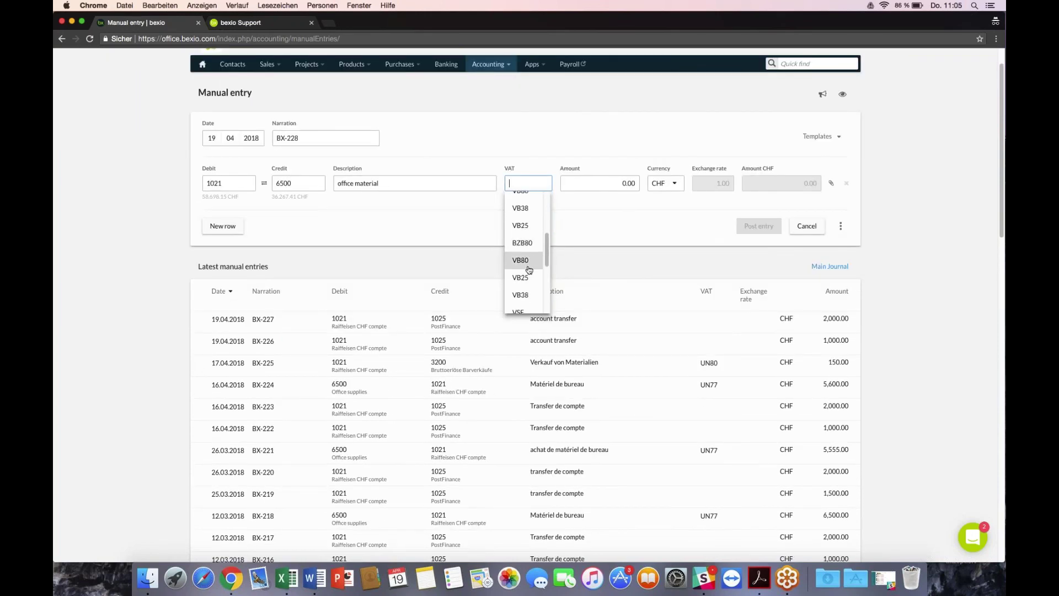
scroll(531, 270, "down", 3)
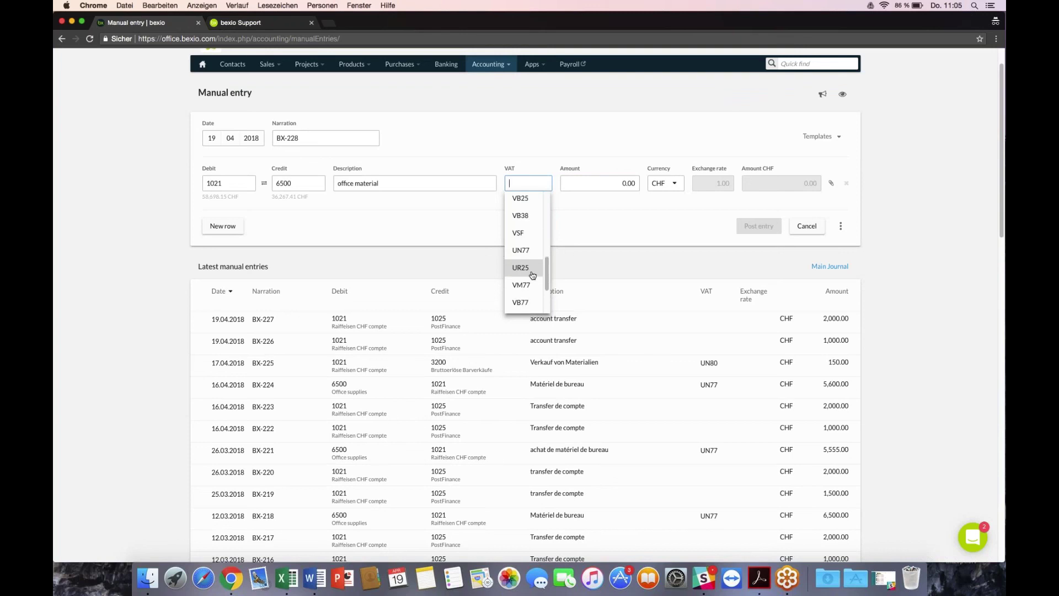
left_click(523, 253)
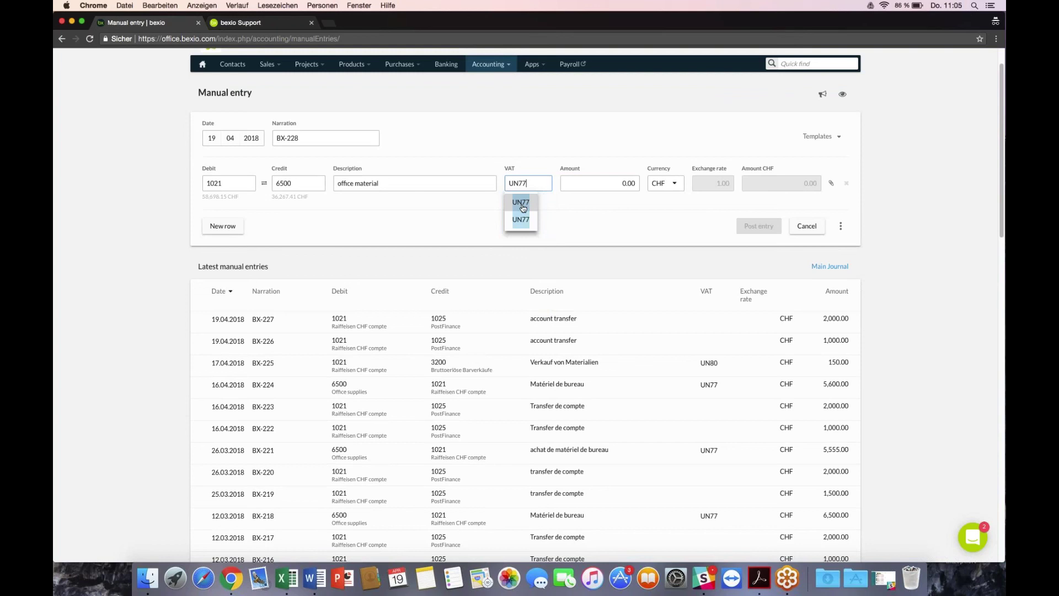
key("Tab")
type("5600")
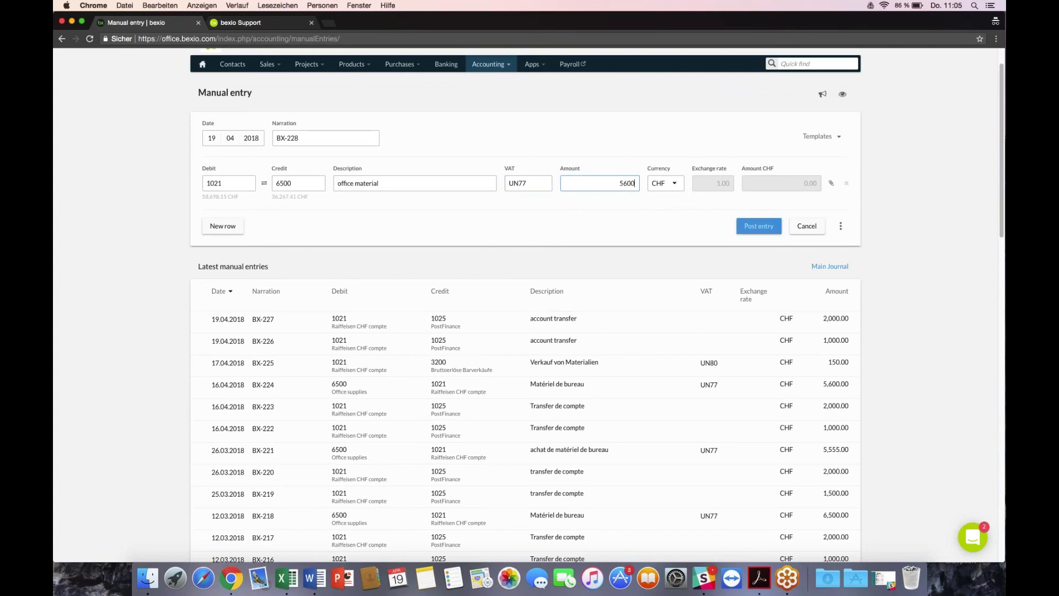
key("Tab")
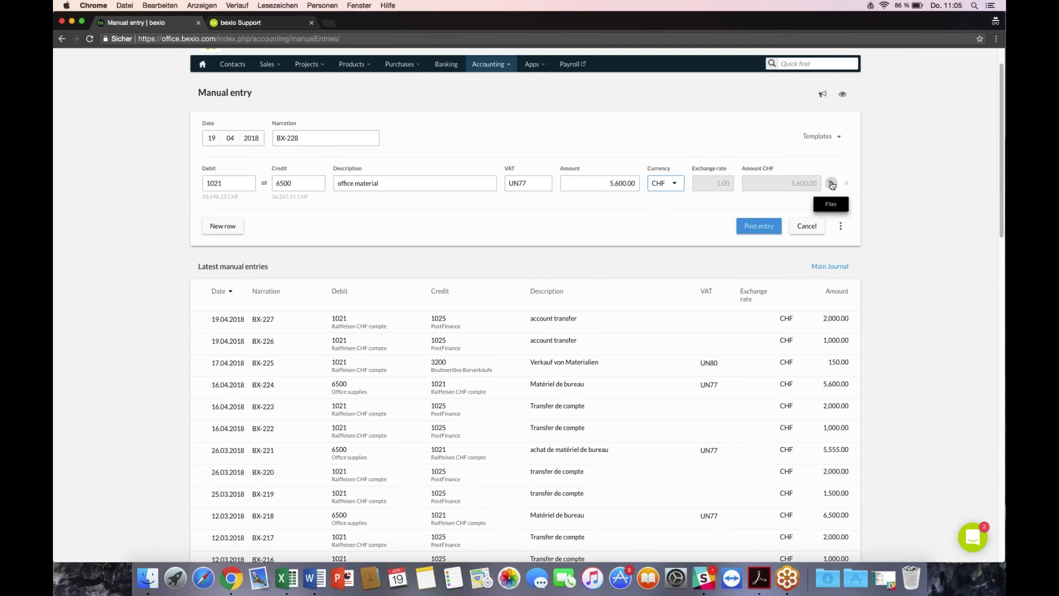
- Post the office material entry with the VAT rate assigned to the credit account 6500 Office supplies
left_click(758, 226)
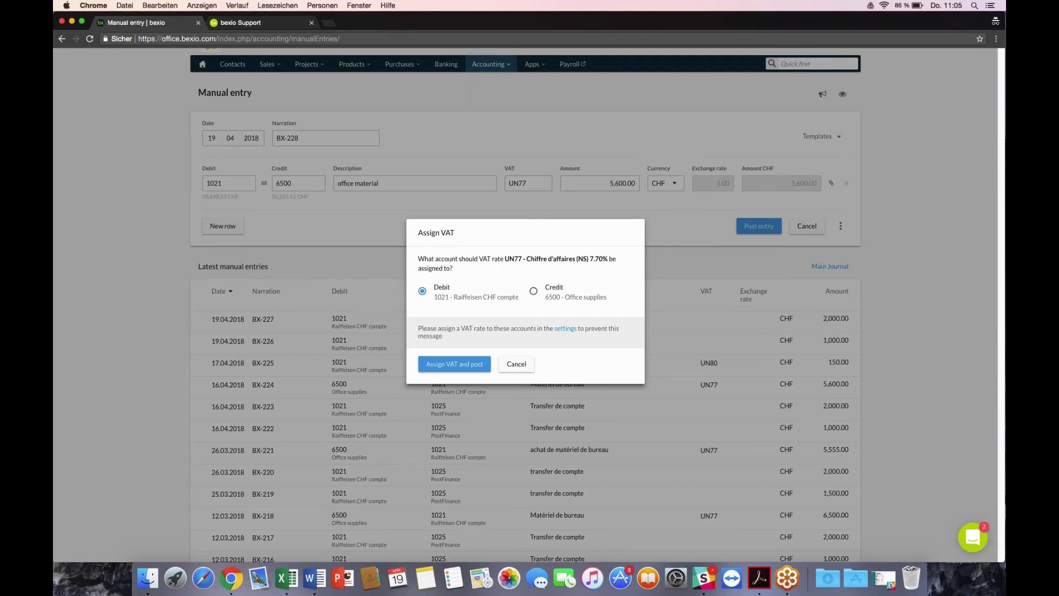
left_click(534, 292)
left_click(471, 367)
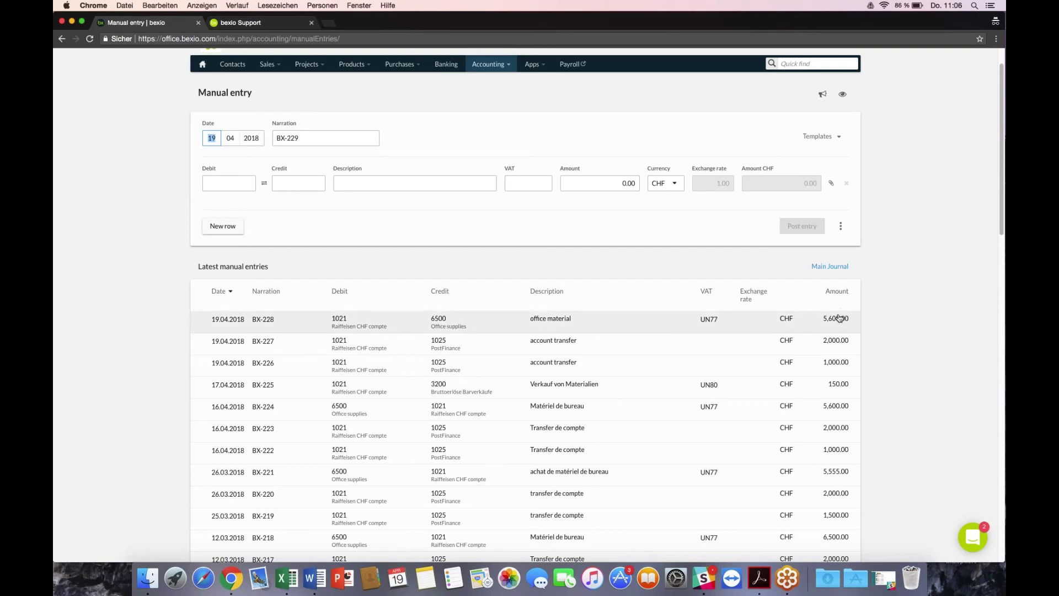
- Open the VAT report and show its tax form for the period Q02 / 2017
left_click(486, 64)
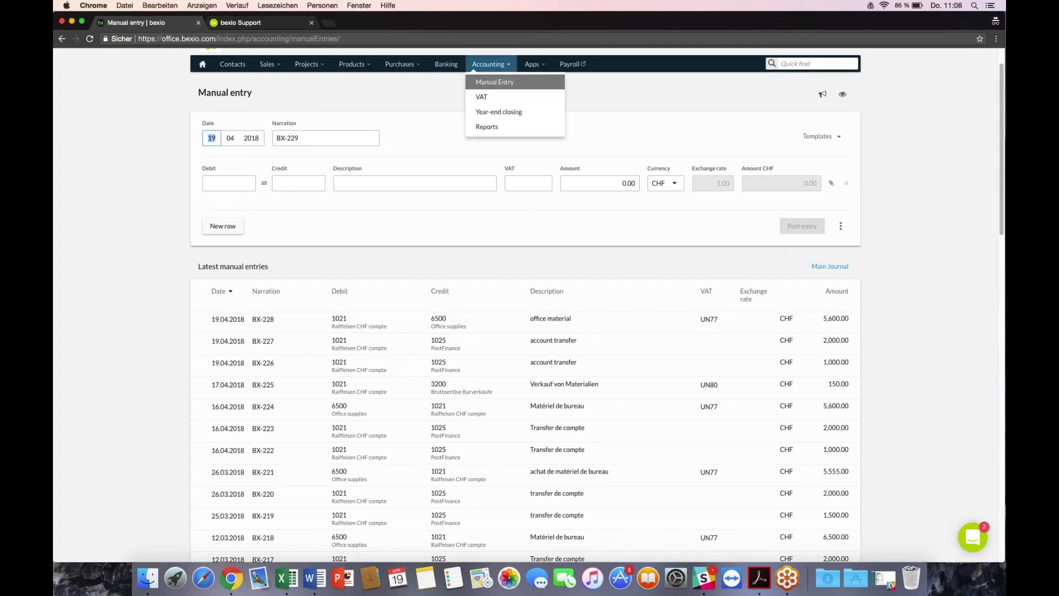
left_click(493, 97)
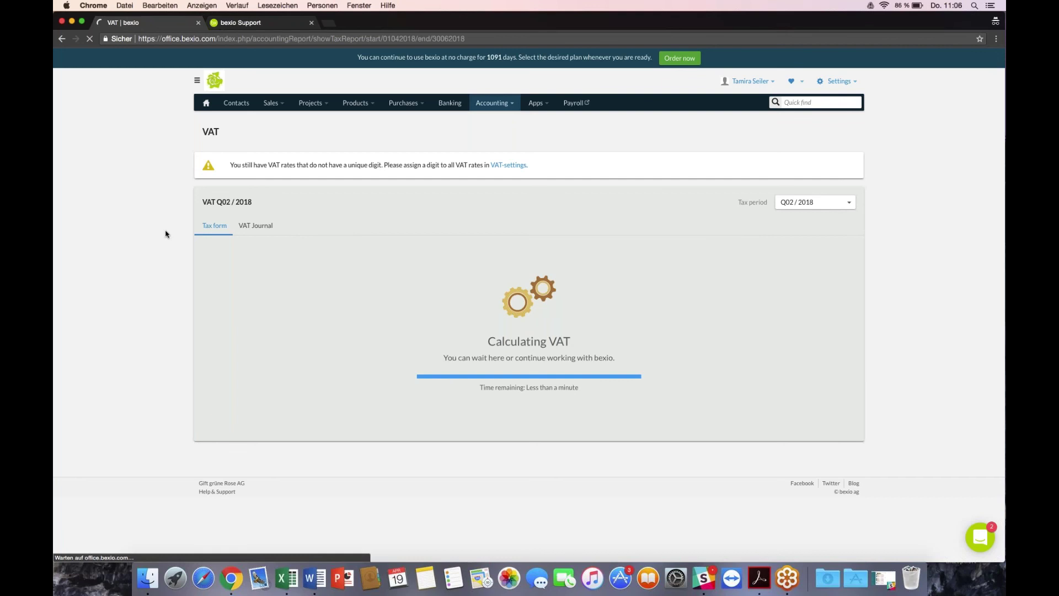
left_click(824, 203)
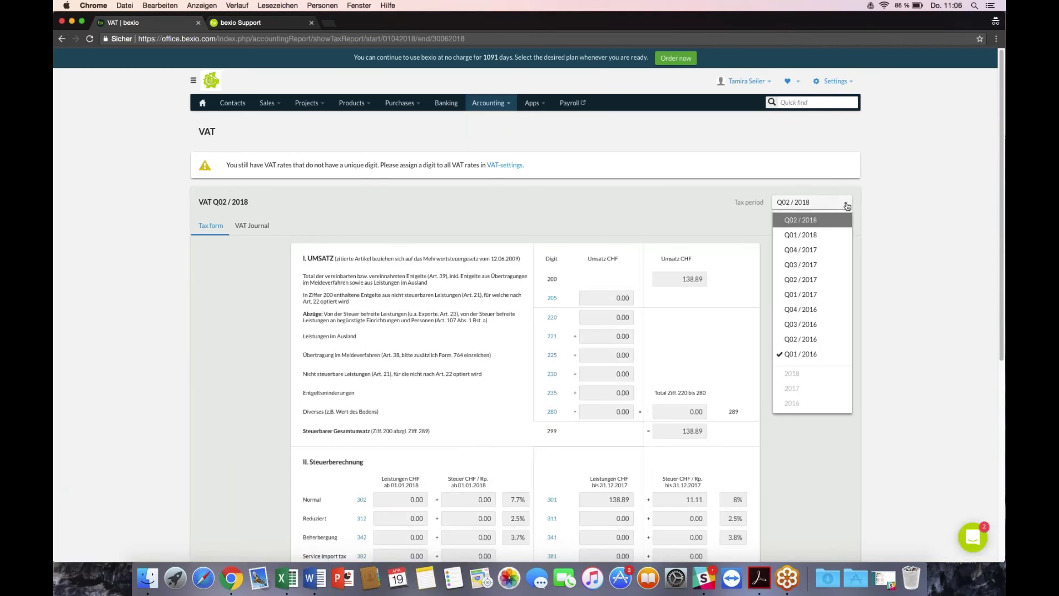
left_click(820, 280)
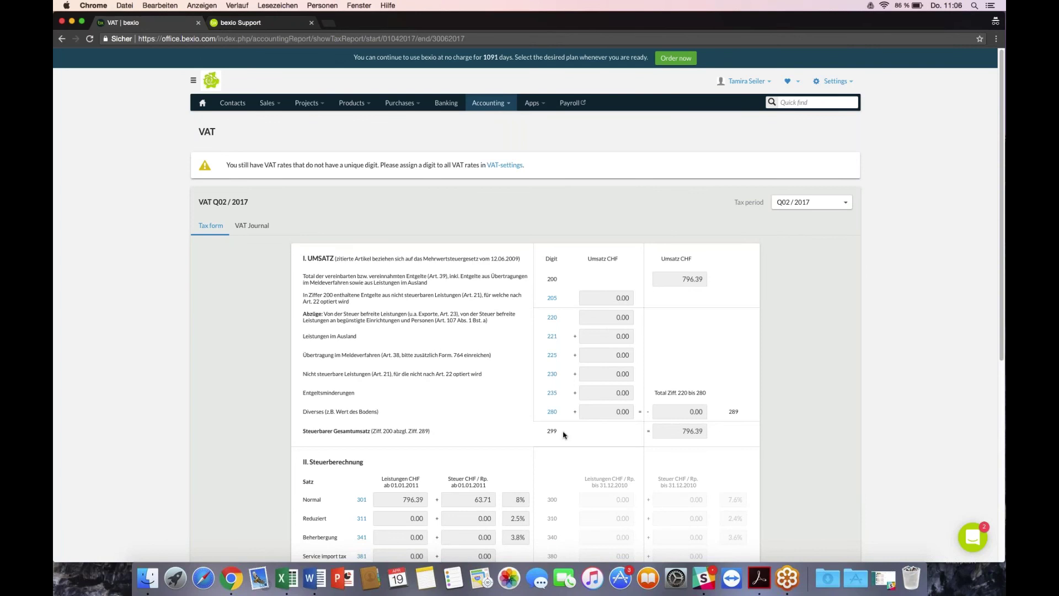
- Review the tax form's turnover and tax calculation, and open the VAT journal for digit 301 with its digit choices
scroll(564, 435, "down", 1)
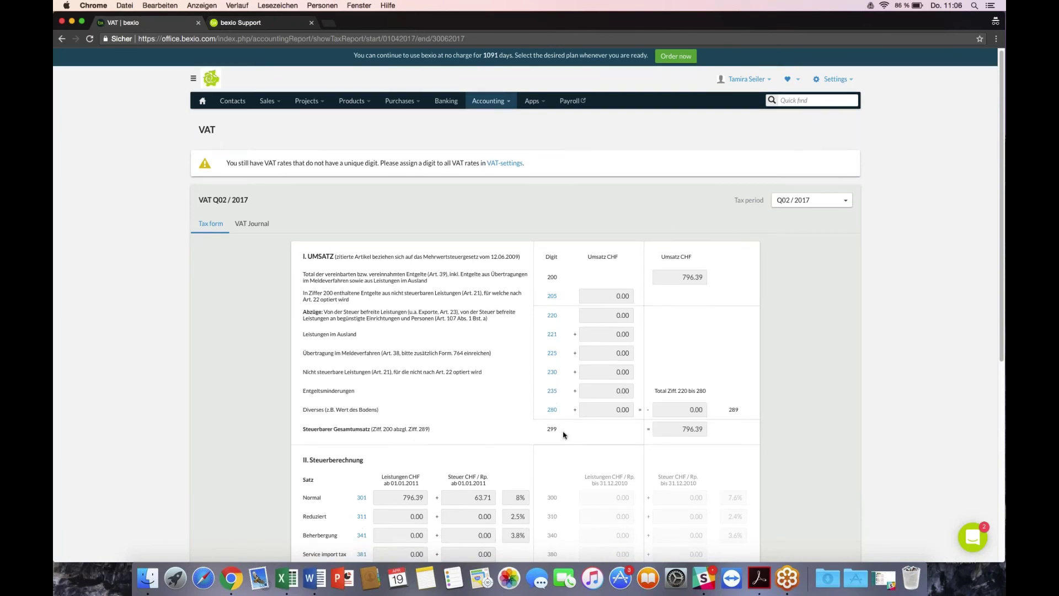
scroll(564, 436, "down", 3)
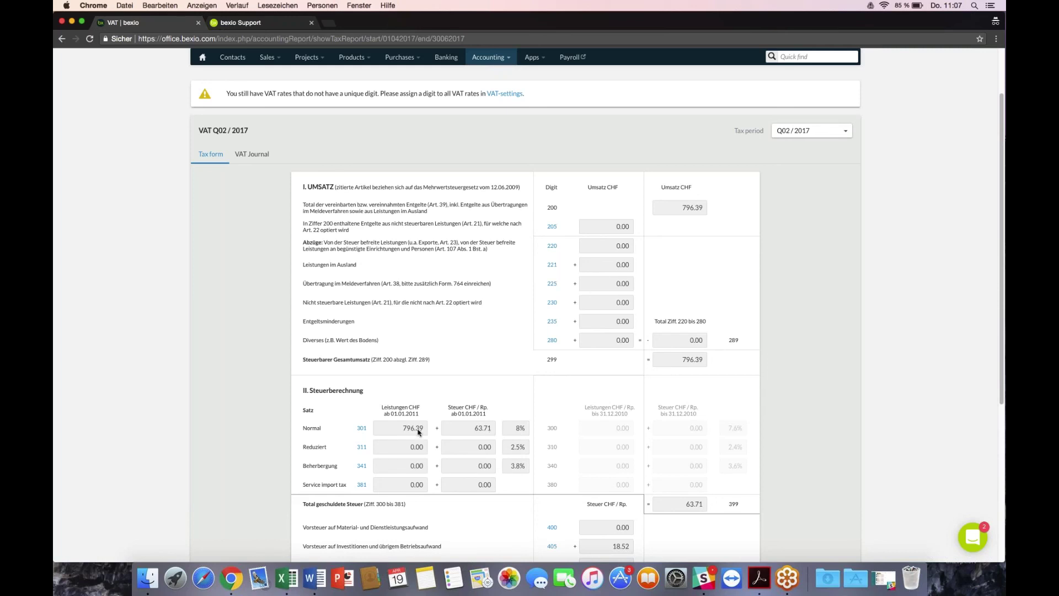
left_click(362, 429)
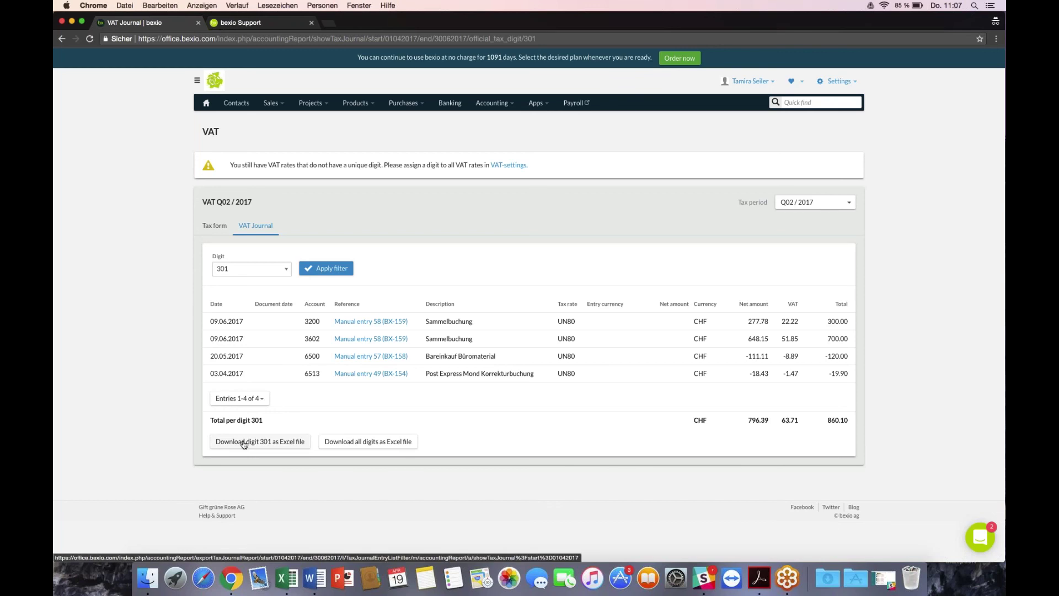
left_click(251, 269)
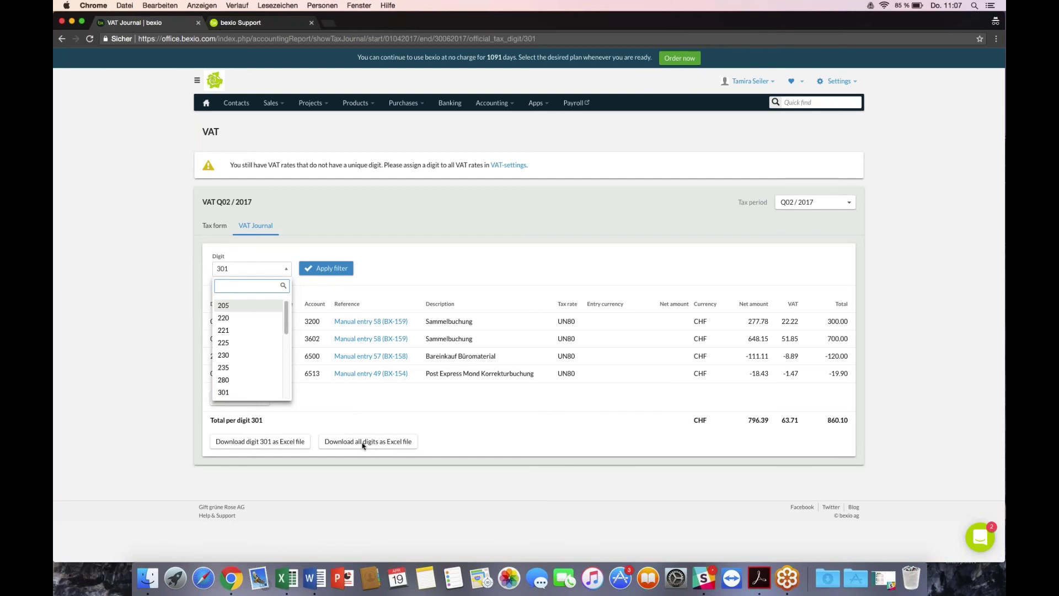
- Return to the Q02 / 2017 tax form and review it down to the input tax and other cash flows sections
left_click(228, 232)
left_click(218, 226)
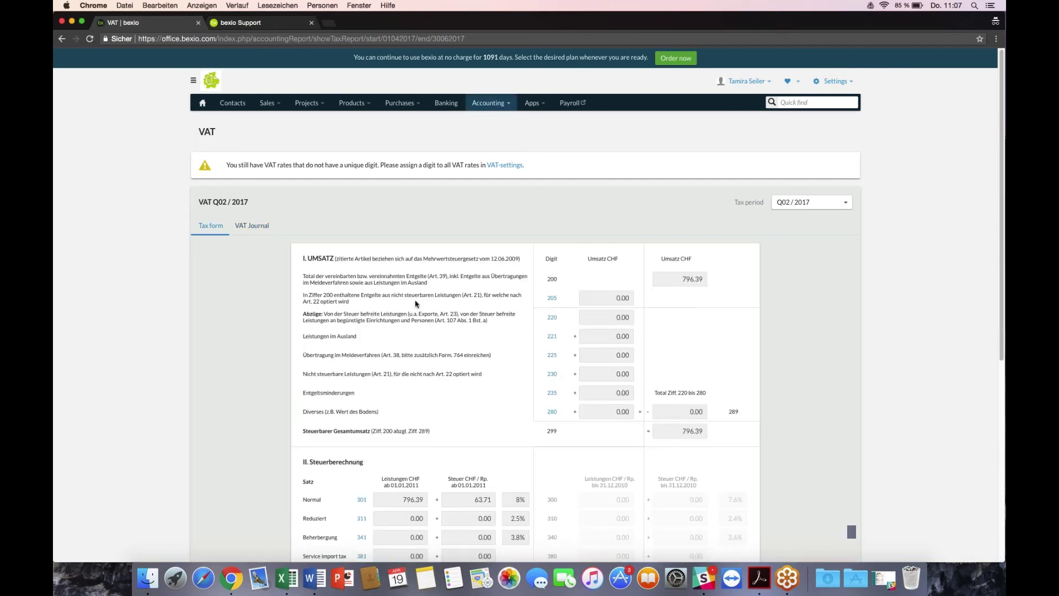
scroll(416, 304, "down", 1)
scroll(851, 531, "down", 10)
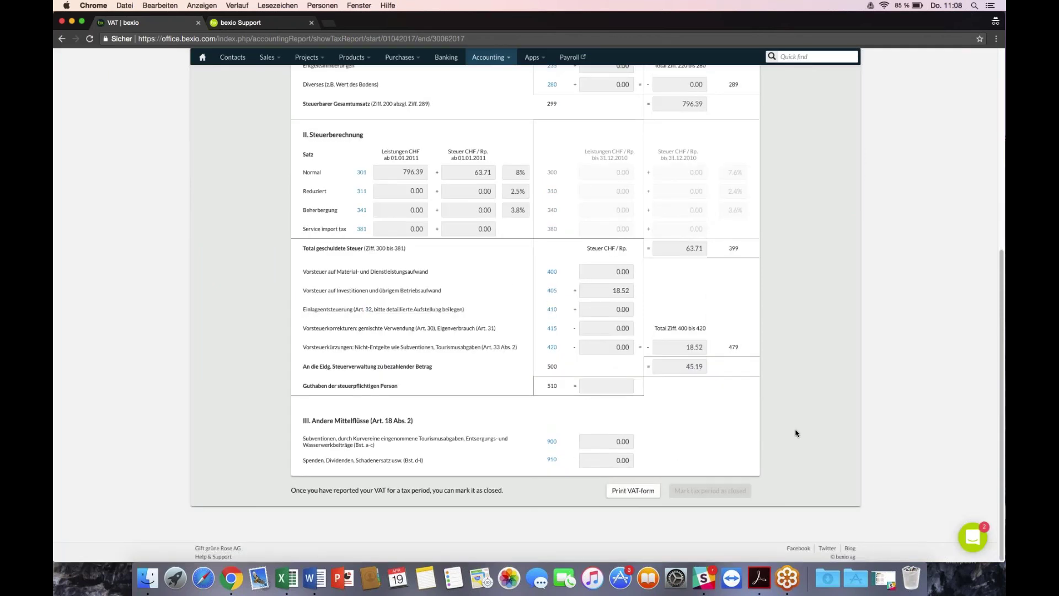
scroll(796, 432, "up", 10)
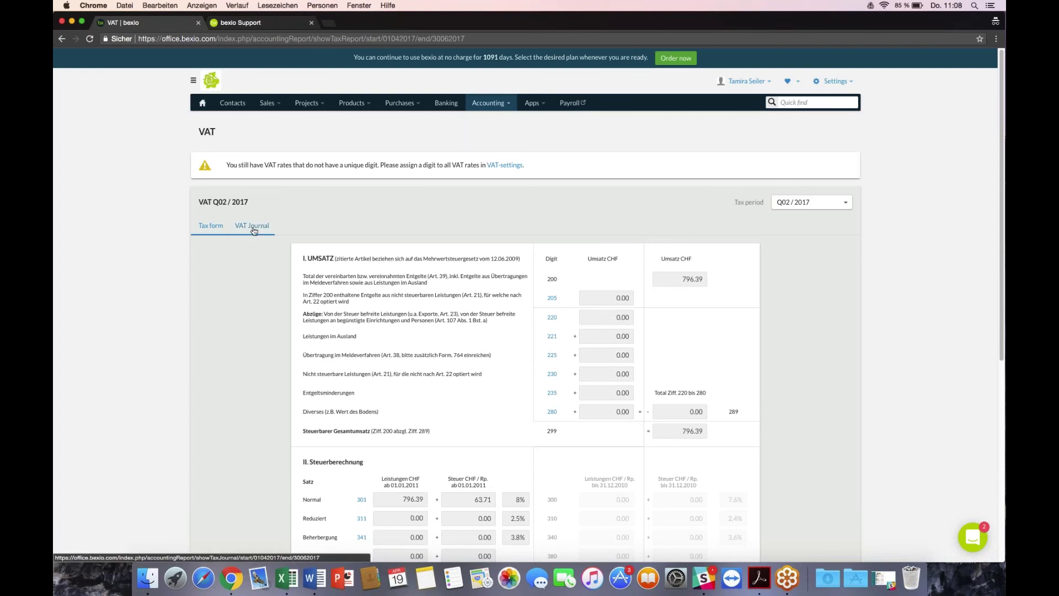
- Open the year-end closing and show the business year closing check for fiscal year 2017
left_click(488, 103)
left_click(516, 151)
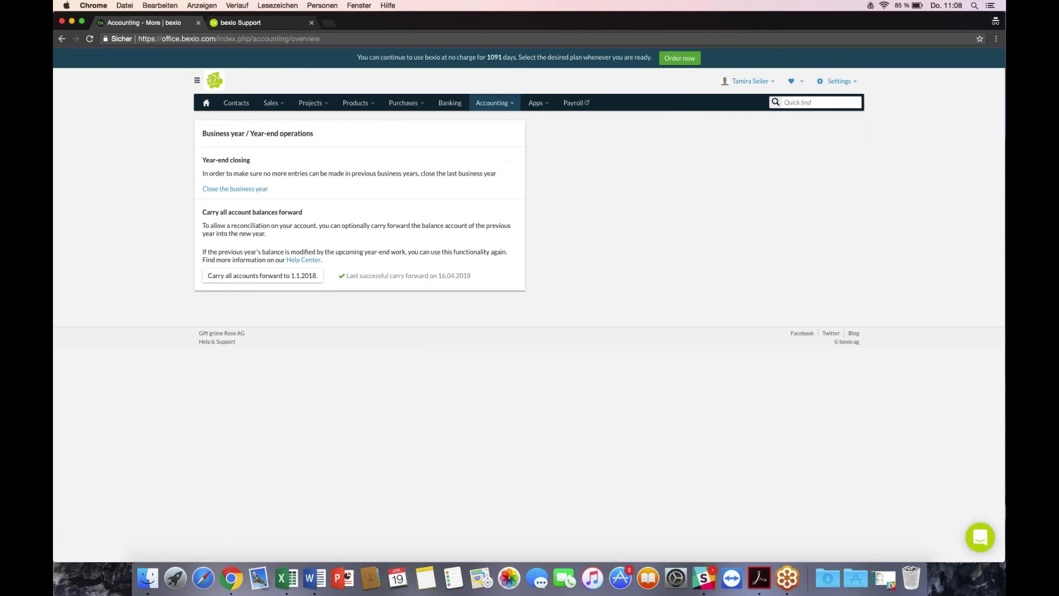
left_click(259, 191)
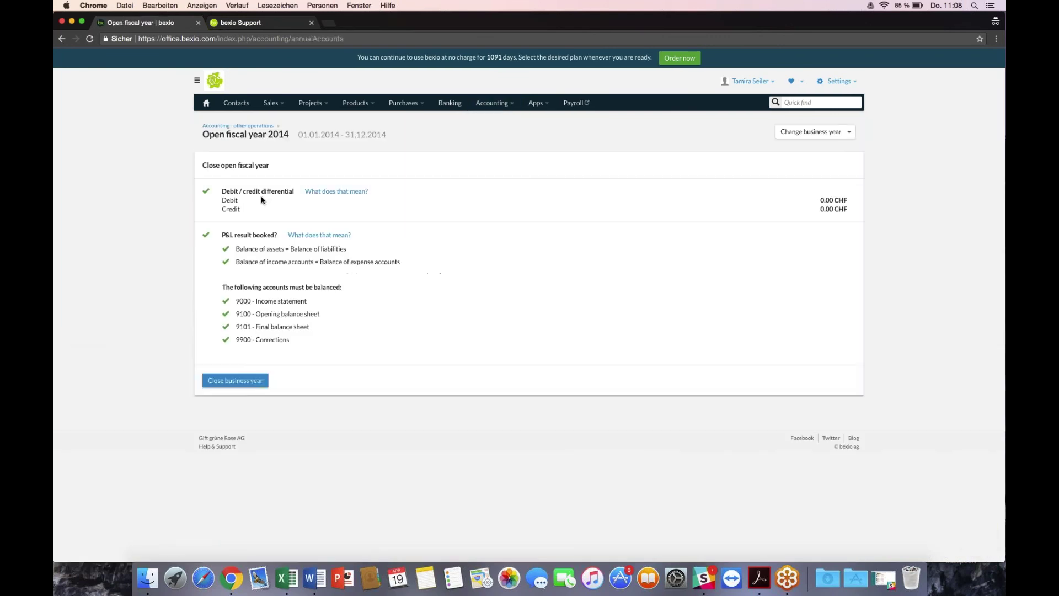
left_click(843, 133)
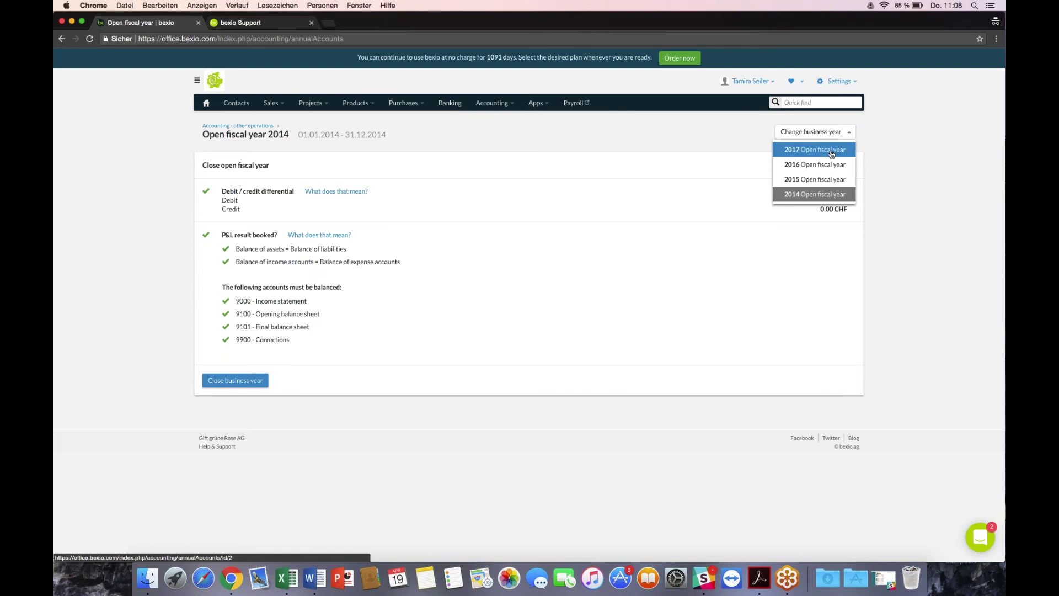
left_click(831, 150)
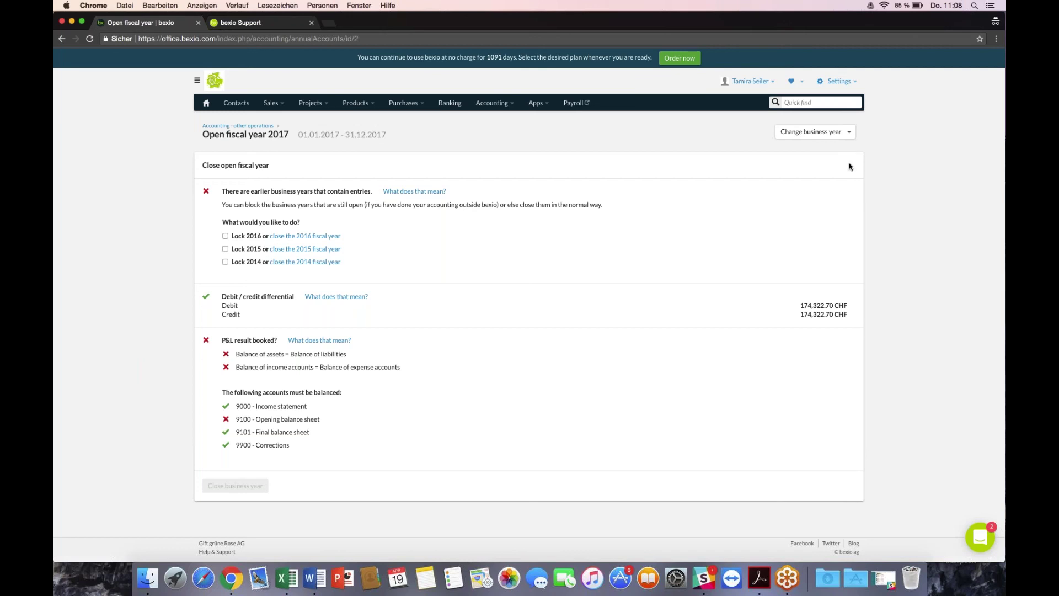
- Mark the earlier business years 2016, 2015 and 2014 for locking, and highlight the list of accounts that must be balanced
left_click(225, 236)
left_click(225, 249)
left_click(225, 262)
left_click_drag(222, 392, 290, 445)
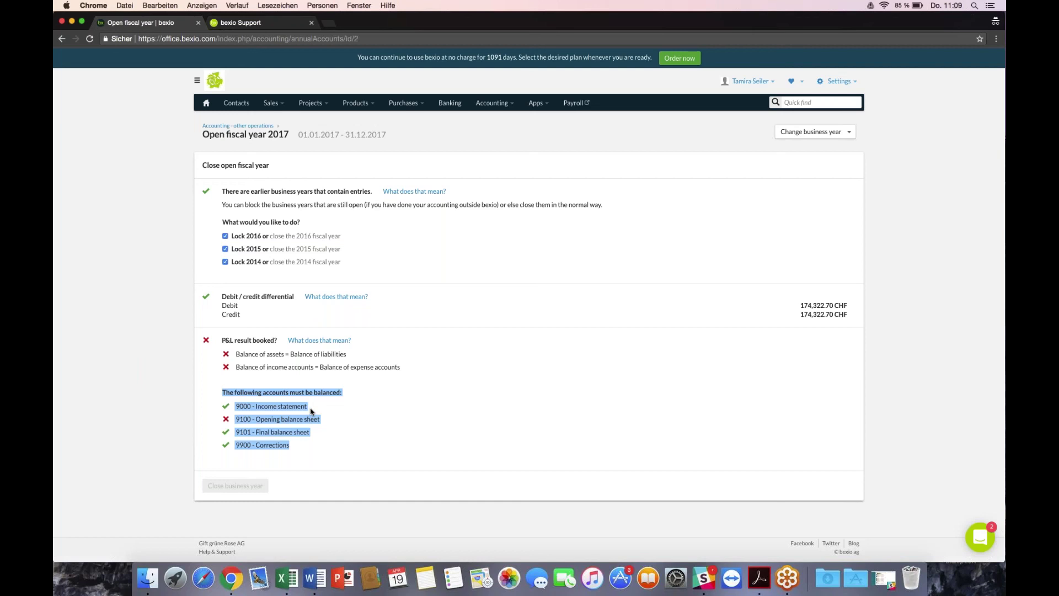
left_click(491, 103)
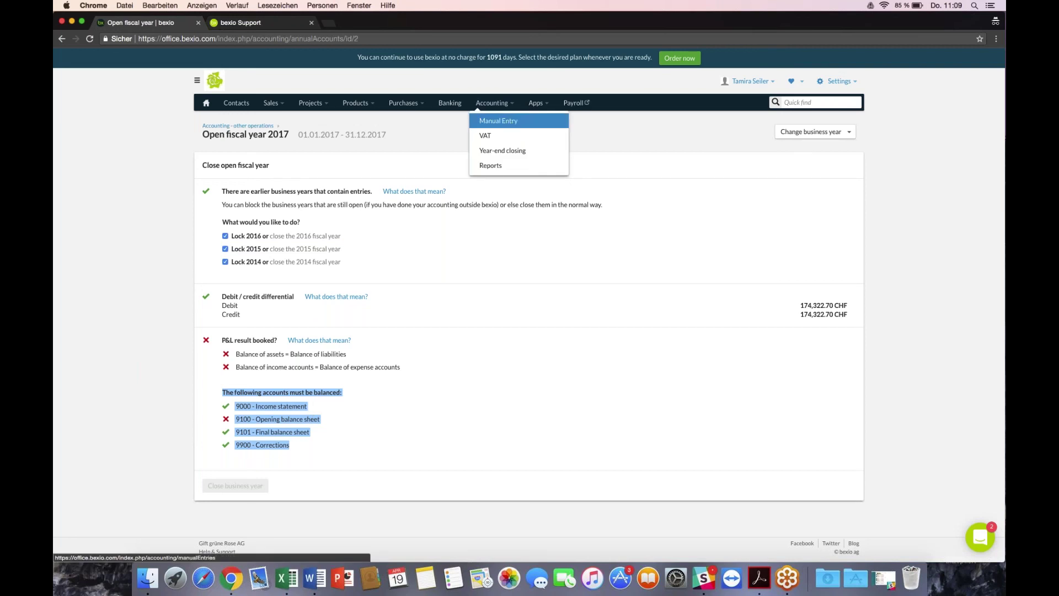
left_click(511, 129)
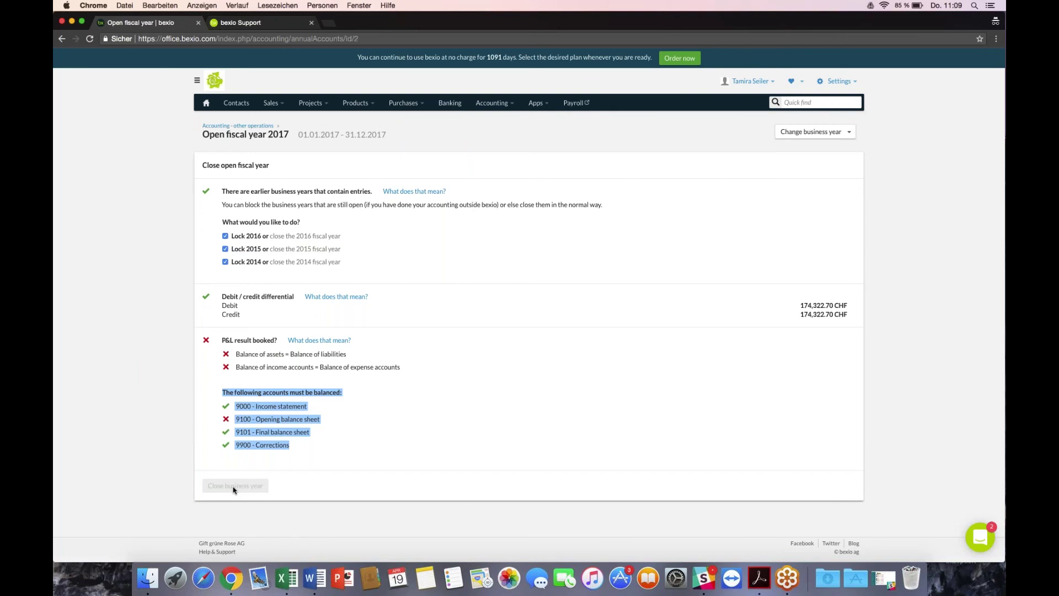
- Open the accountant invitation form from the plans and users settings, ready for the accountant's email address
left_click(856, 83)
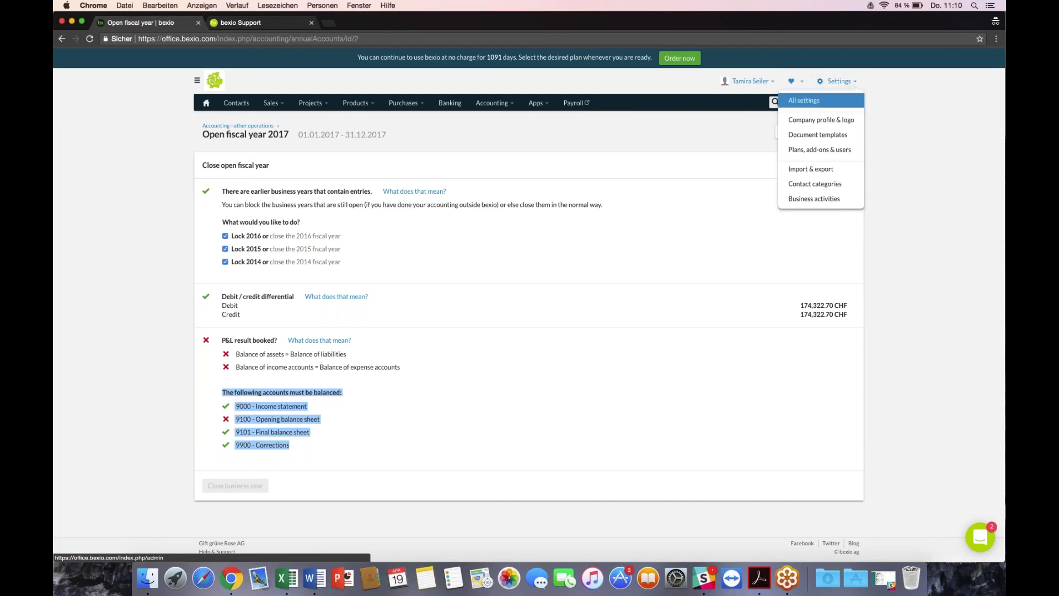
left_click(837, 152)
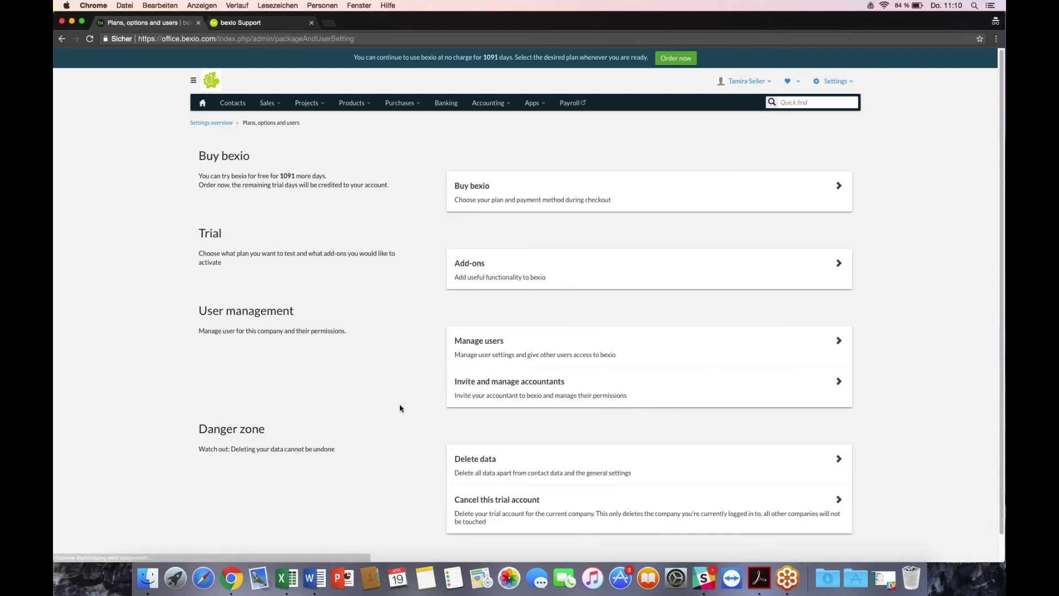
left_click(501, 386)
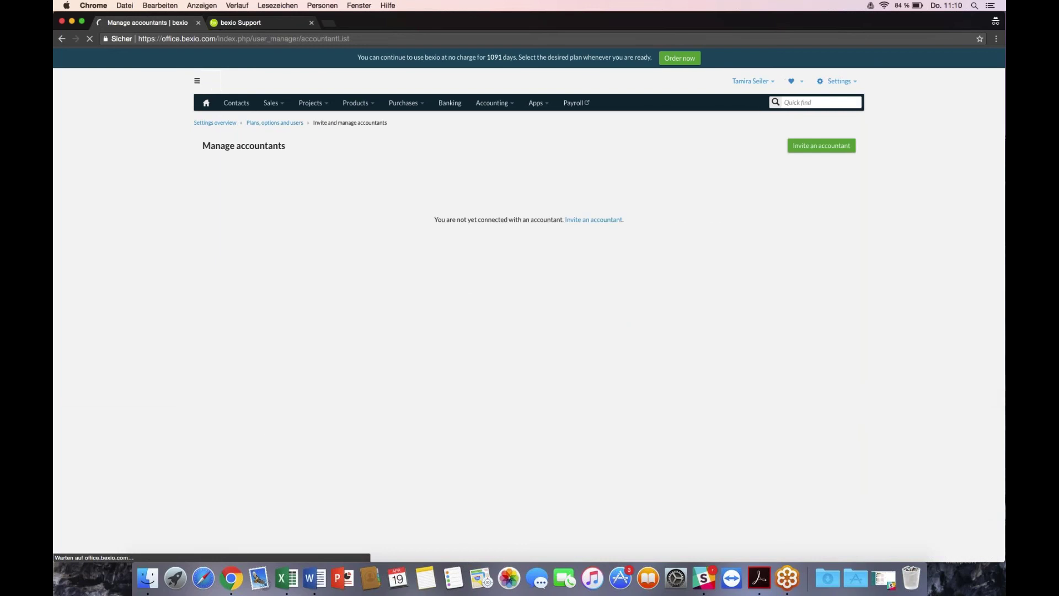
left_click(821, 147)
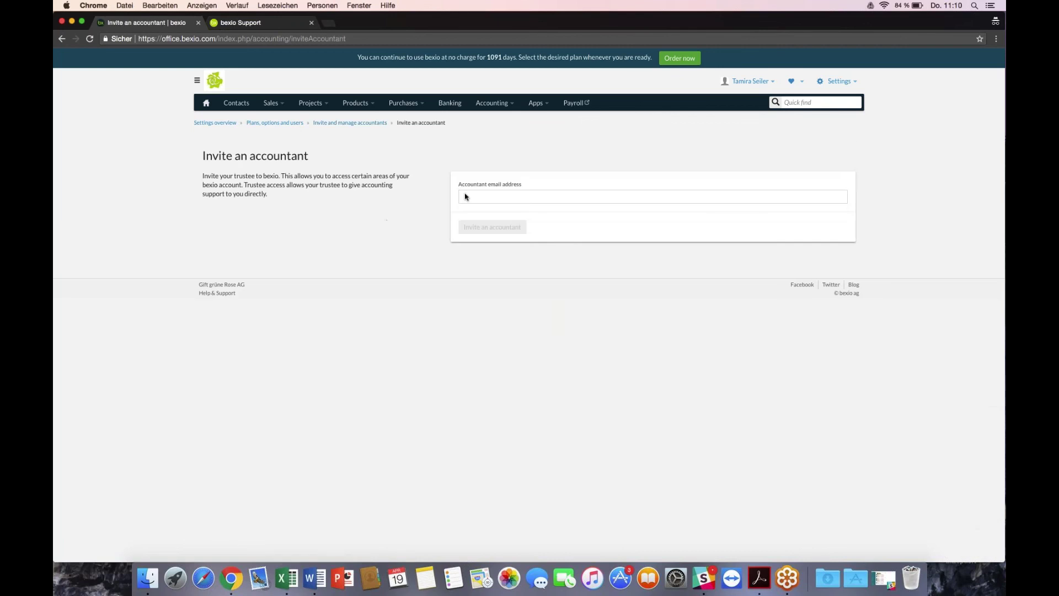
left_click(479, 197)
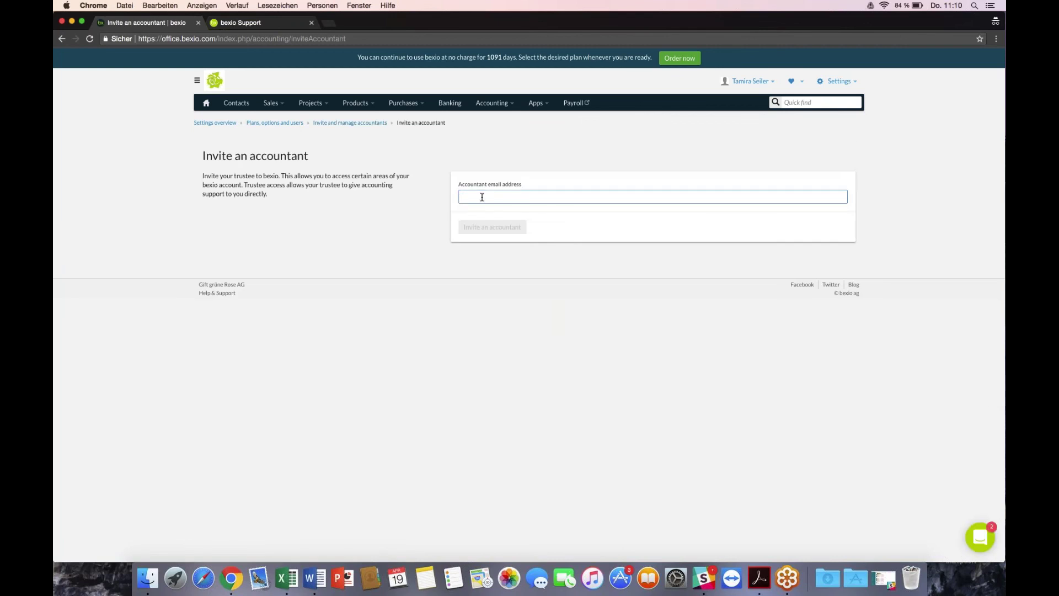
- Leave the invitation, open the permissions of the first user in user management, and review the module, edit and view rights
left_click(62, 38)
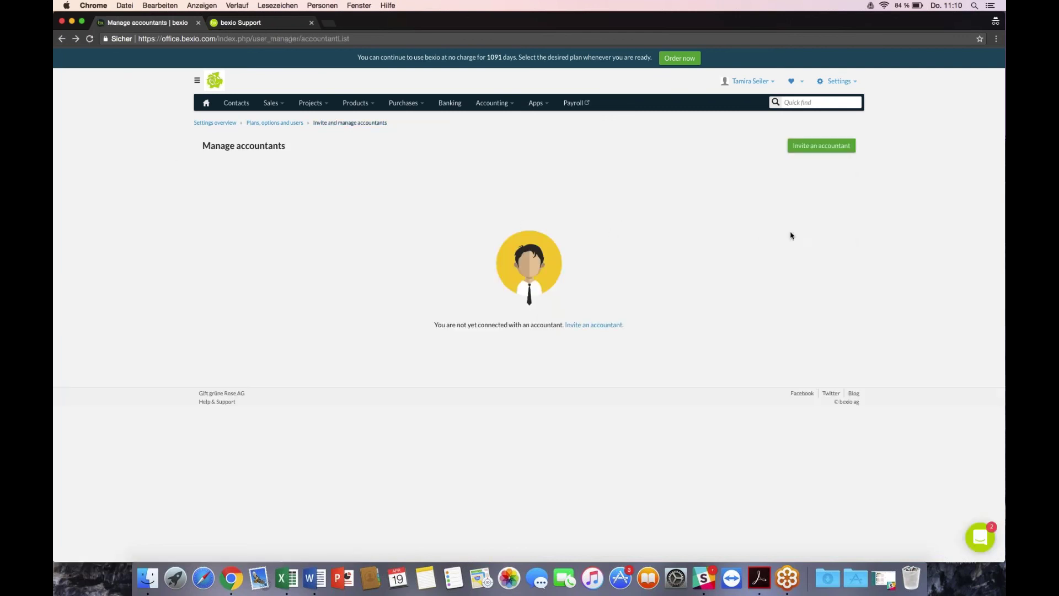
left_click(63, 39)
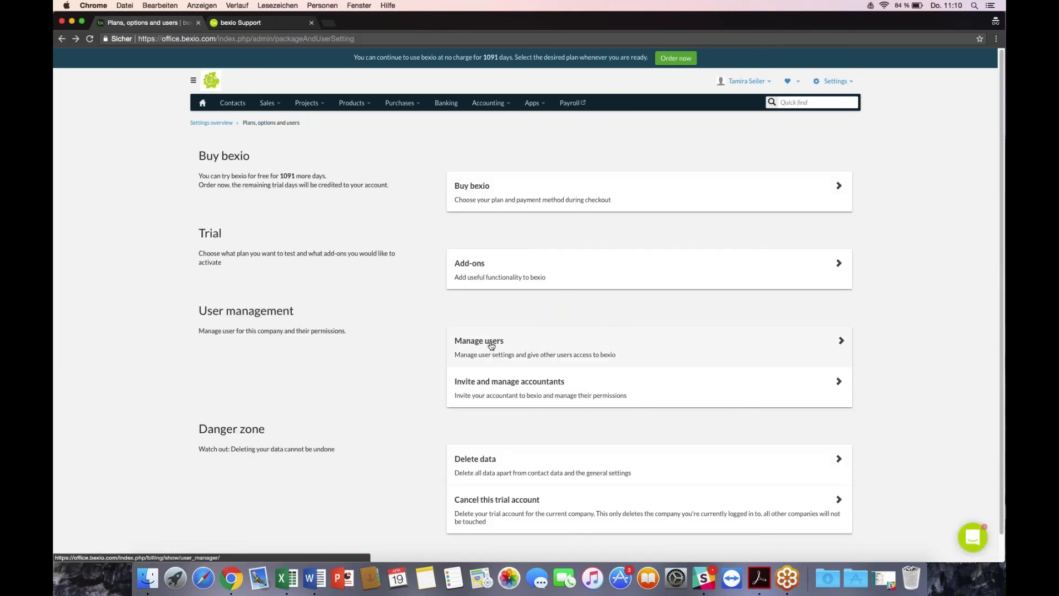
left_click(490, 346)
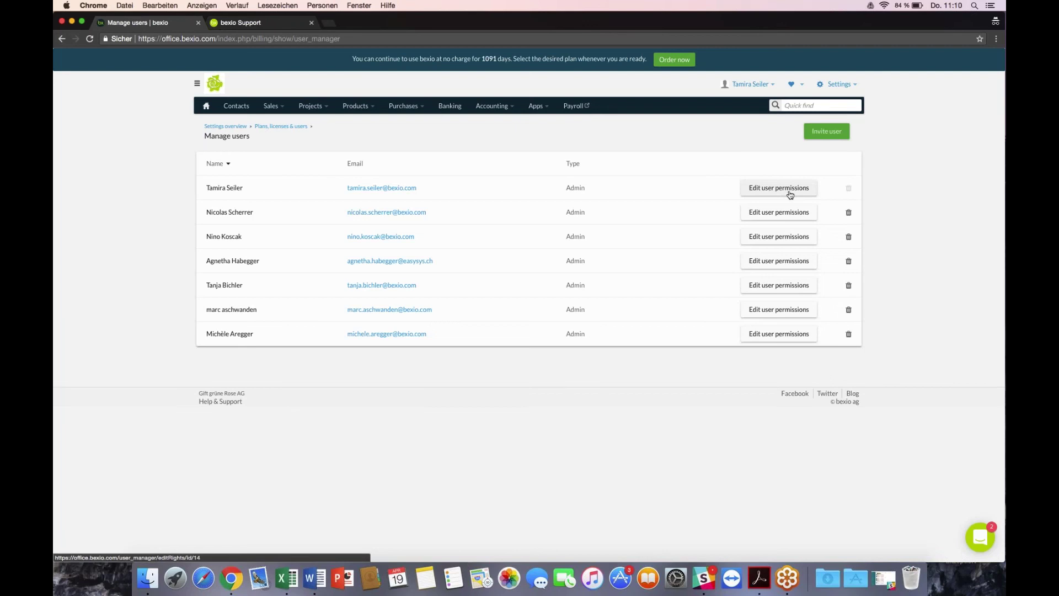
left_click(797, 192)
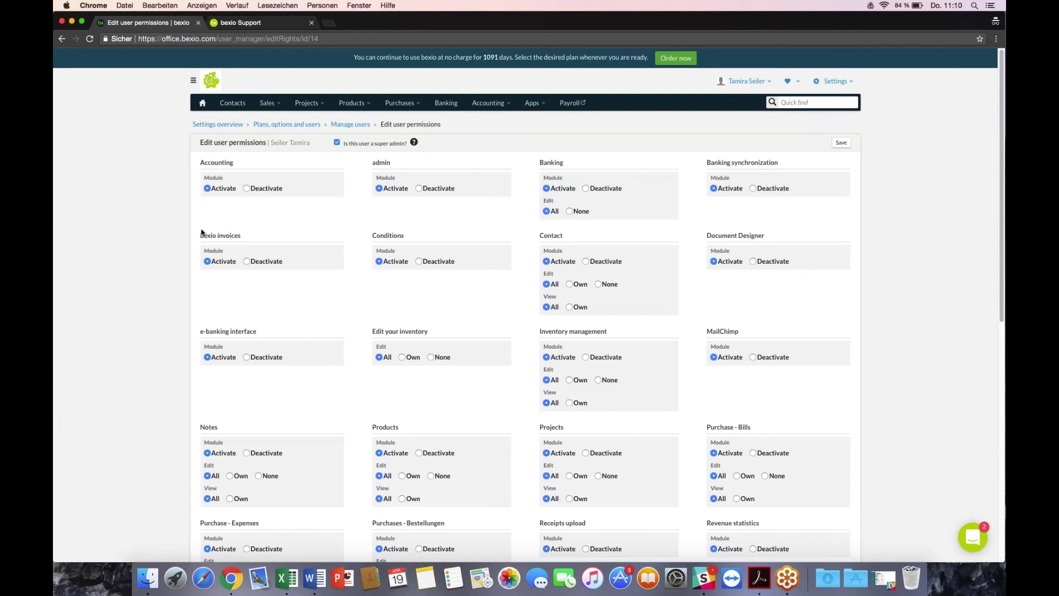
scroll(118, 265, "down", 2)
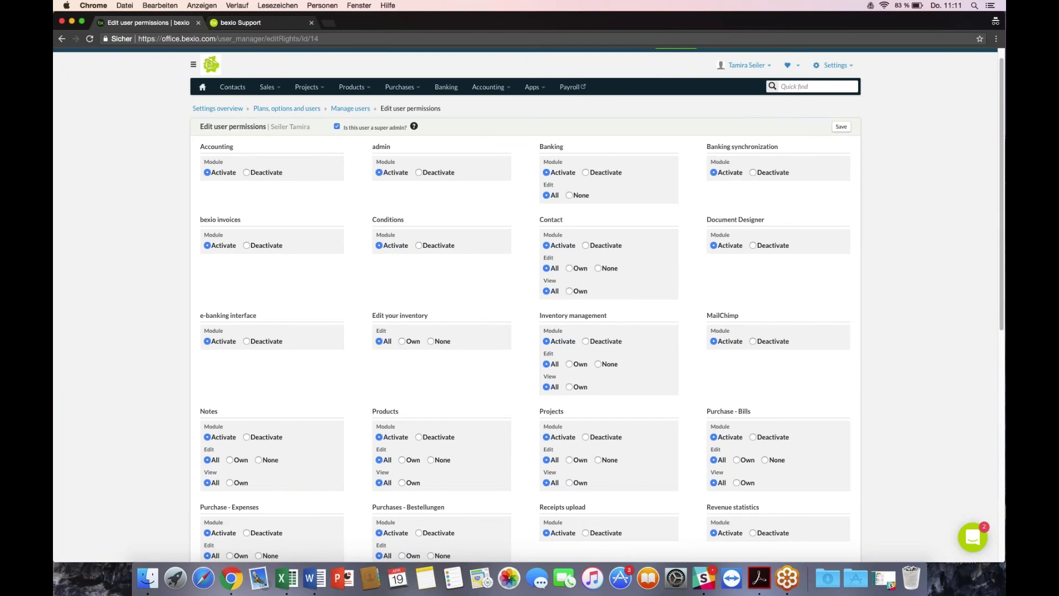
mouse_move(402, 87)
scroll(402, 134, "down", 3)
scroll(204, 557, "down", 10)
scroll(204, 557, "up", 12)
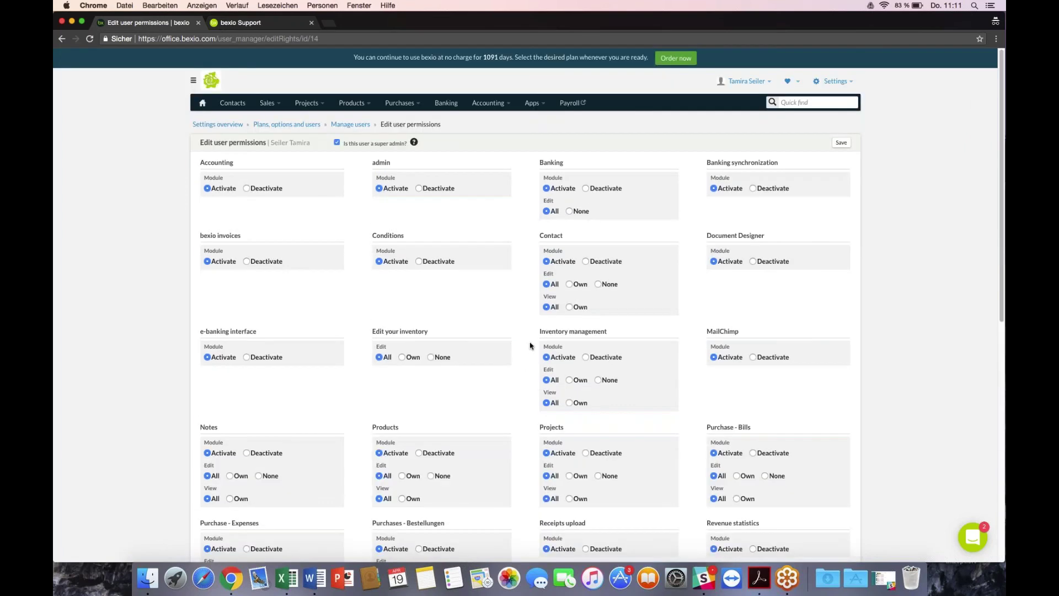
- Open the sales export assistant and proceed to the document choices for 19.04.2017 to 19.04.2018 in Excel 2003 (.xls) format
mouse_move(835, 82)
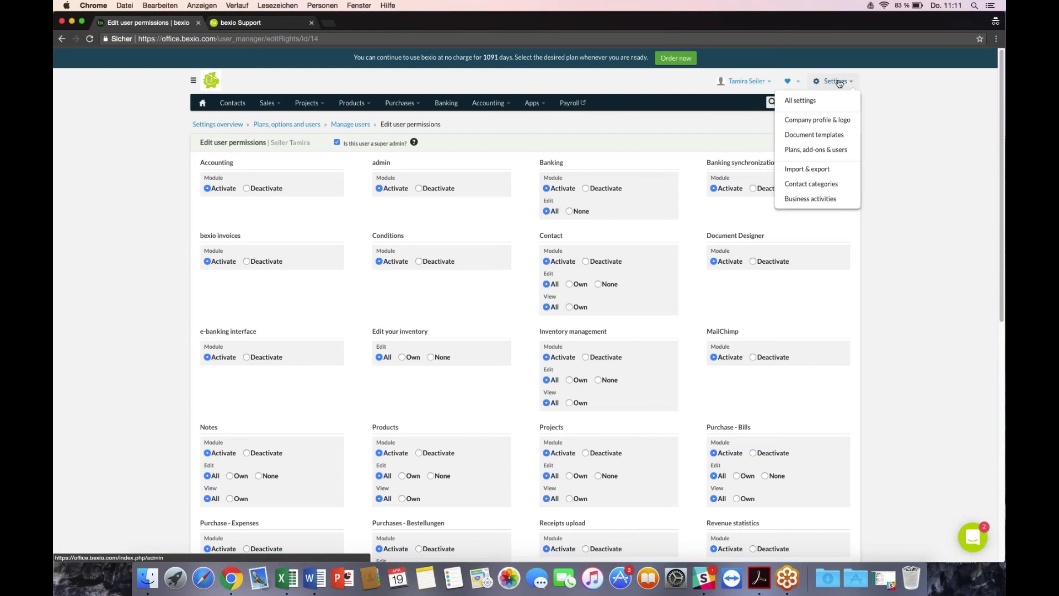
left_click(834, 170)
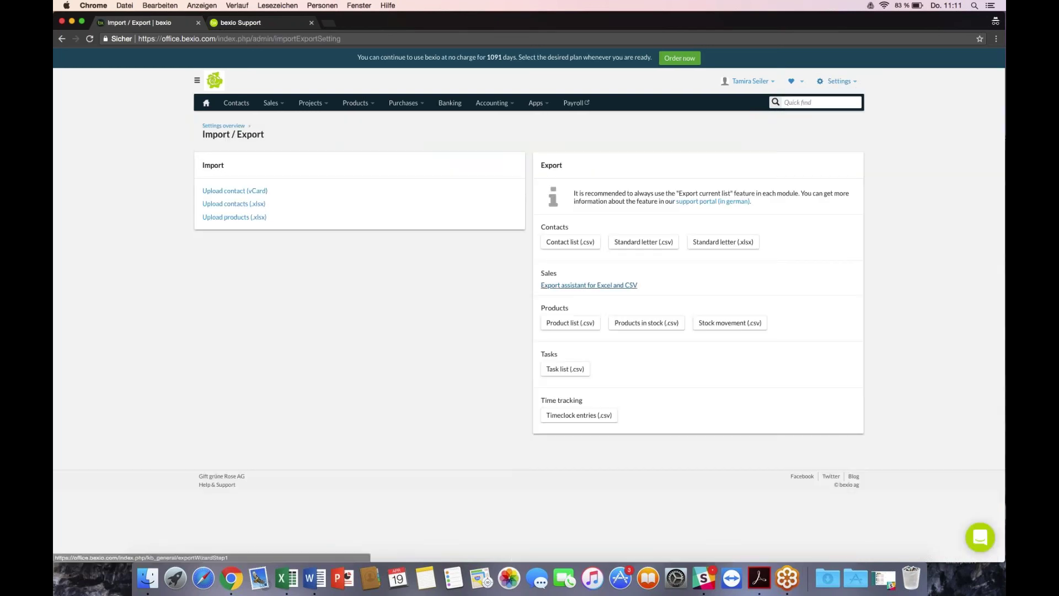
left_click(601, 284)
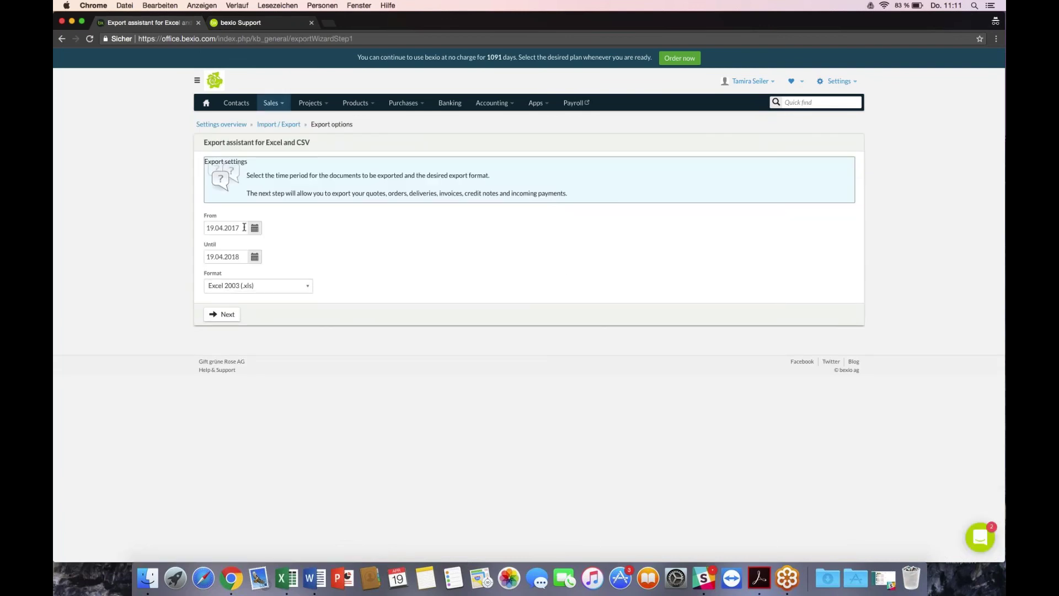
left_click(243, 226)
left_click(283, 201)
left_click(229, 319)
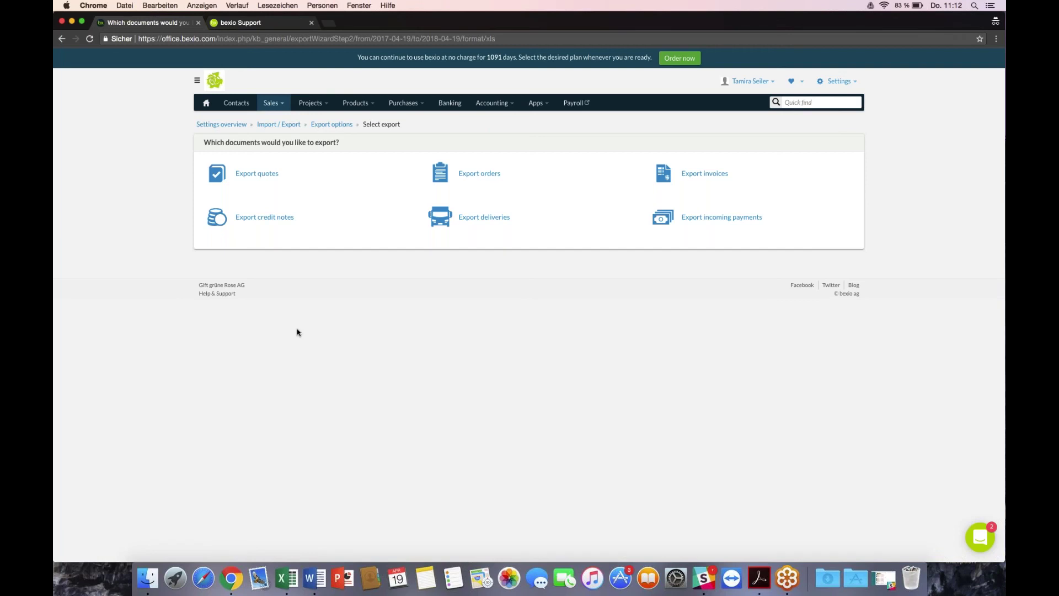
- Switch to the bexio Support site, open its Accounting category, and look through the year-end closing and settings articles
left_click(257, 24)
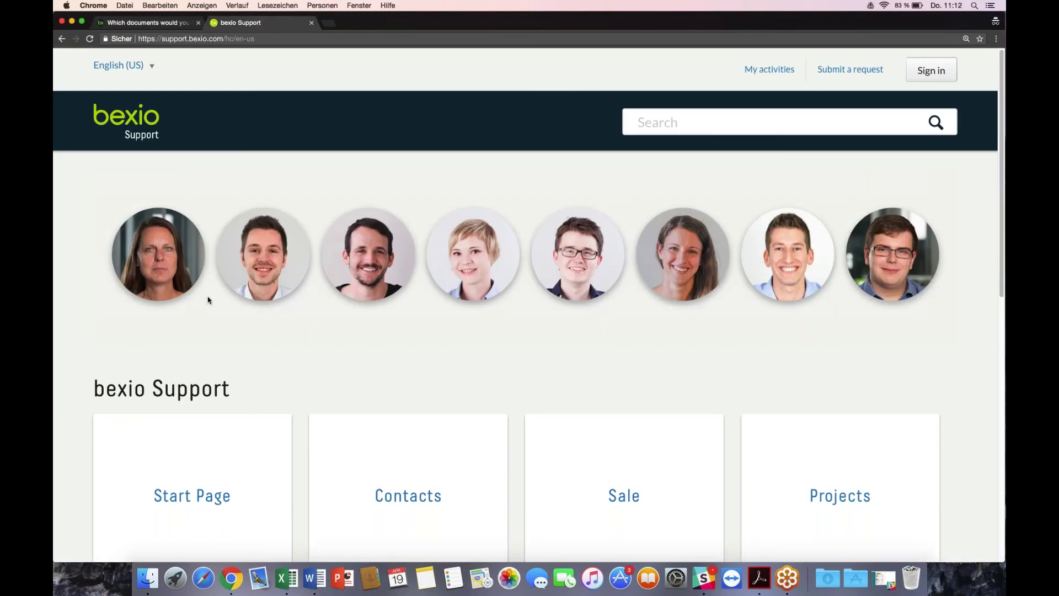
scroll(365, 322, "down", 2)
scroll(364, 322, "down", 2)
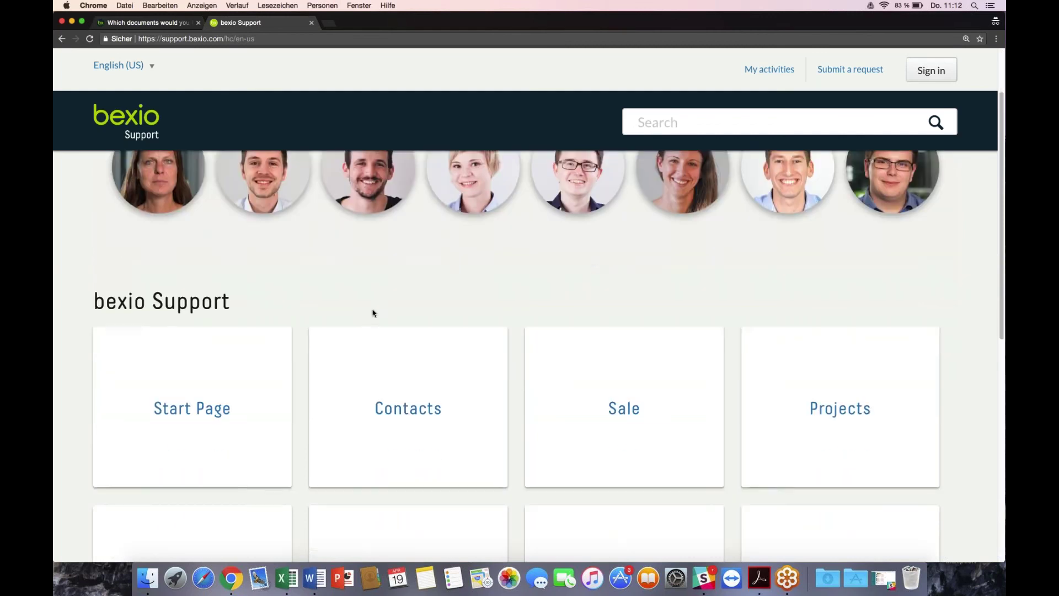
scroll(372, 313, "down", 3)
scroll(372, 312, "down", 2)
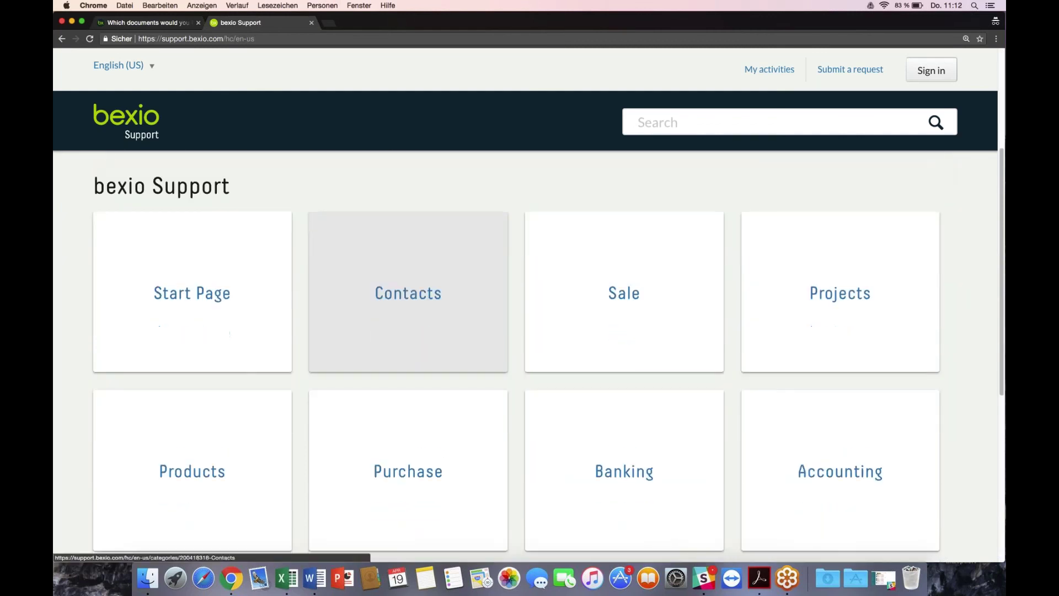
scroll(372, 313, "down", 3)
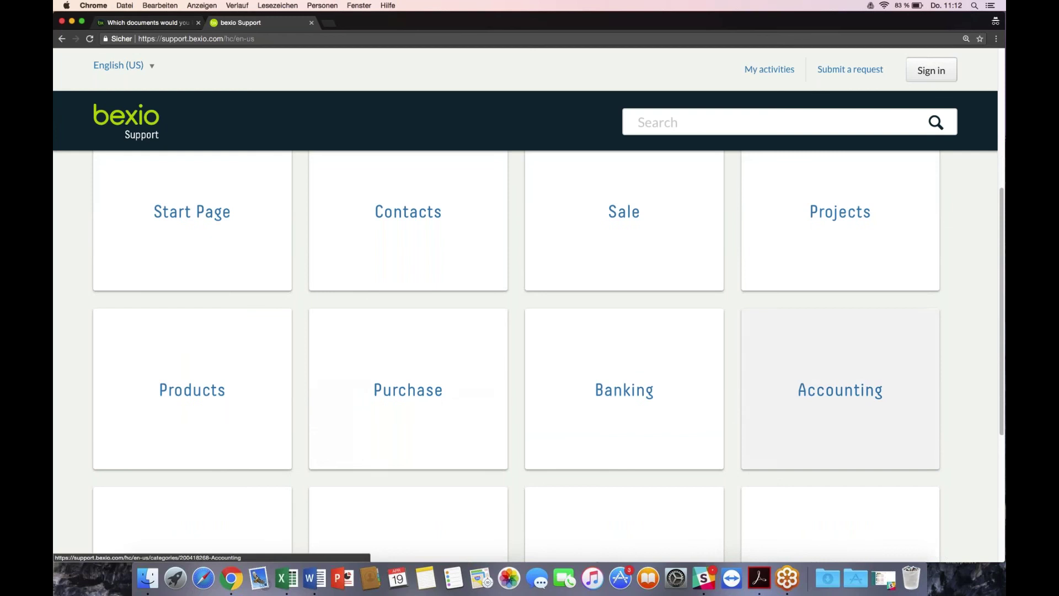
left_click(851, 399)
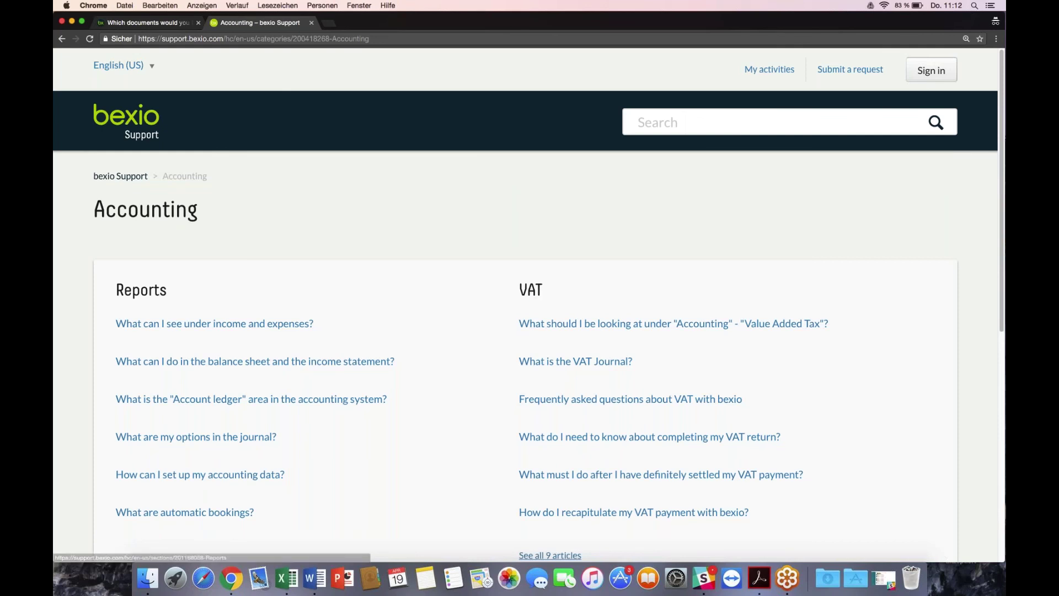
scroll(156, 282, "down", 3)
scroll(156, 282, "down", 10)
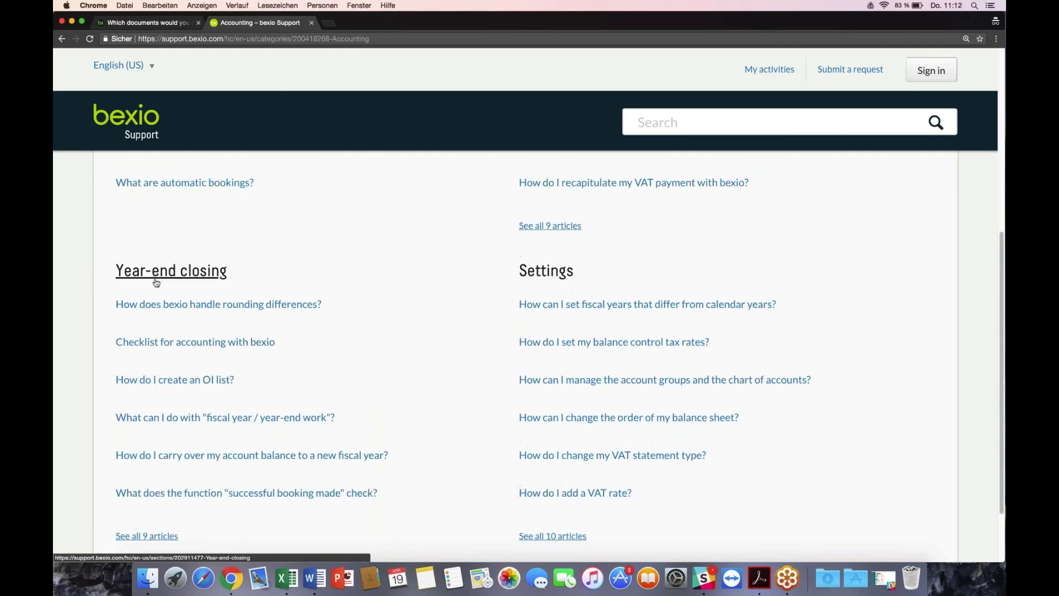
scroll(156, 283, "down", 1)
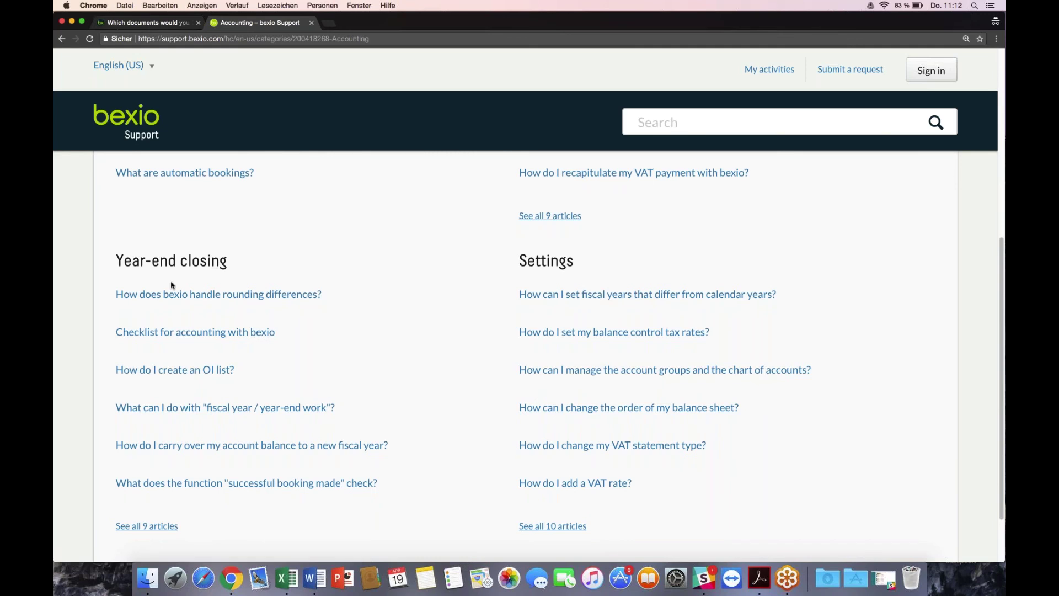